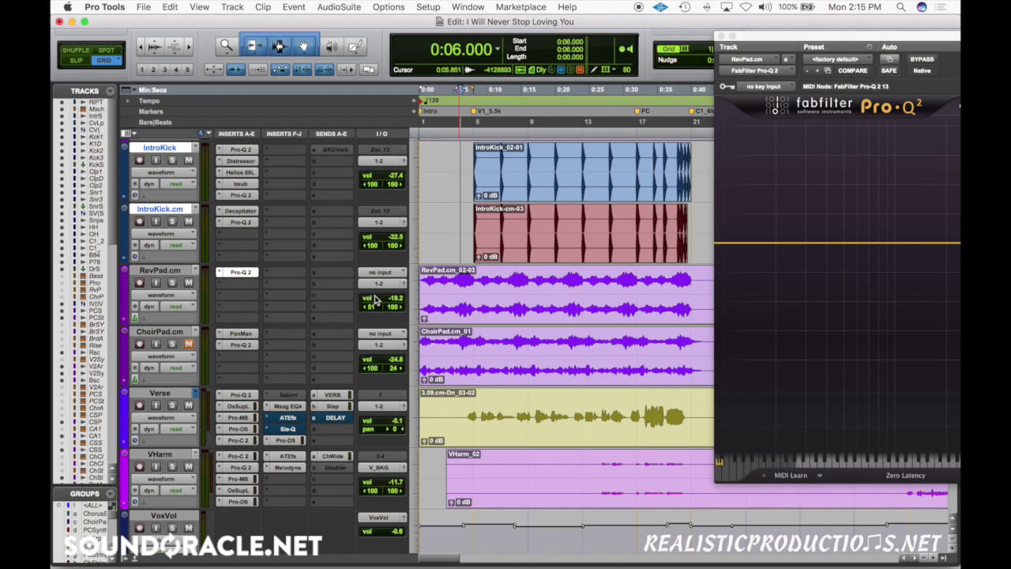
Play the full mix from just before the vocal entry in the Verse clip, at about 0:07
click(474, 286)
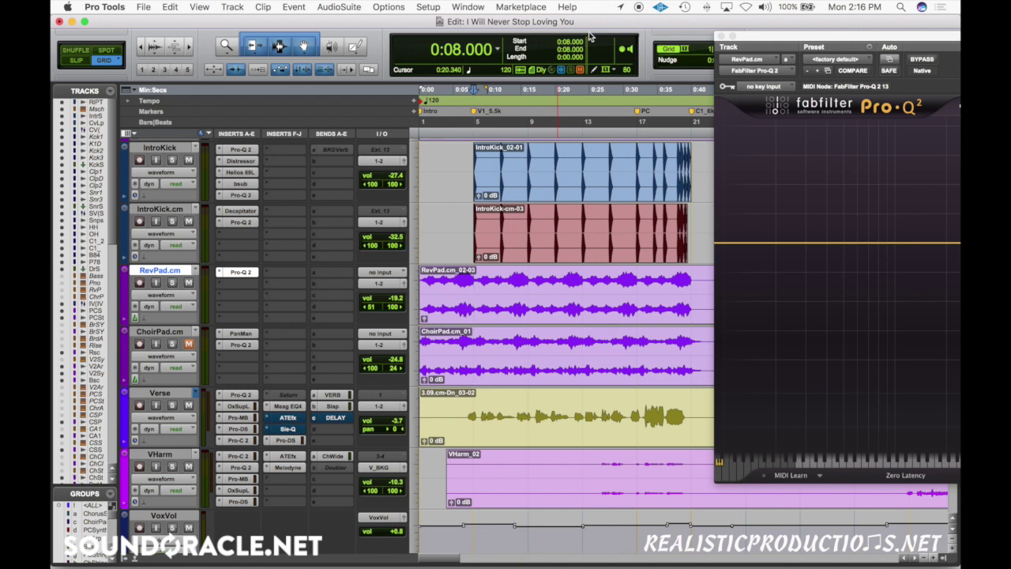
click(476, 412)
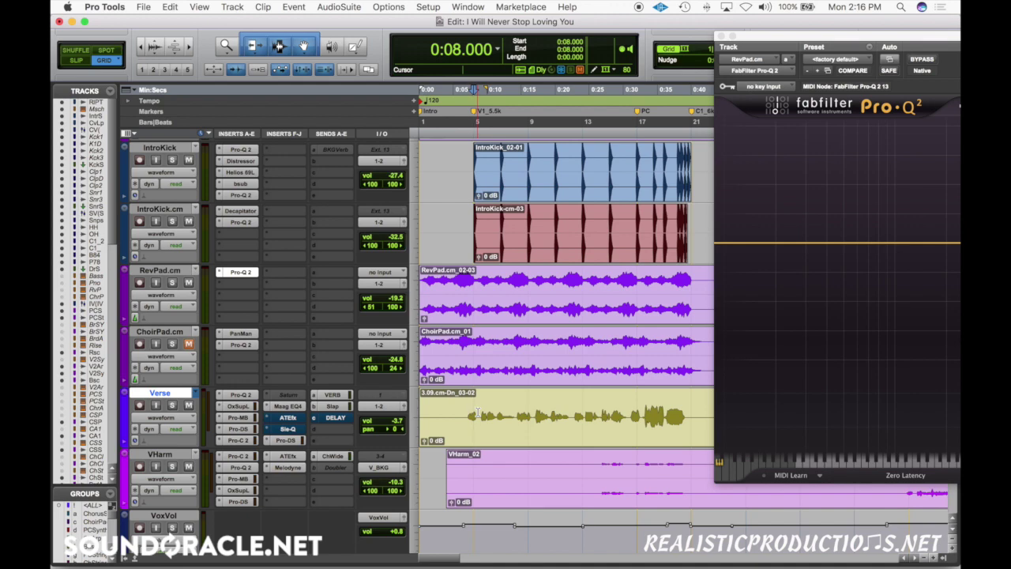
click(468, 412)
key(space)
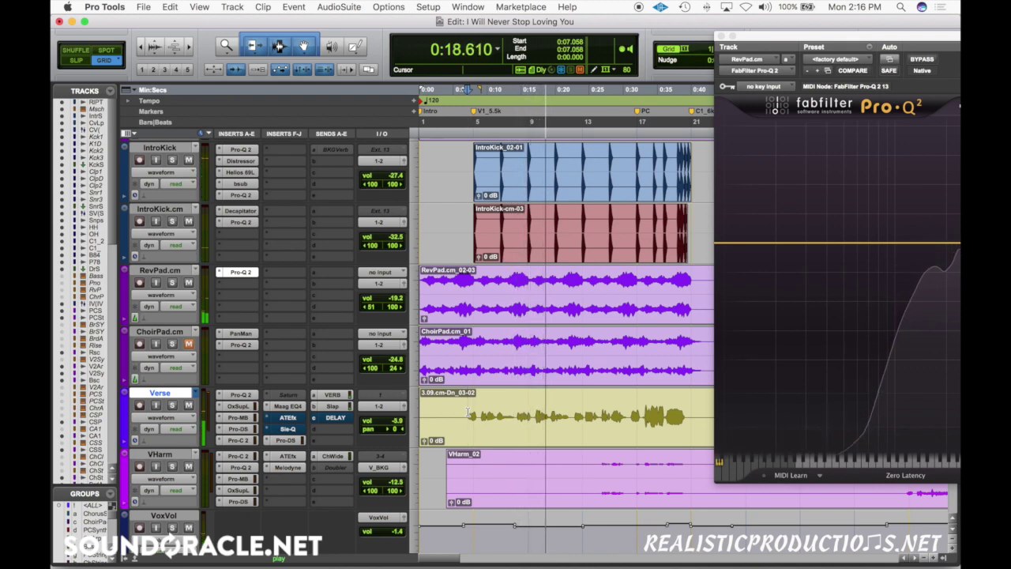
key(space)
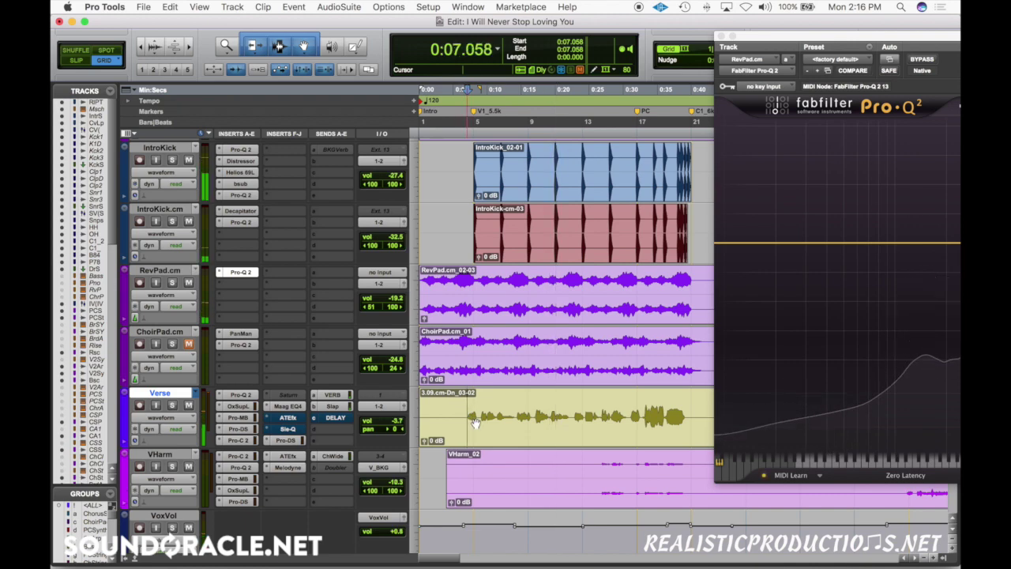
Cue playback at about 0:08.8 in the Verse clip and play RevPad.cm soloed with its Pro-Q 2 open
click(478, 412)
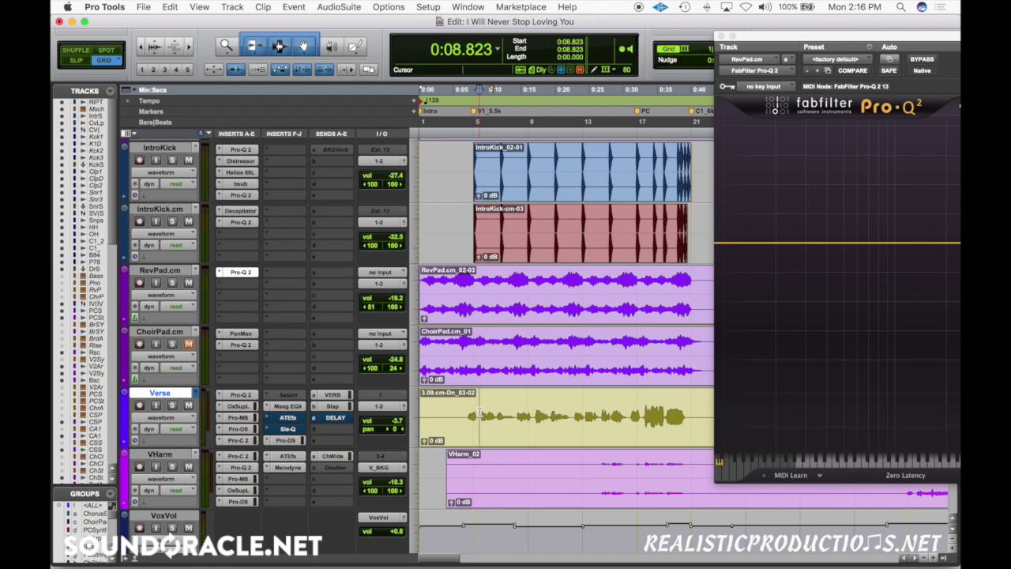
key(super+bracketright)
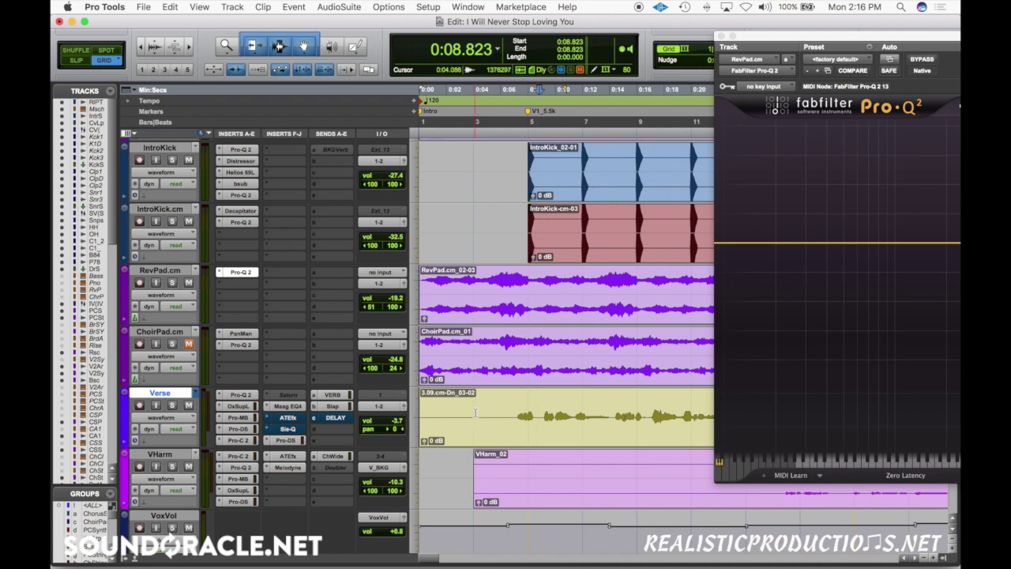
click(240, 272)
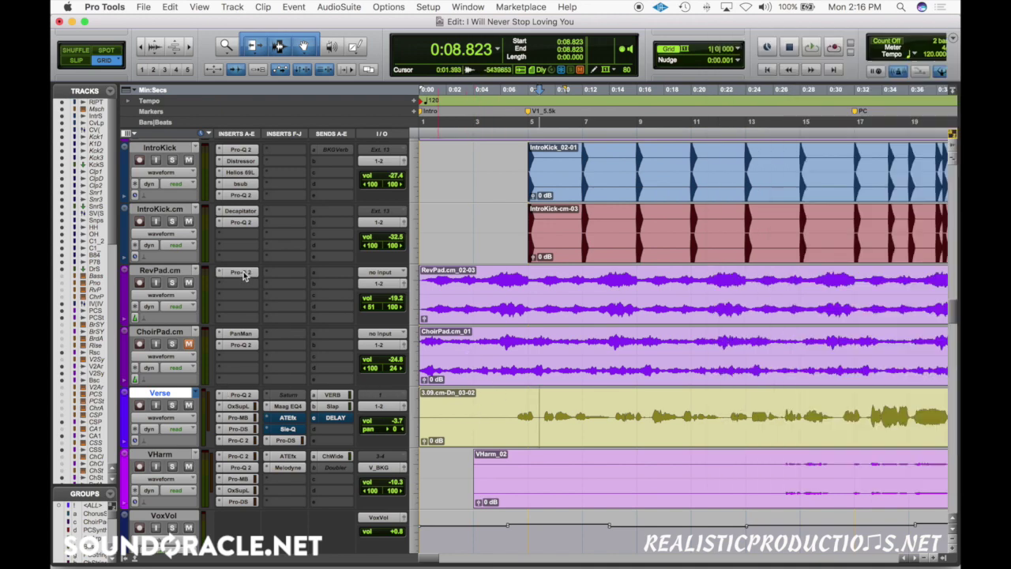
click(241, 272)
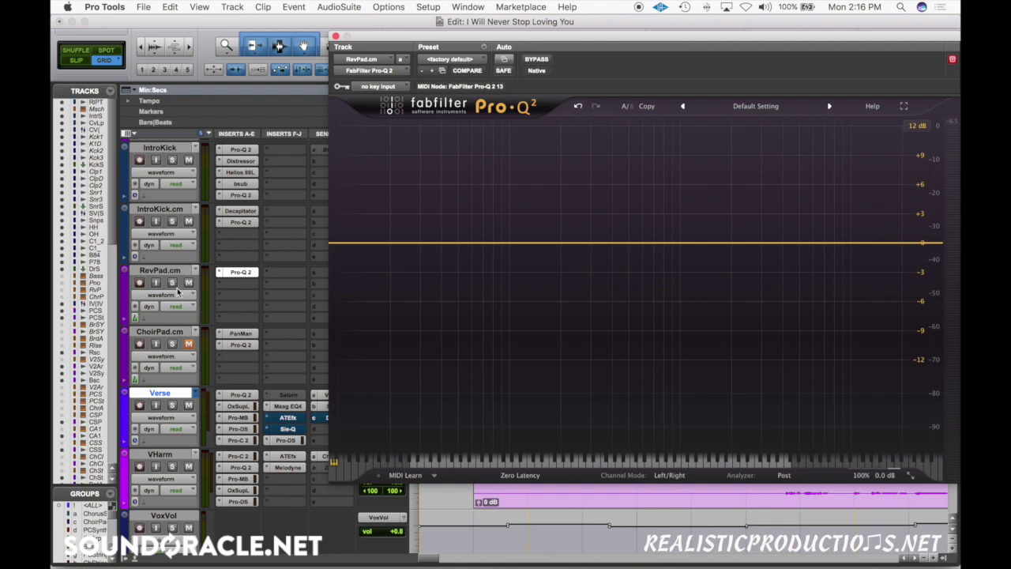
click(173, 283)
key(space)
Try a low cut at about 136 Hz, then a high cut swept down to about 58 Hz on RevPad.cm, deleting each
drag(343, 242, 580, 242)
right_click(532, 241)
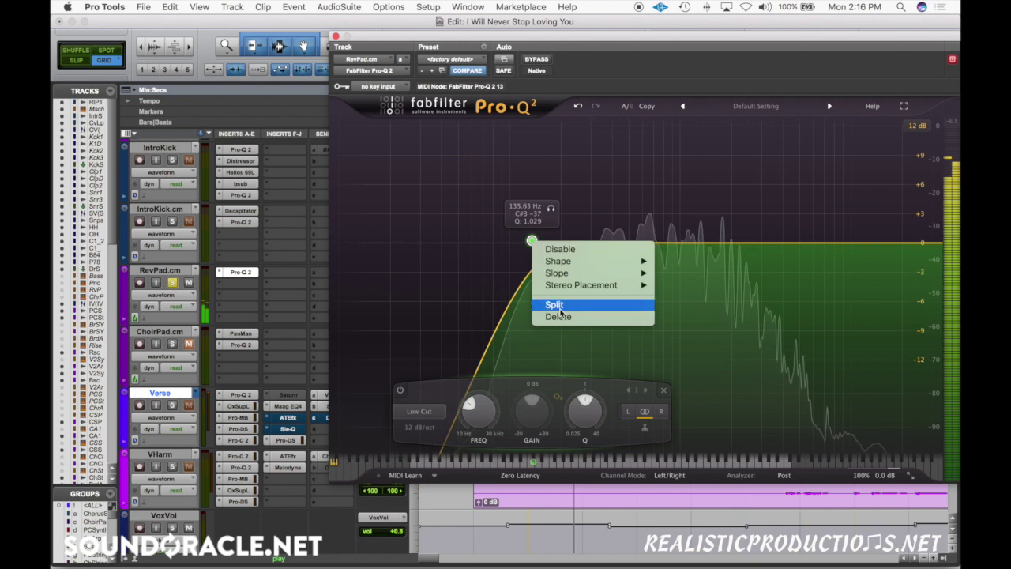
click(563, 320)
drag(923, 243, 468, 236)
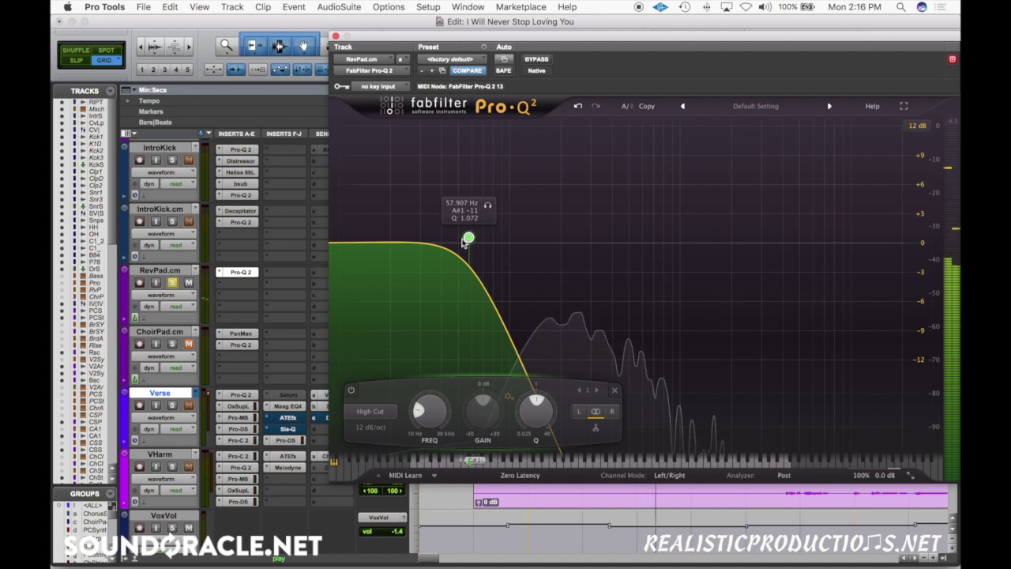
right_click(468, 238)
click(494, 314)
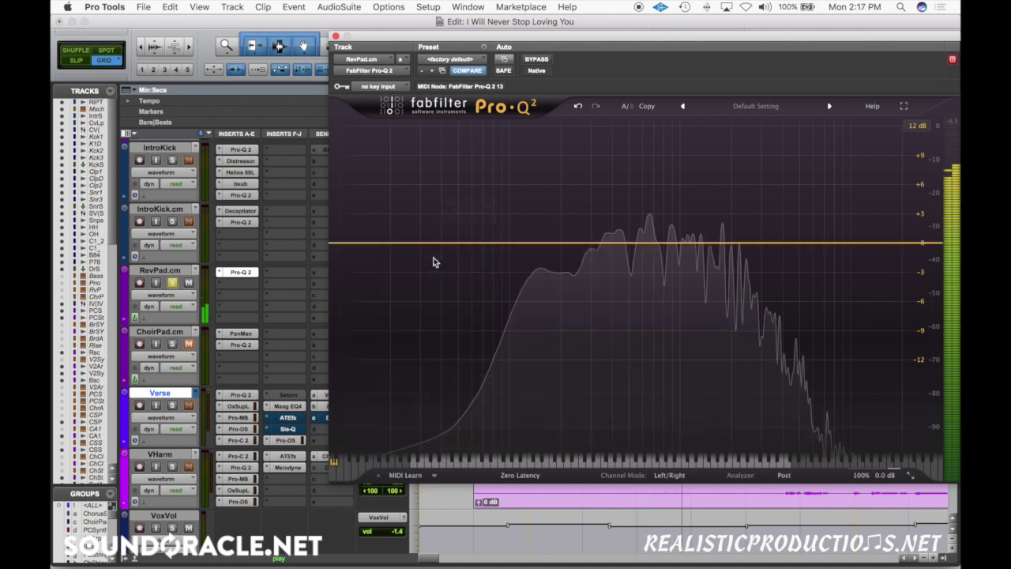
Add a 12 dB/oct low cut to RevPad.cm's Pro-Q 2 at about 99.7 Hz while listening to the pad
drag(332, 242, 480, 242)
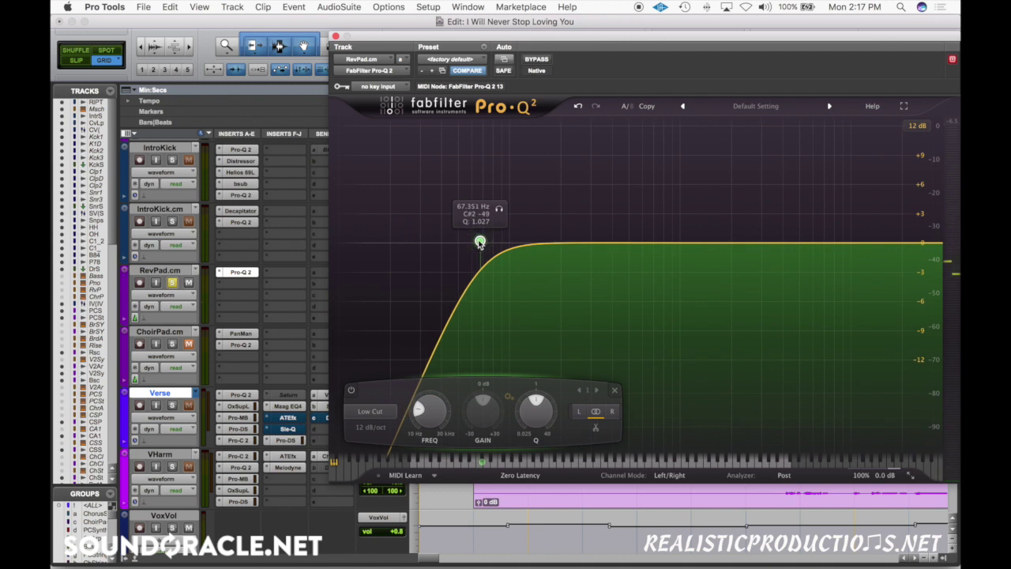
drag(480, 241, 504, 243)
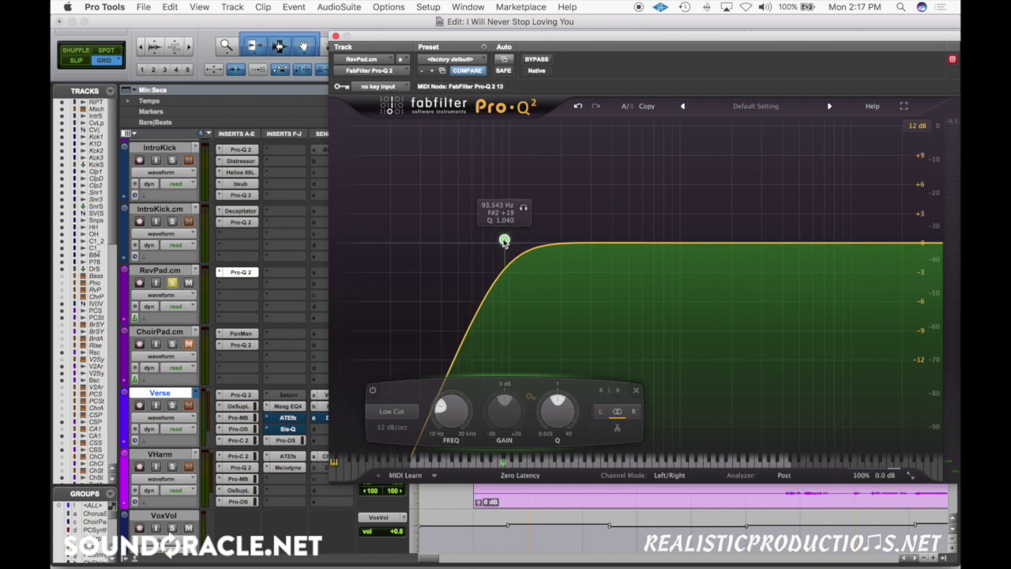
key(space)
drag(505, 241, 509, 243)
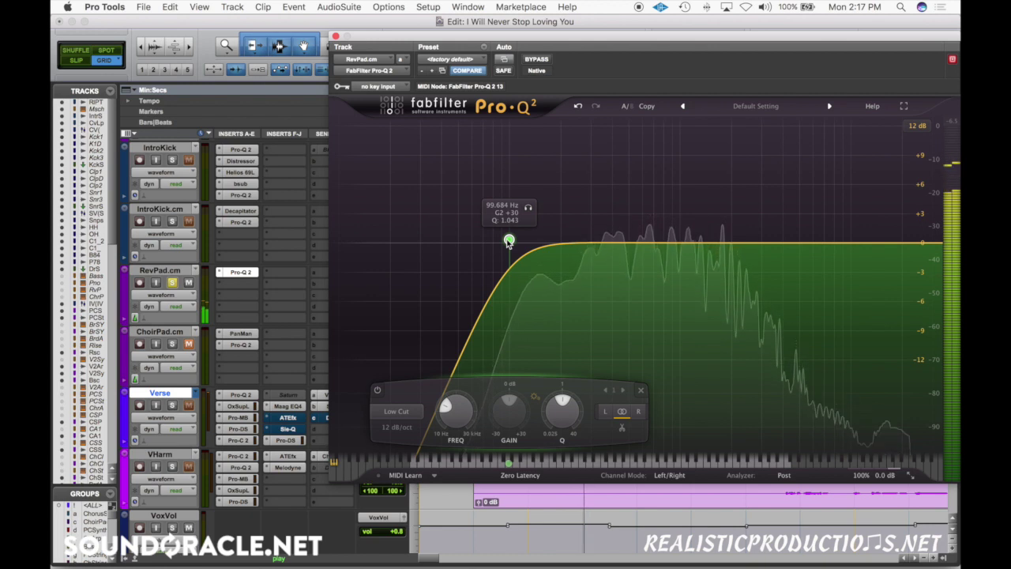
Solo the Verse track alongside RevPad.cm and play the two together
key(space)
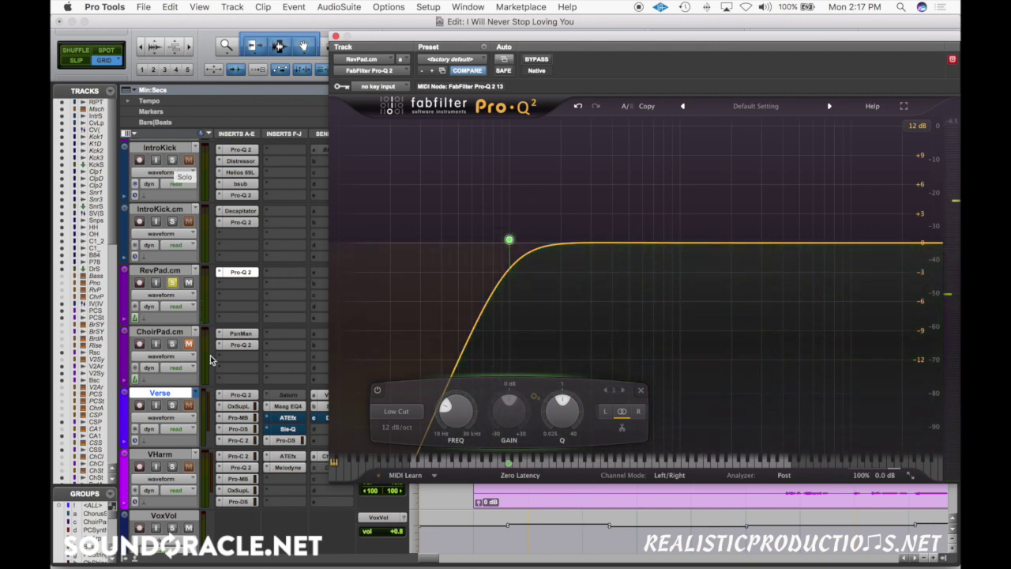
click(172, 406)
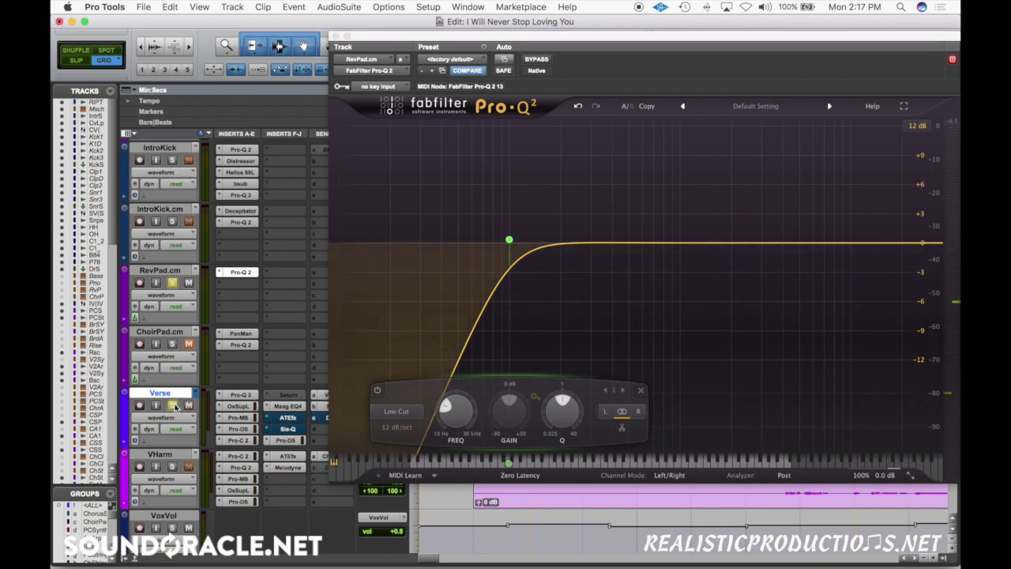
key(space)
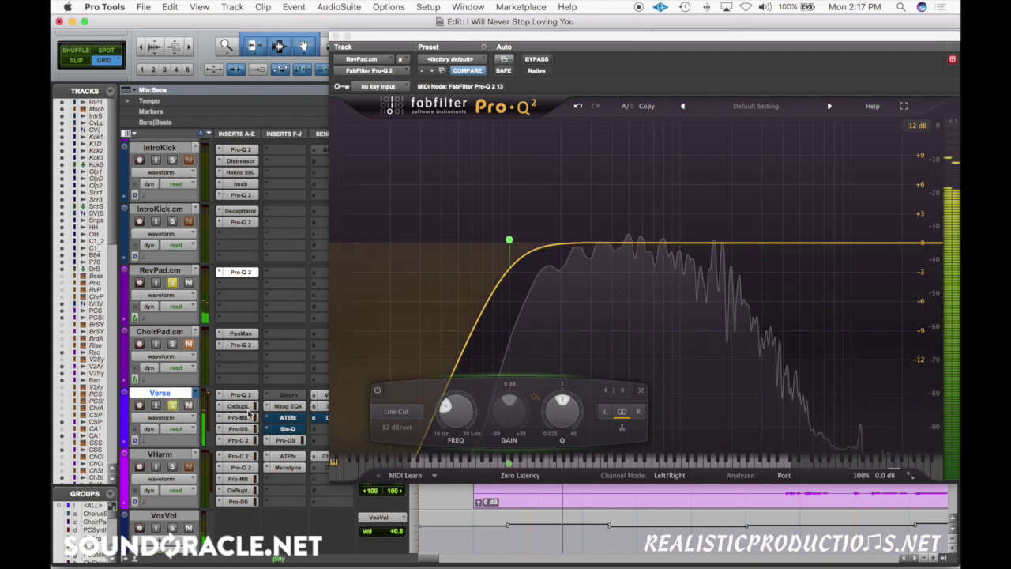
Take the Verse track's Sie-Q out of bypass and check its settings together with those of the Maag EQ4
click(288, 429)
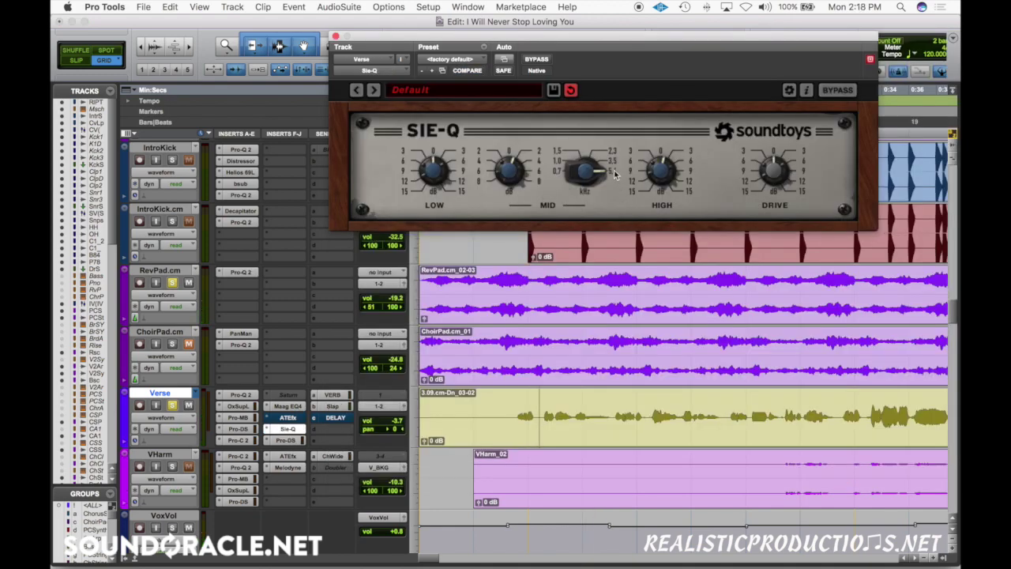
click(288, 406)
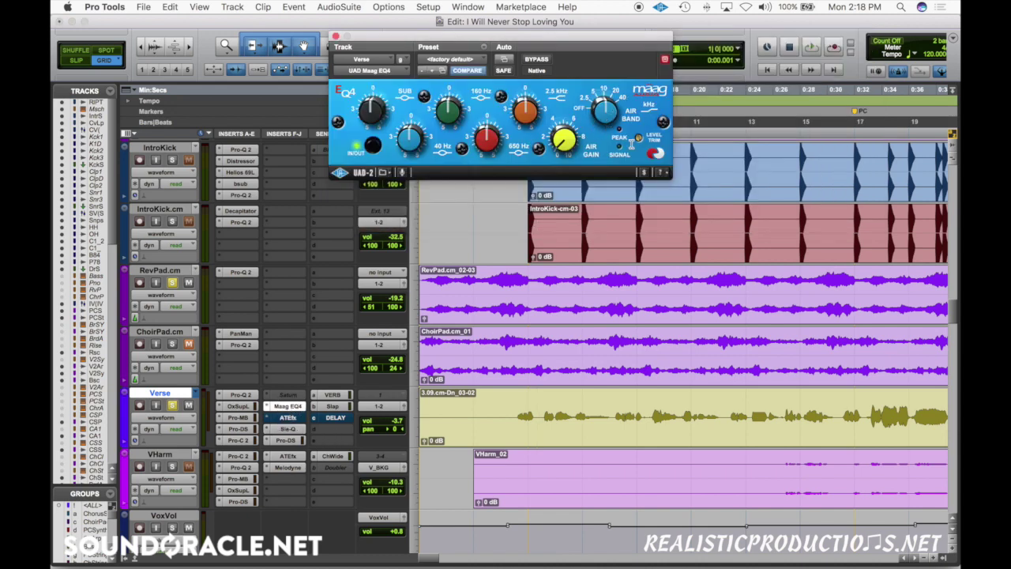
click(288, 406)
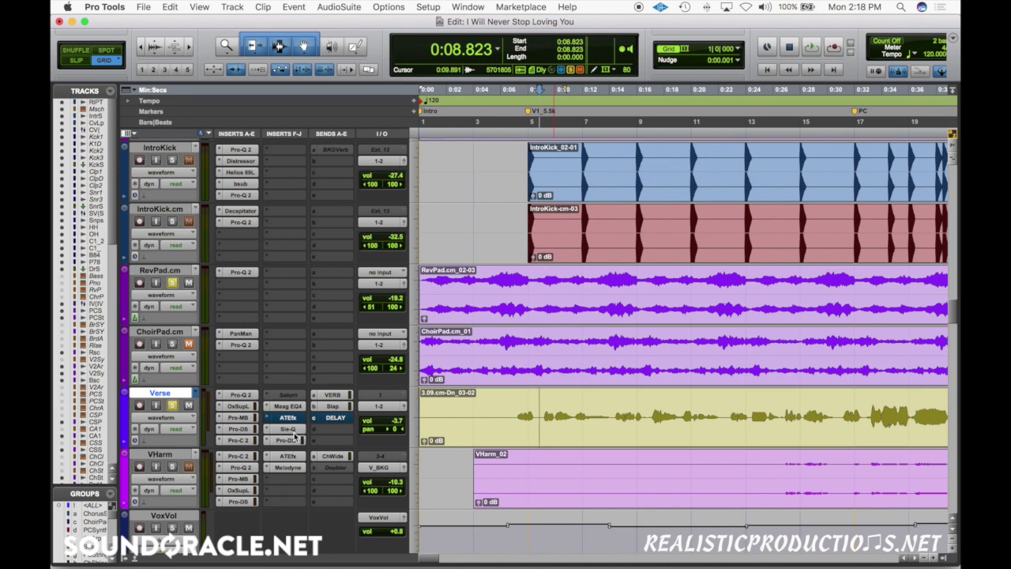
key(space)
click(288, 429)
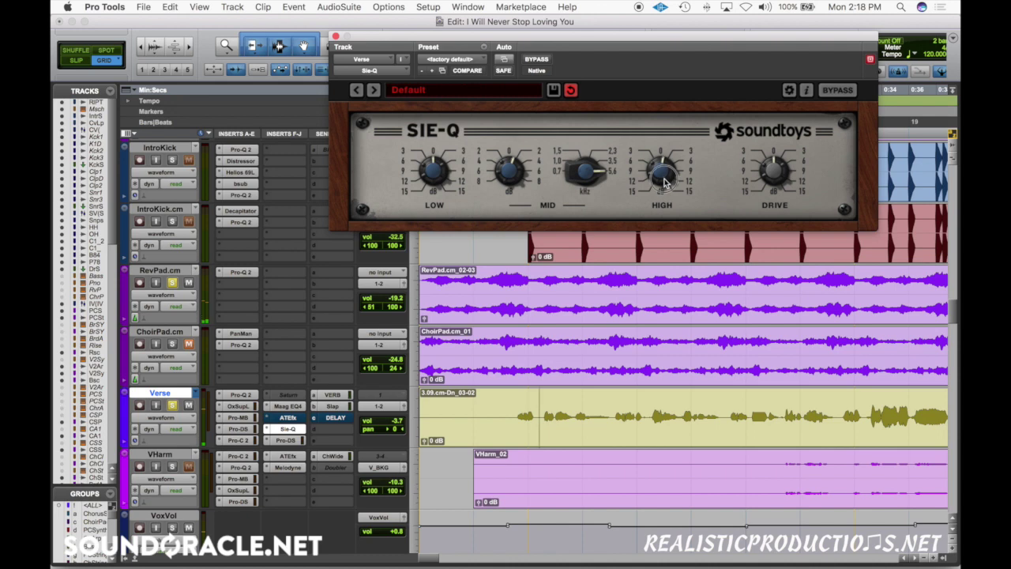
Add a bell cut at 5600 Hz to RevPad.cm's Pro-Q 2, about -1.6 dB with a Q of about 2.5, and audition it with the vocal
click(239, 273)
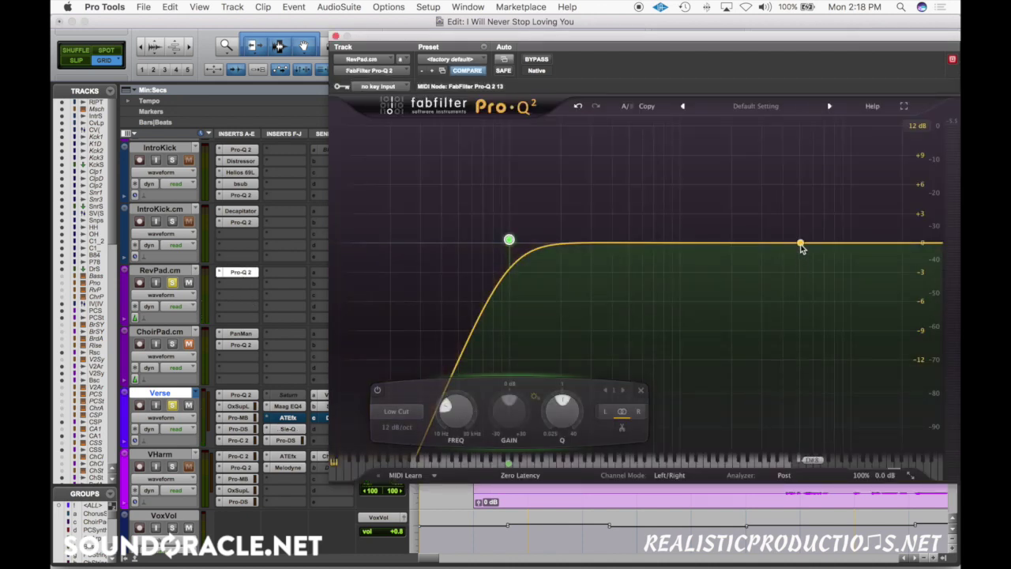
click(795, 252)
scroll(795, 251, up, 4)
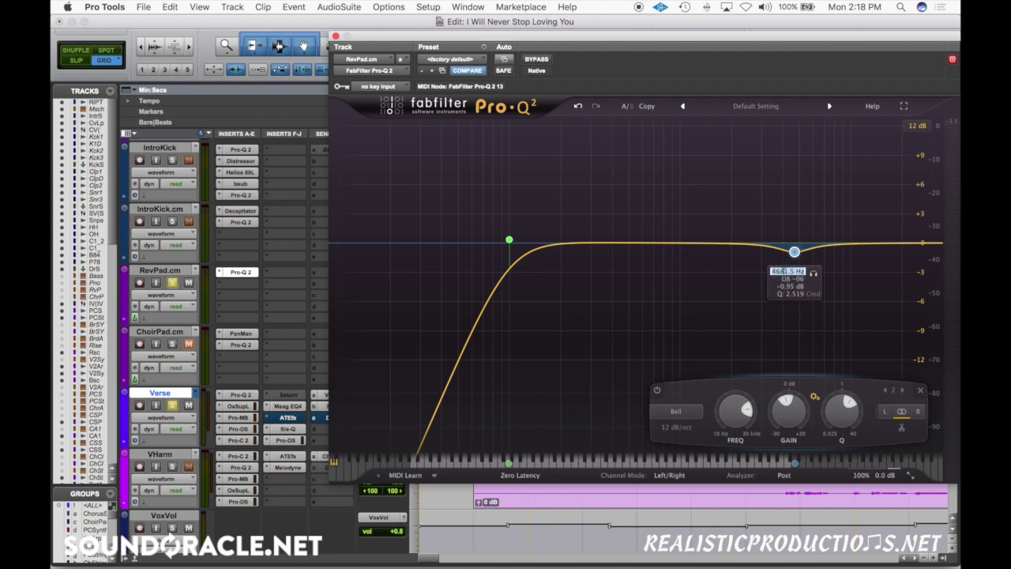
key(Return)
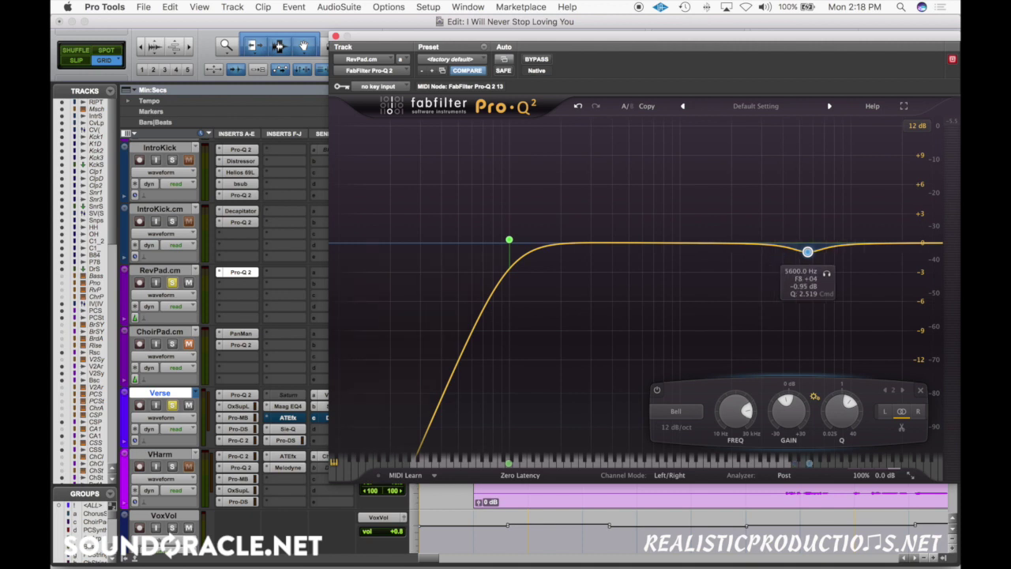
scroll(789, 395, down, 2)
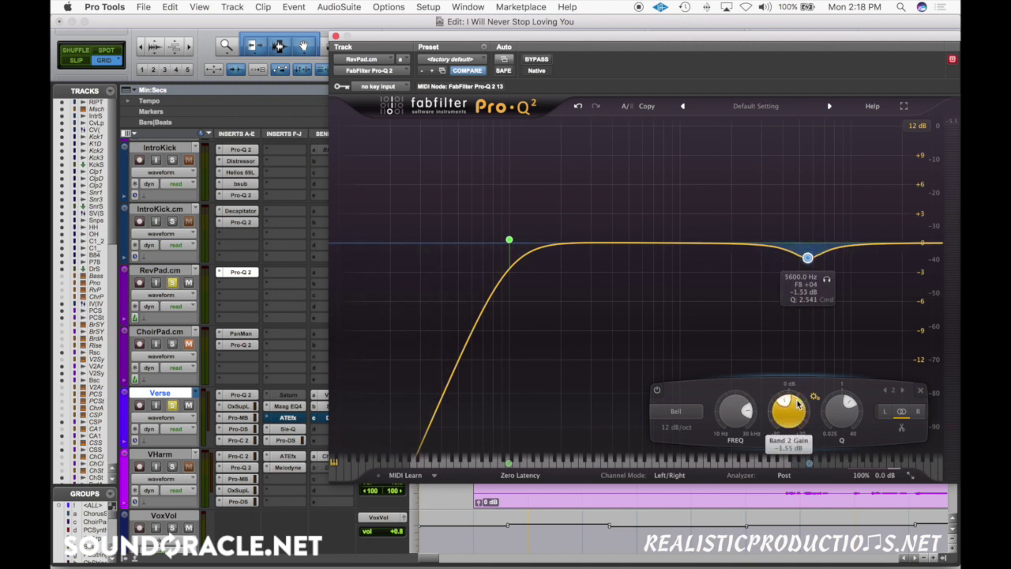
key(space)
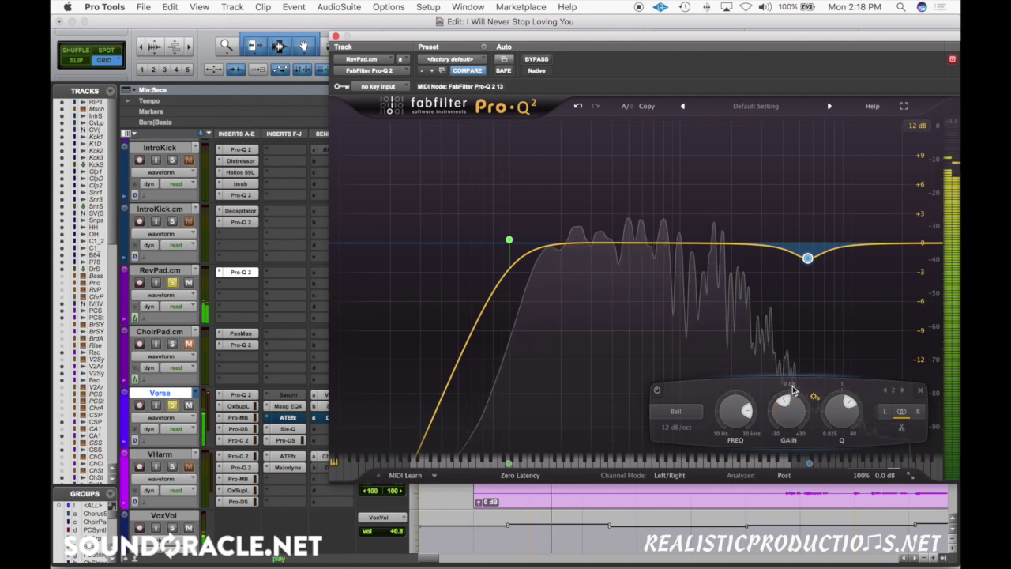
key(space)
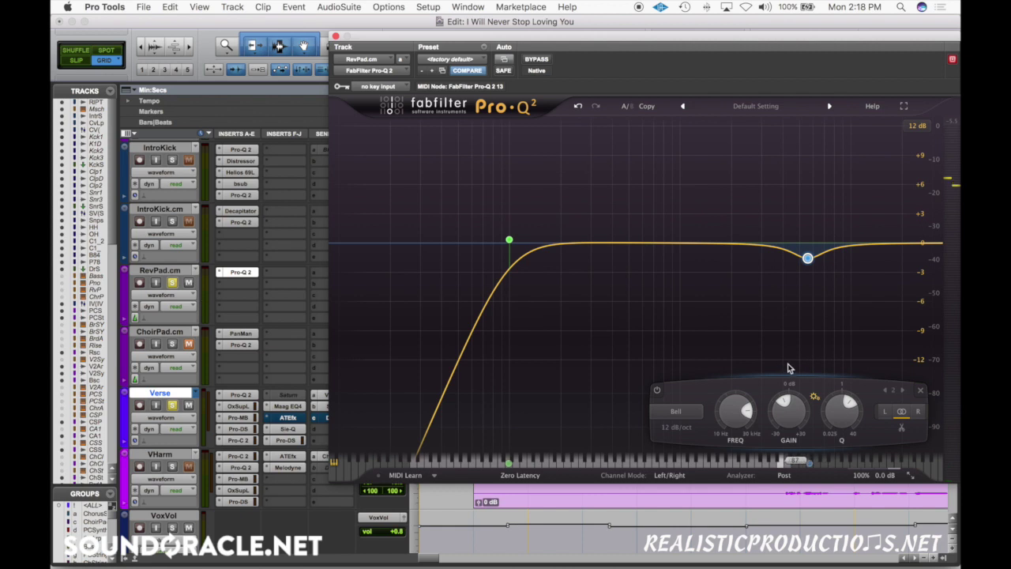
Unsolo Verse, audition RevPad.cm's 5600 Hz band in isolation, and lower that band's gain to about -1.83 dB
click(167, 409)
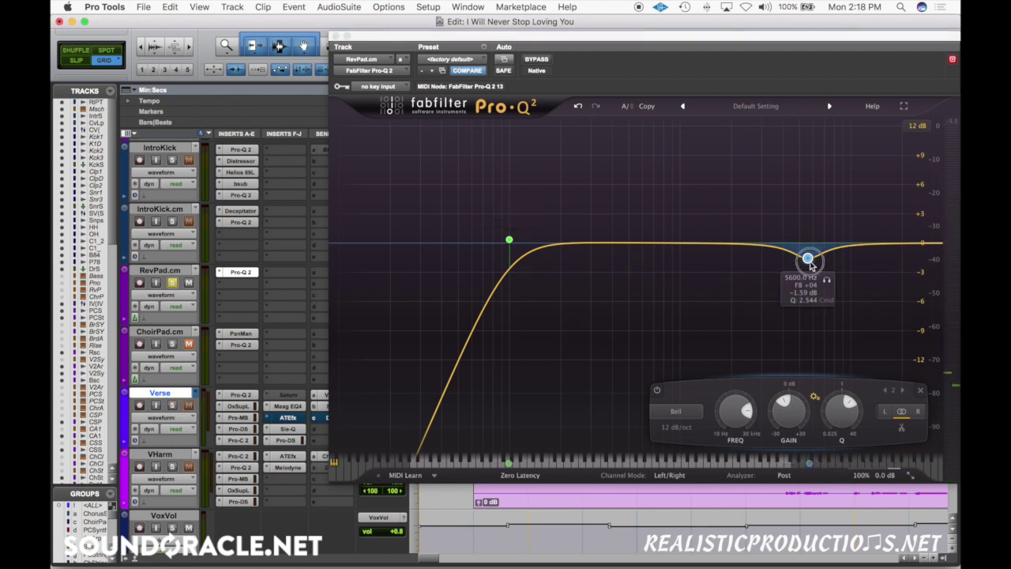
key(space)
click(826, 281)
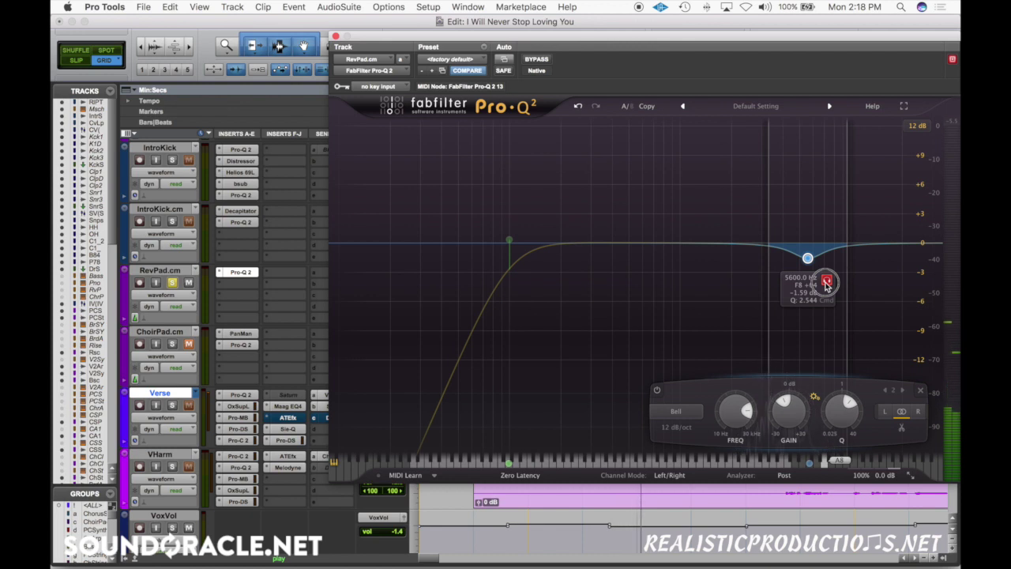
drag(827, 284, 827, 285)
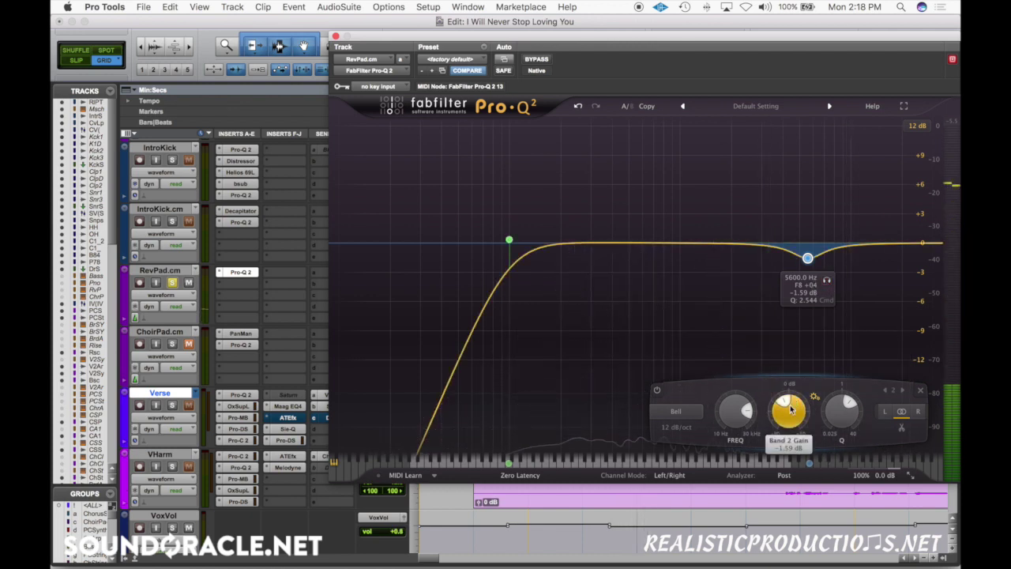
scroll(791, 408, down, 1)
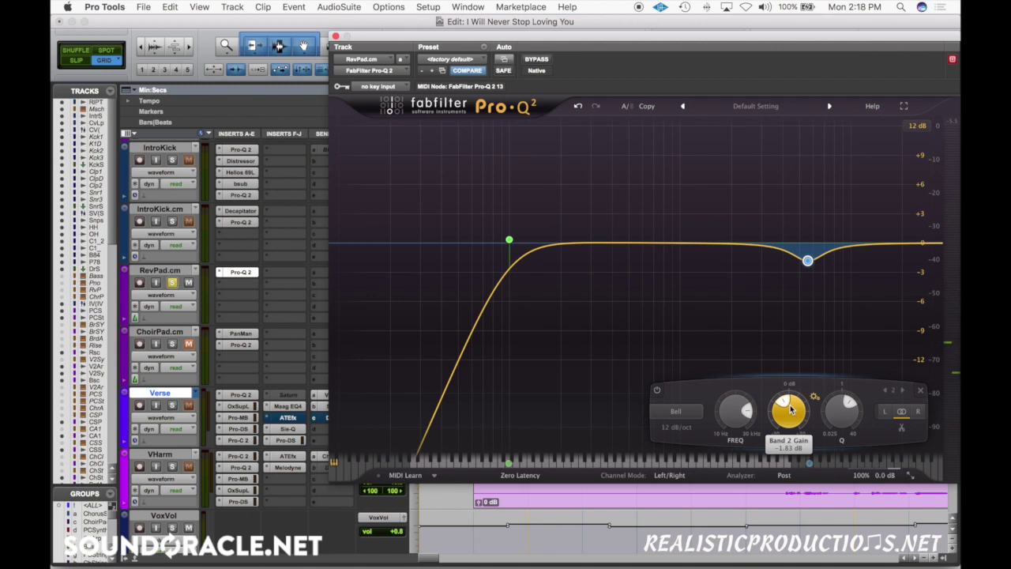
mouse_move(807, 262)
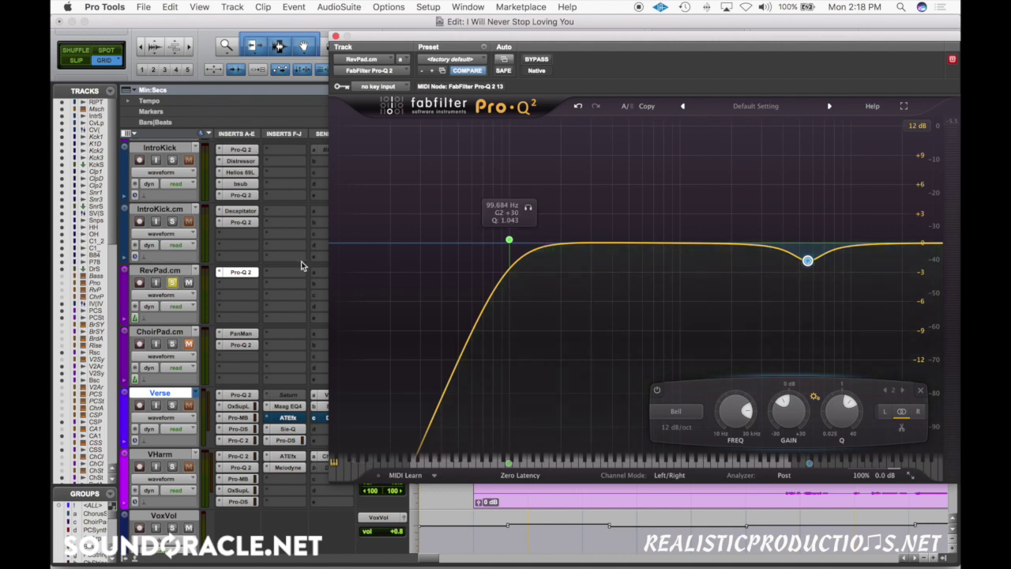
Solo Verse with RevPad.cm again and play both to hear the deeper 5600 Hz cut against the vocal
key(space)
click(172, 404)
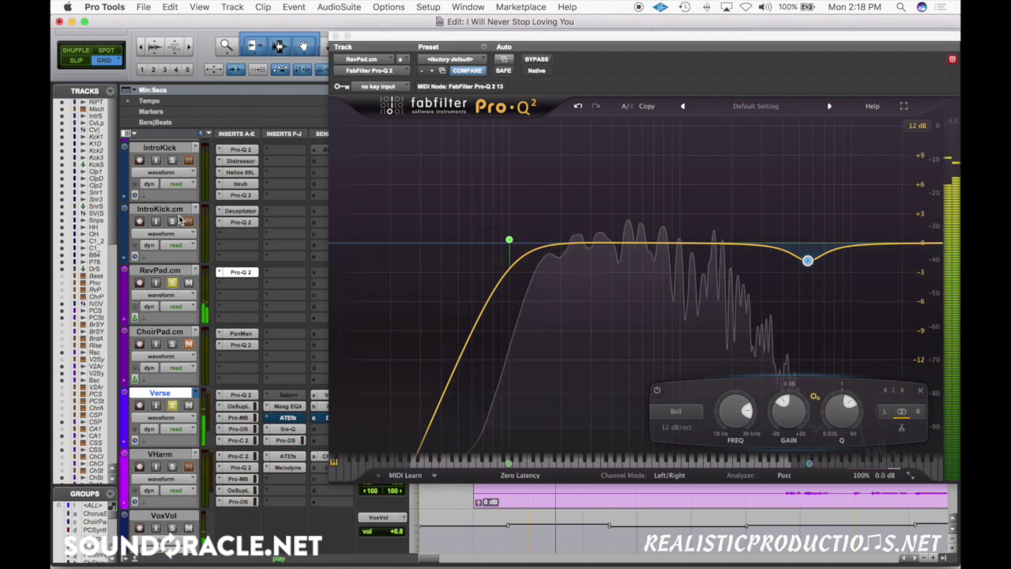
key(space)
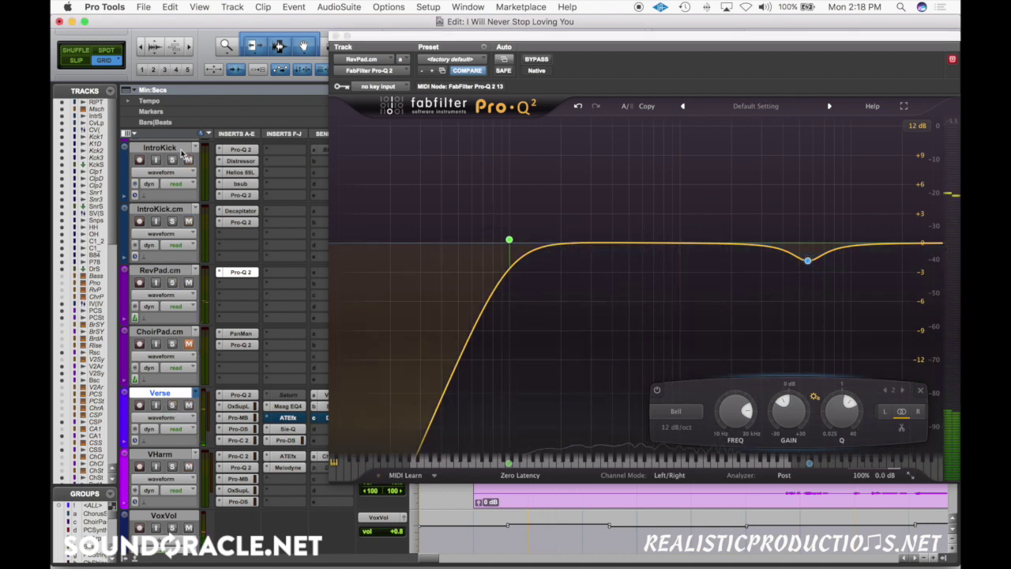
Select the 0:12 to 0:20 range on IntroKick and IntroKick.cm, solo both kick tracks, and play the selection in a loop
key(space)
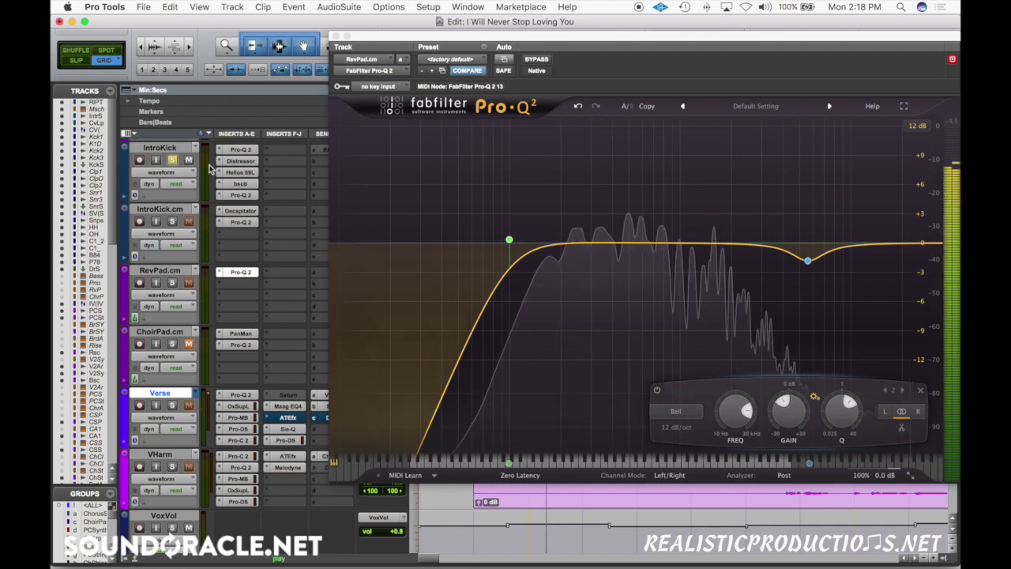
drag(452, 67, 483, 385)
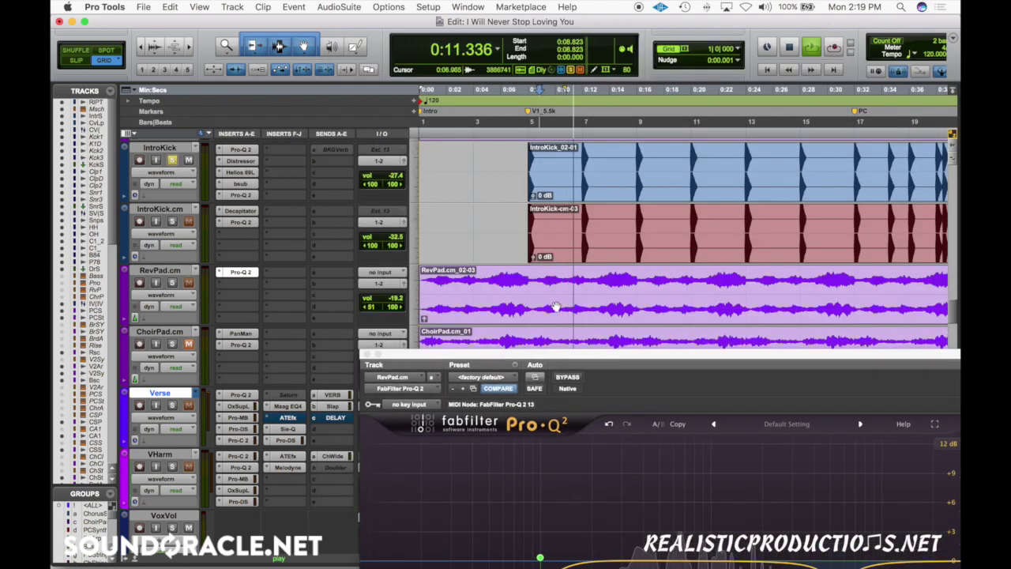
drag(635, 165, 682, 170)
key(space)
drag(616, 357, 594, 110)
key(shift+s)
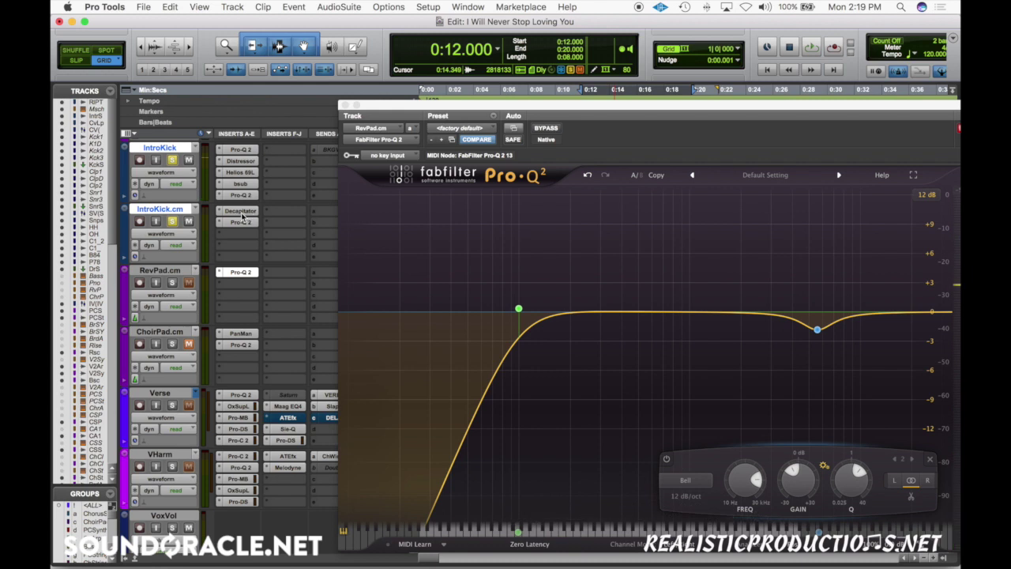
key(space)
key(space)
key(space)
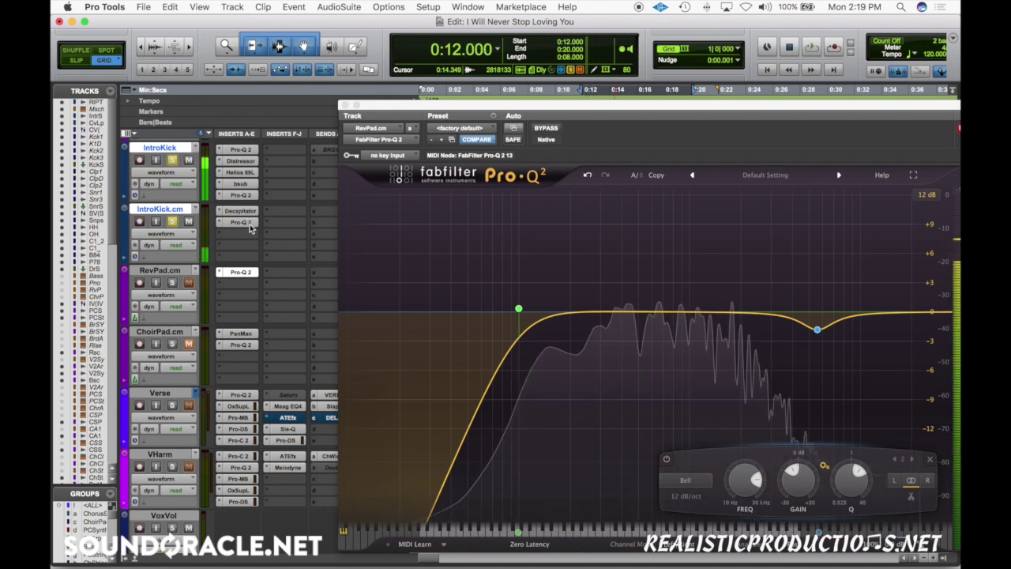
Probe the kick's low end with a temporary narrow bell boost at about 123 Hz in IntroKick's first Pro-Q 2, and delete that band
click(241, 149)
drag(501, 316, 534, 249)
key(space)
key(space)
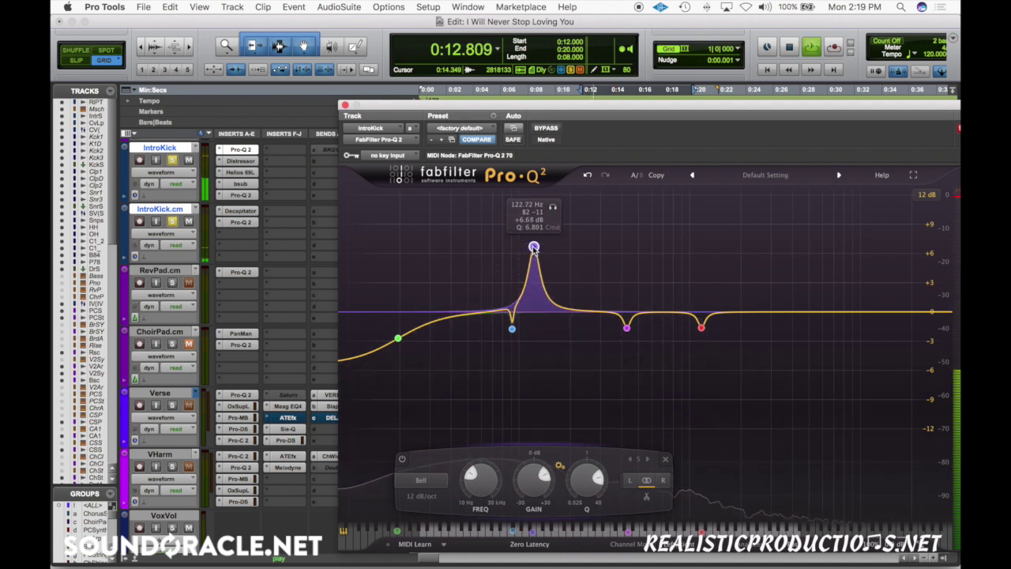
scroll(534, 249, up, 5)
right_click(534, 247)
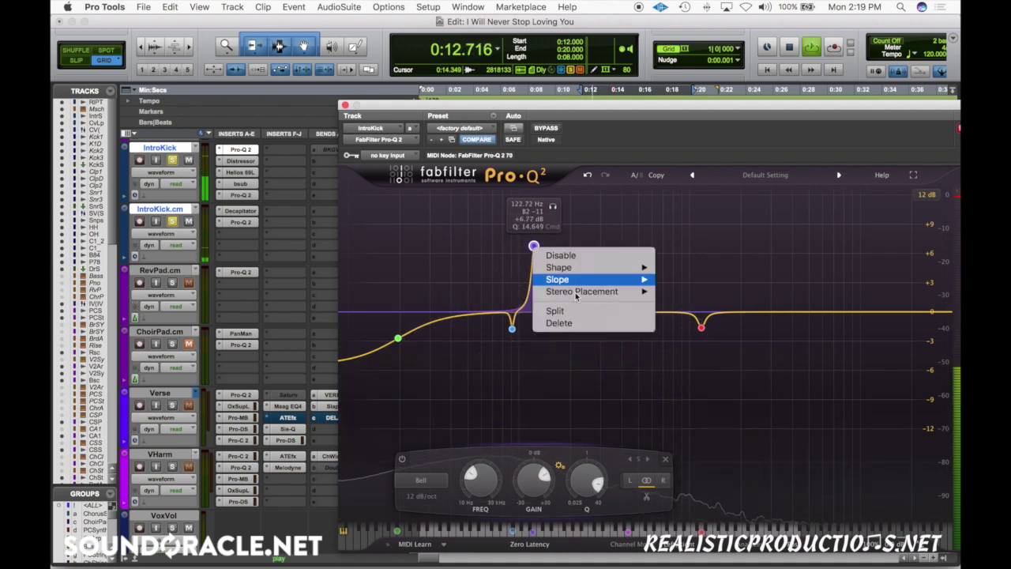
key(space)
click(582, 323)
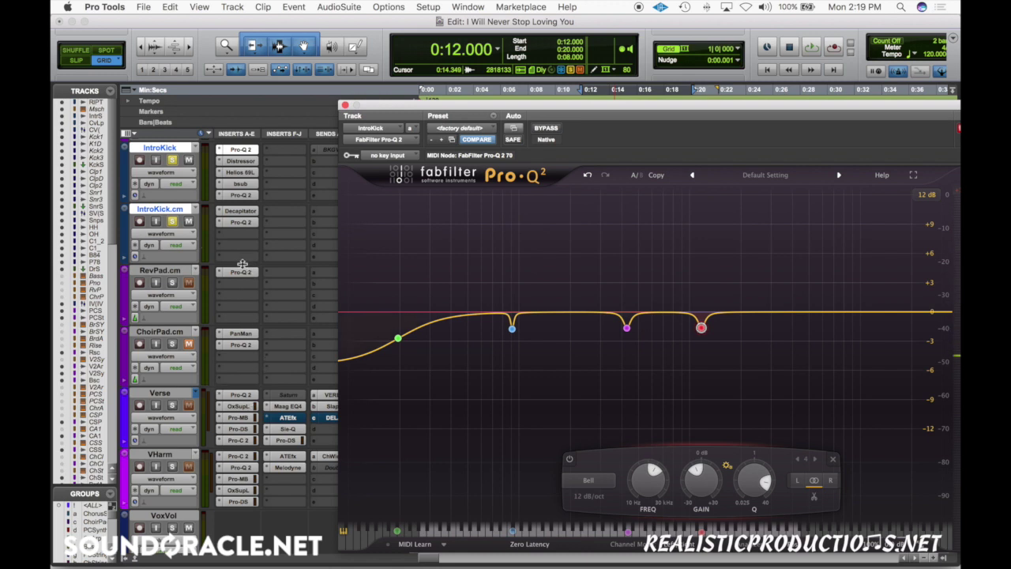
Add a bell boost at about 200 Hz to RevPad.cm's Pro-Q 2, solo only the pad, and narrow the band to a Q of about 7.1
click(242, 274)
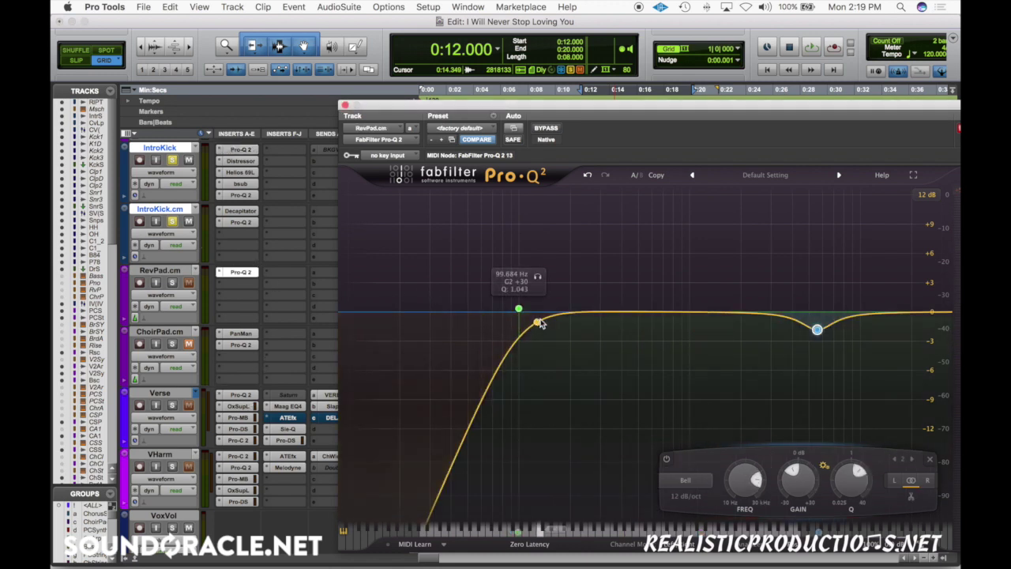
drag(585, 312, 571, 272)
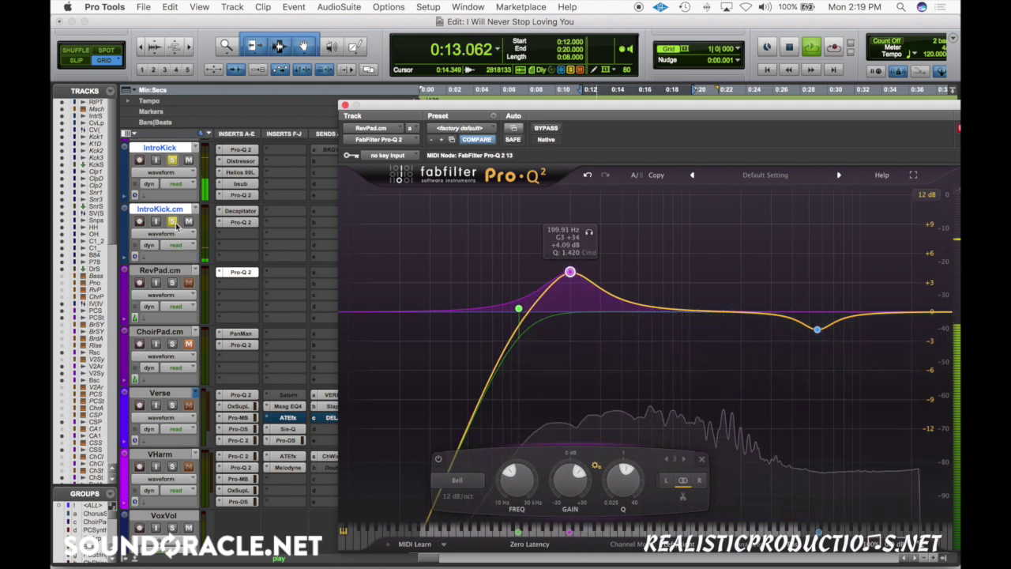
click(178, 255)
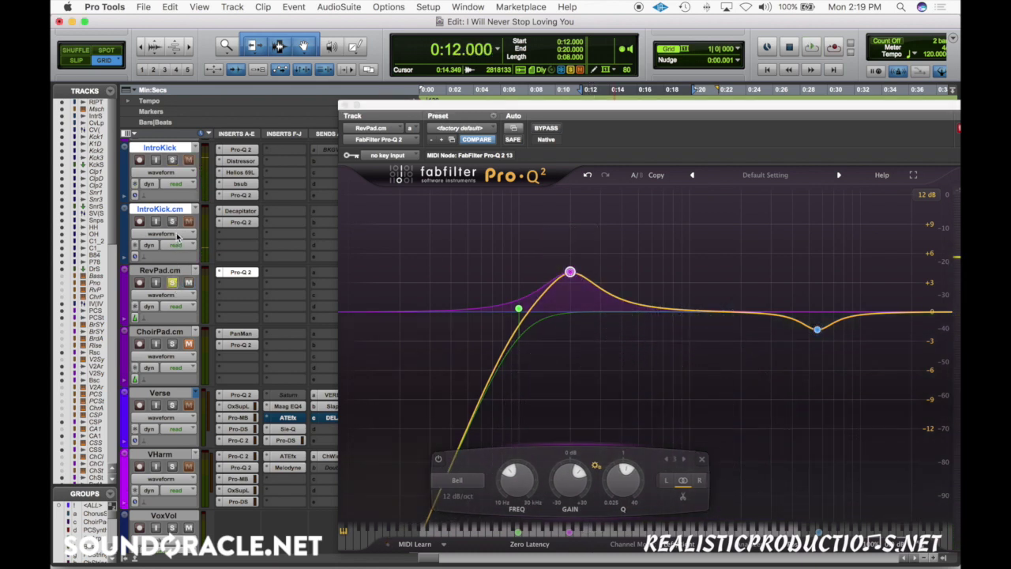
key(space)
scroll(569, 273, up, 5)
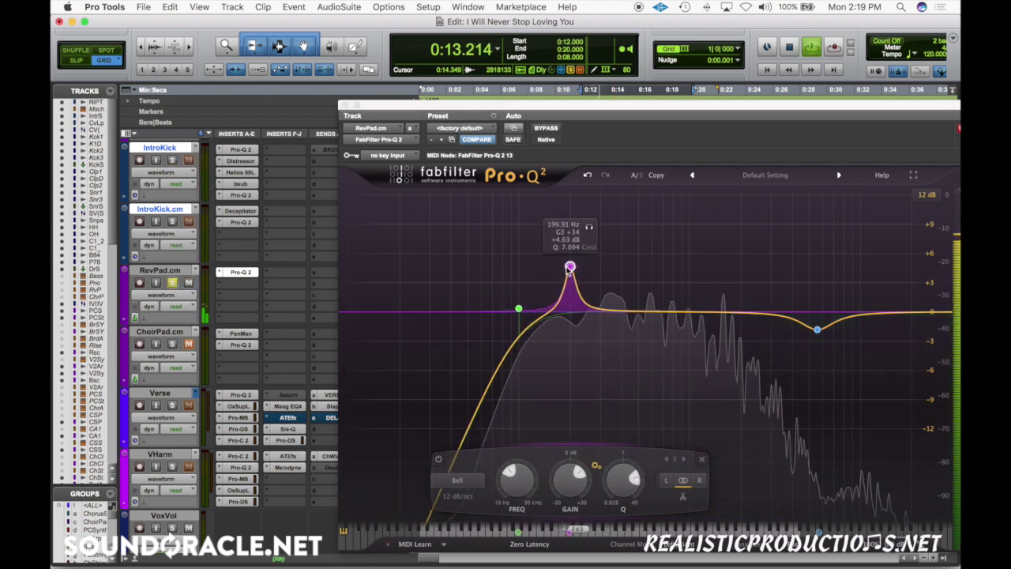
Sweep RevPad.cm's new bell down to about 125 Hz by ear and make it a narrow cut of about -2.84 dB, Q about 15.6
drag(570, 273, 551, 246)
key(space)
scroll(551, 247, up, 3)
key(space)
drag(569, 206, 553, 209)
key(space)
scroll(535, 477, down, 5)
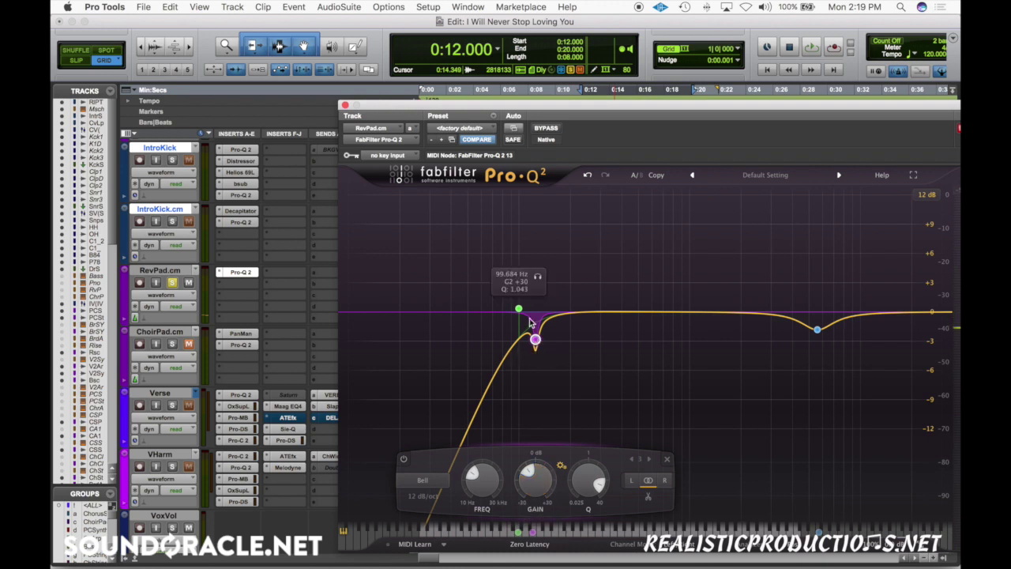
Lower the frequency of RevPad.cm's low cut to about 77 Hz and audition the pad
drag(518, 308, 501, 308)
key(space)
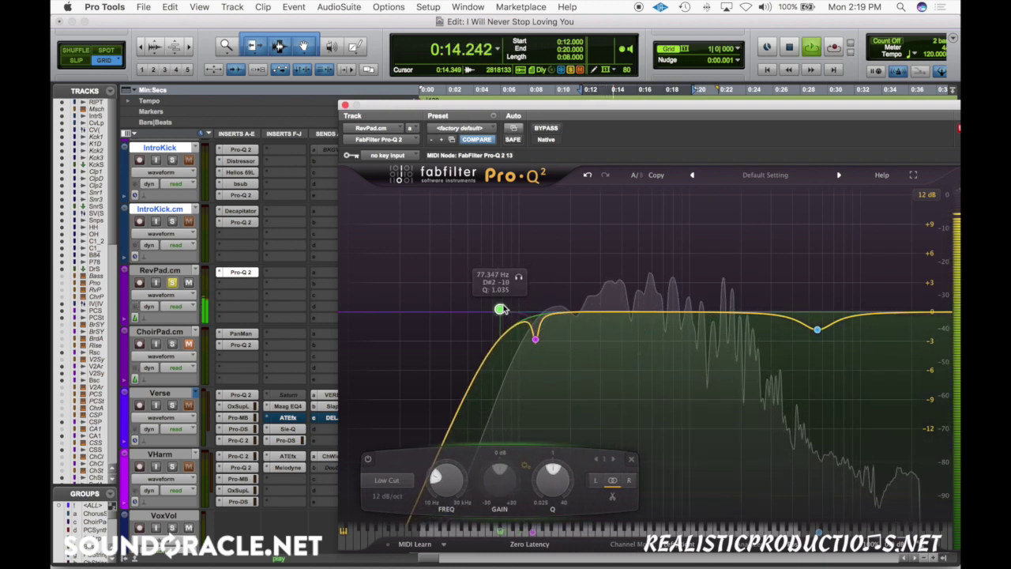
key(space)
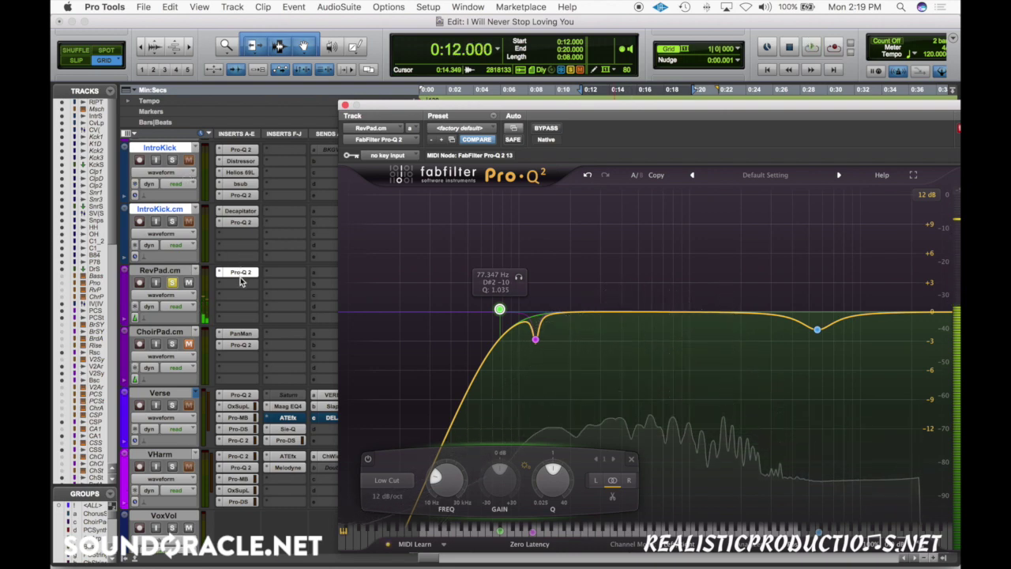
Insert FabFilter Pro-MB after Pro-Q 2 on RevPad.cm and place a compression band at about 95 Hz
click(239, 273)
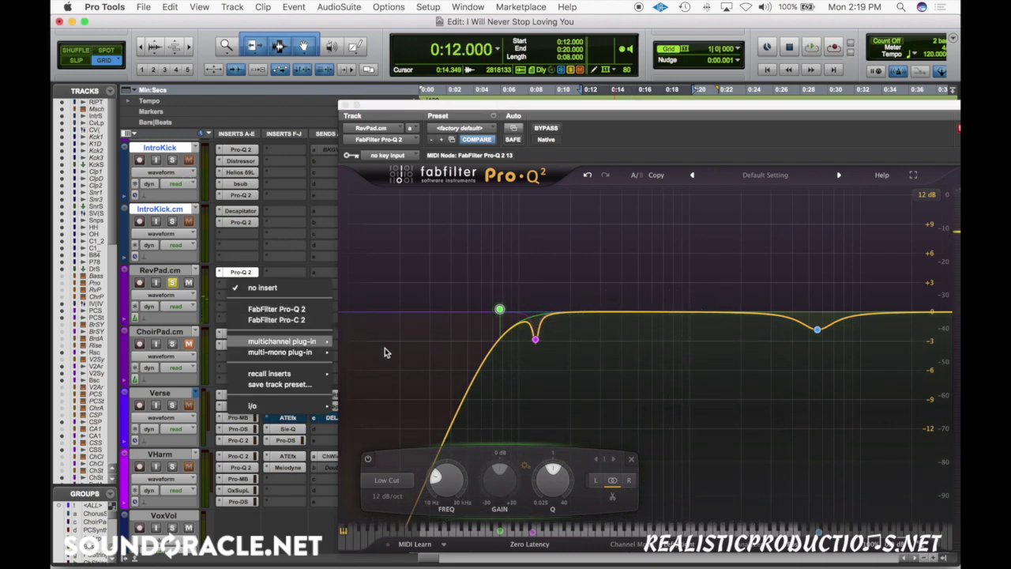
mouse_move(313, 347)
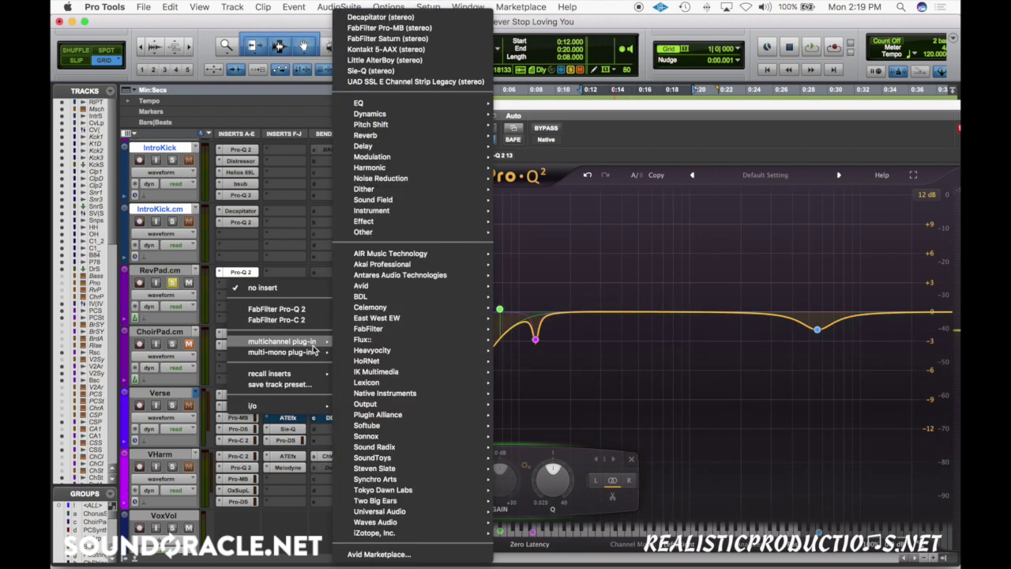
key(Escape)
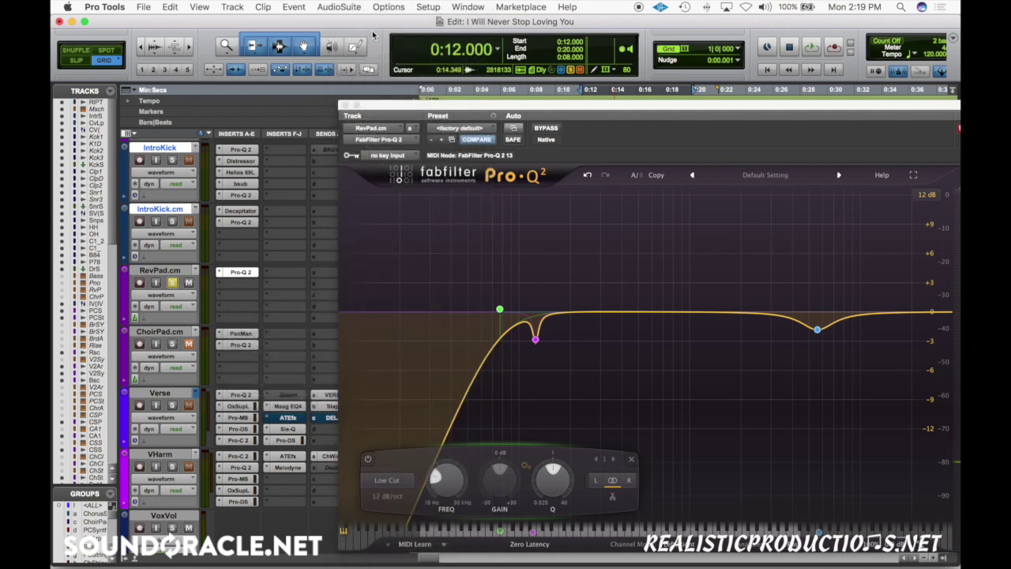
click(447, 285)
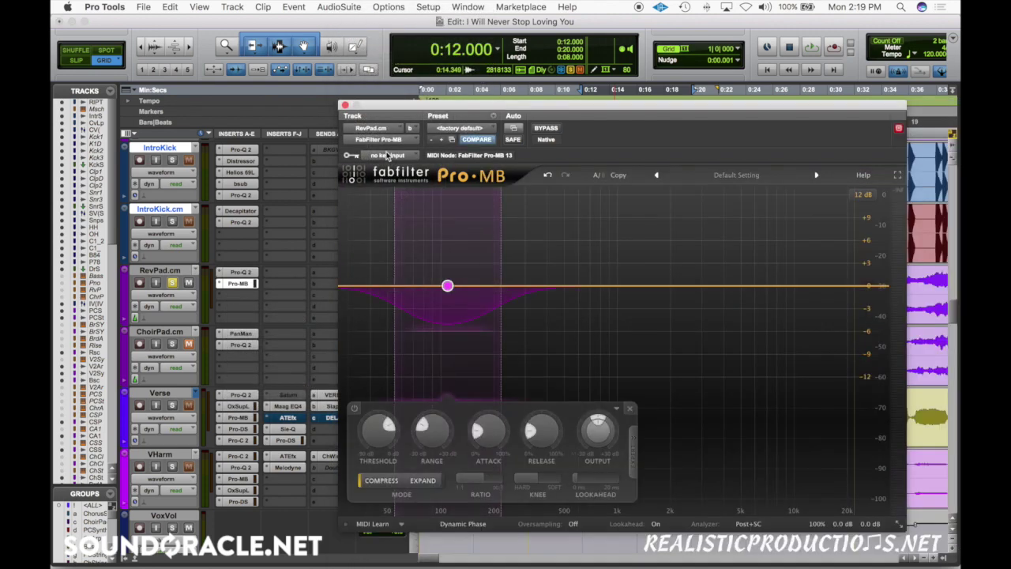
drag(401, 287, 435, 284)
drag(436, 104, 492, 95)
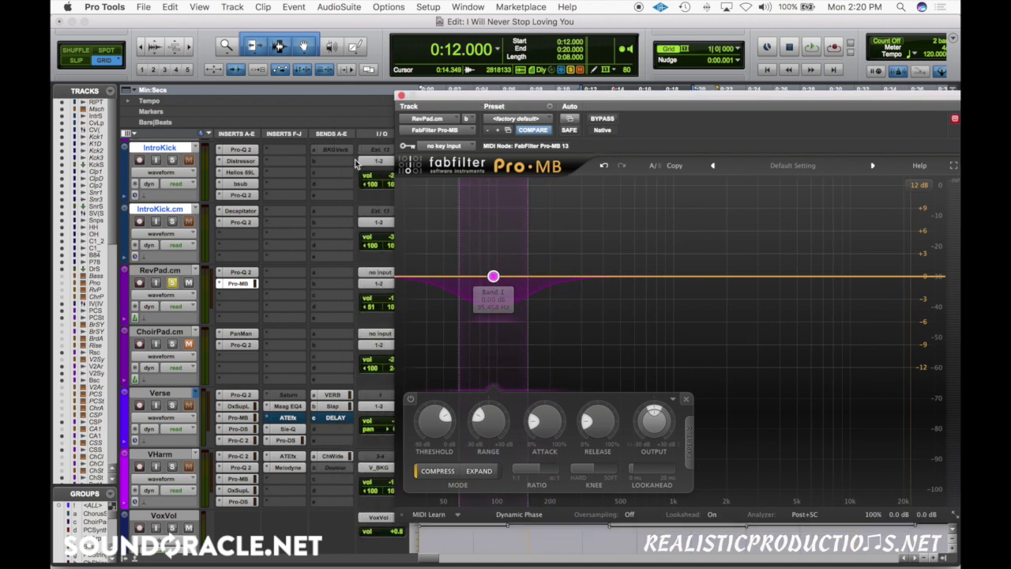
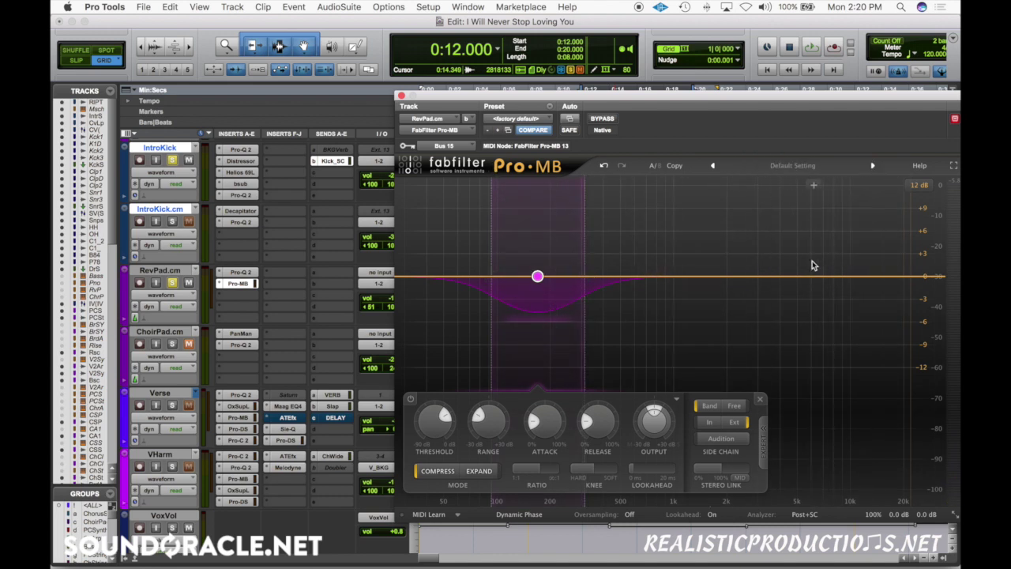
click(802, 278)
drag(756, 276, 794, 274)
double_click(823, 277)
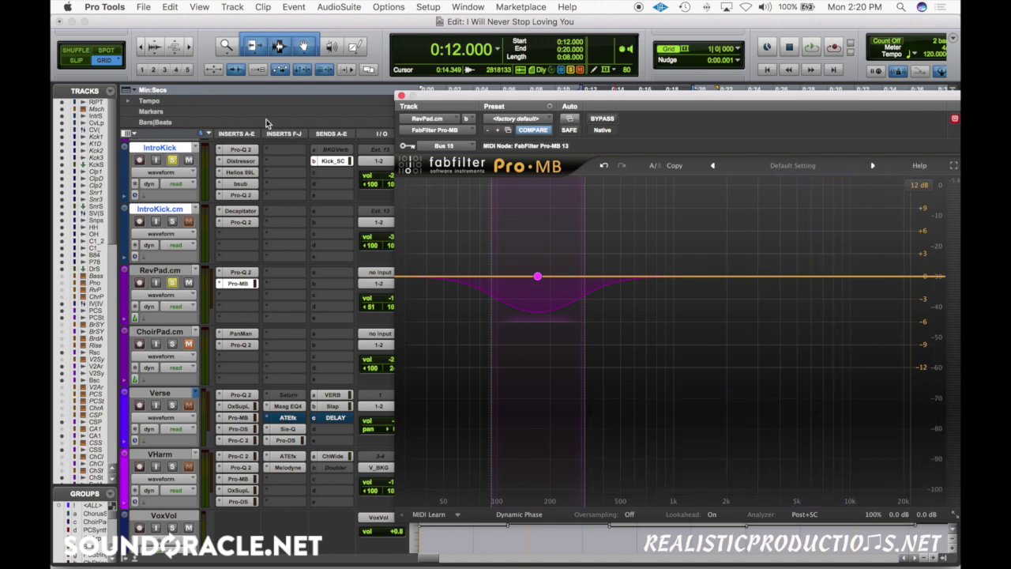
Reopen RevPad.cm's Pro-Q 2, solo only the pad, and audition a new bell boost at about 386 Hz, +11.5 dB, Q about 2.5
click(400, 96)
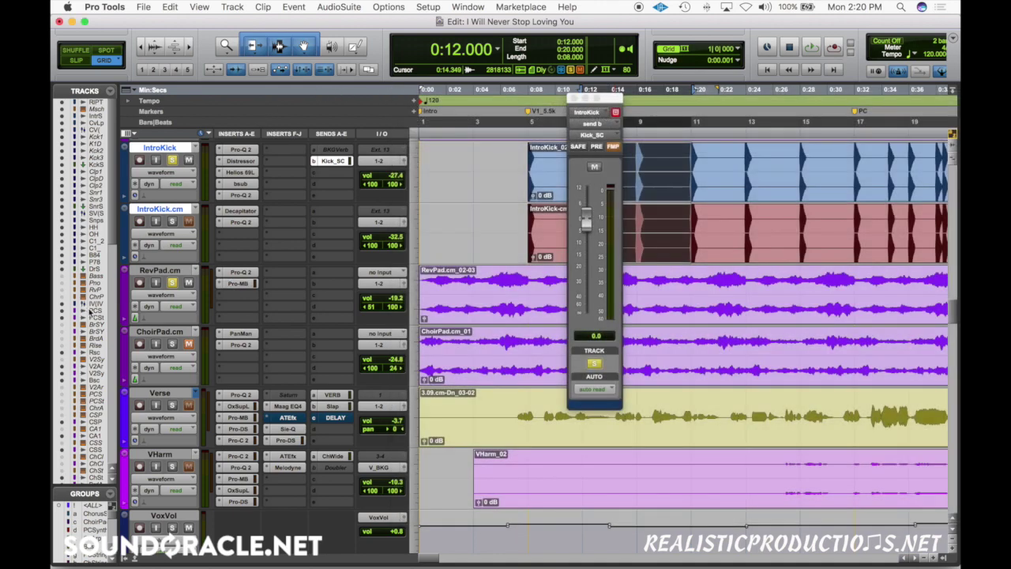
click(241, 273)
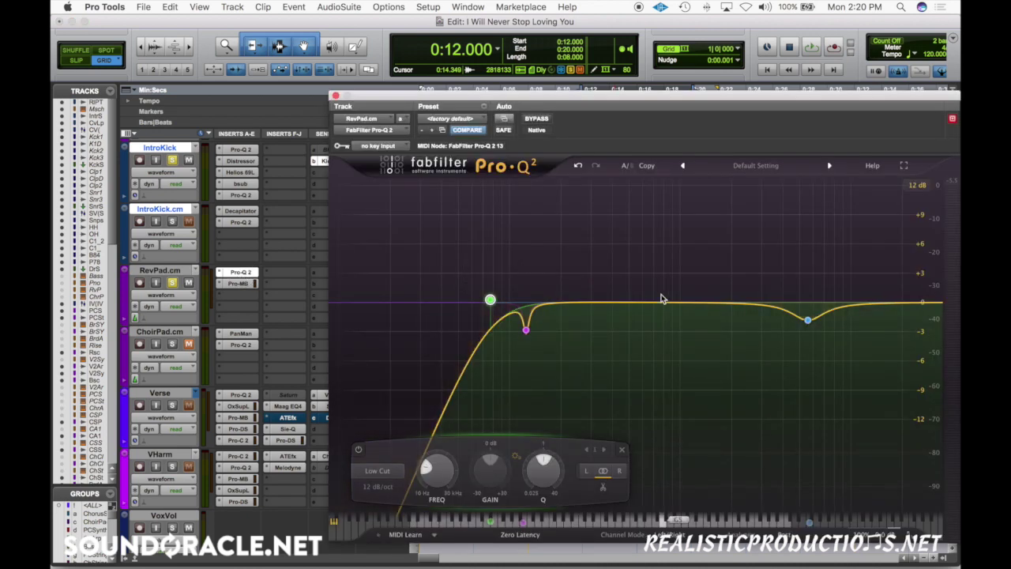
alt+click(170, 283)
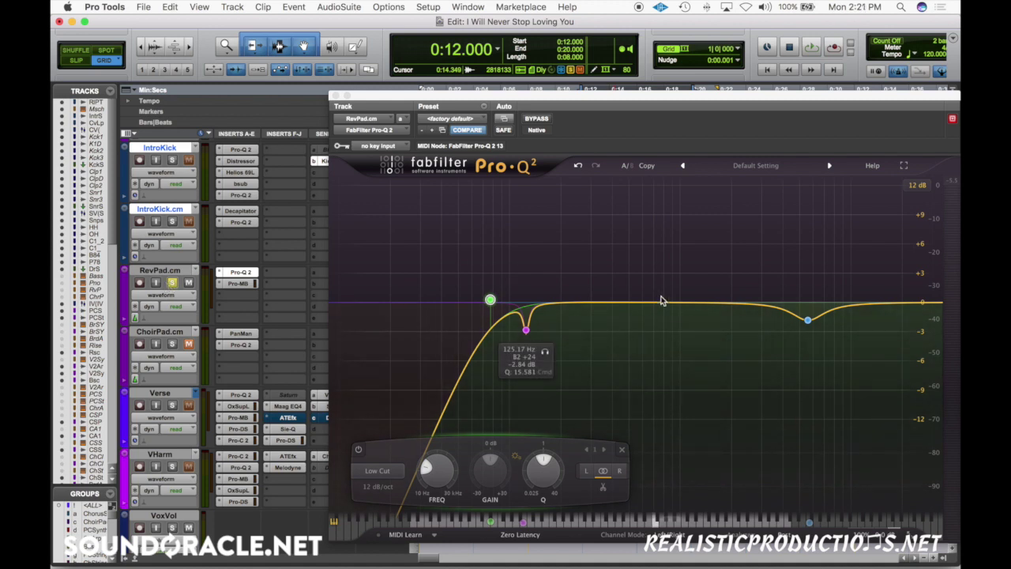
drag(664, 301, 610, 192)
scroll(602, 216, up, 4)
scroll(601, 219, up, 1)
key(space)
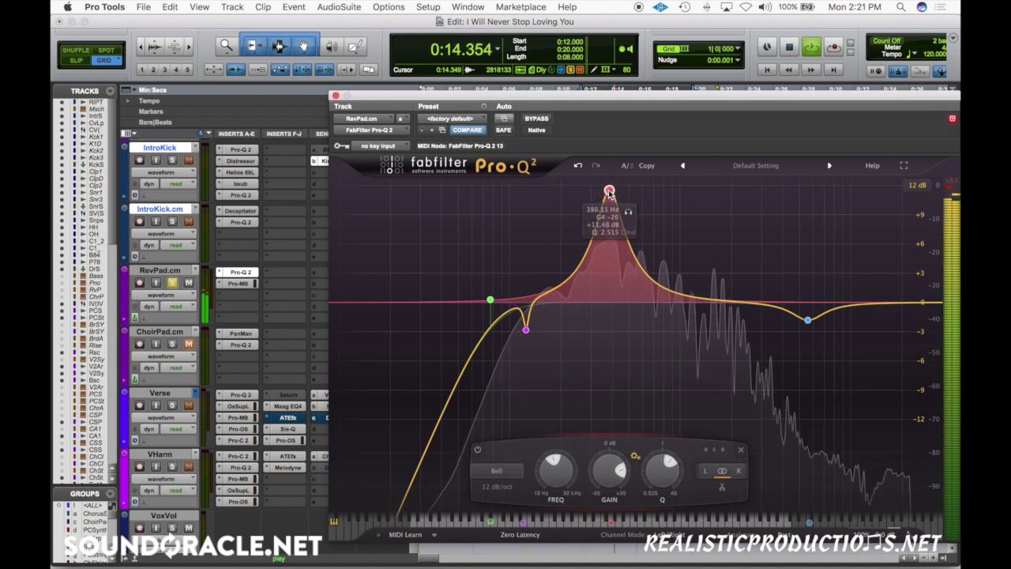
key(space)
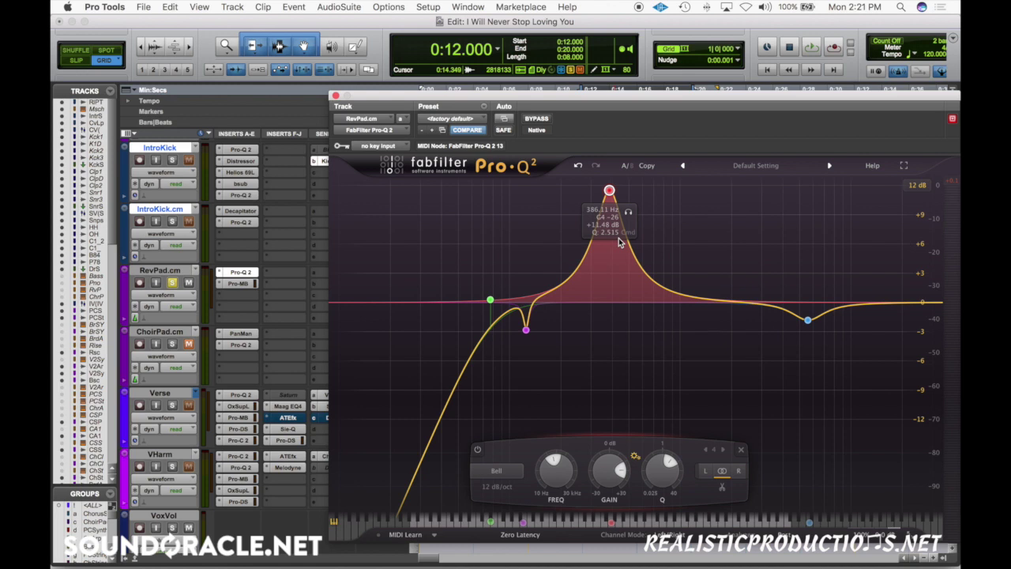
Sweep the boosted bell in RevPad.cm's Pro-Q 2 up to about 798 Hz while listening to the soloed pad
key(space)
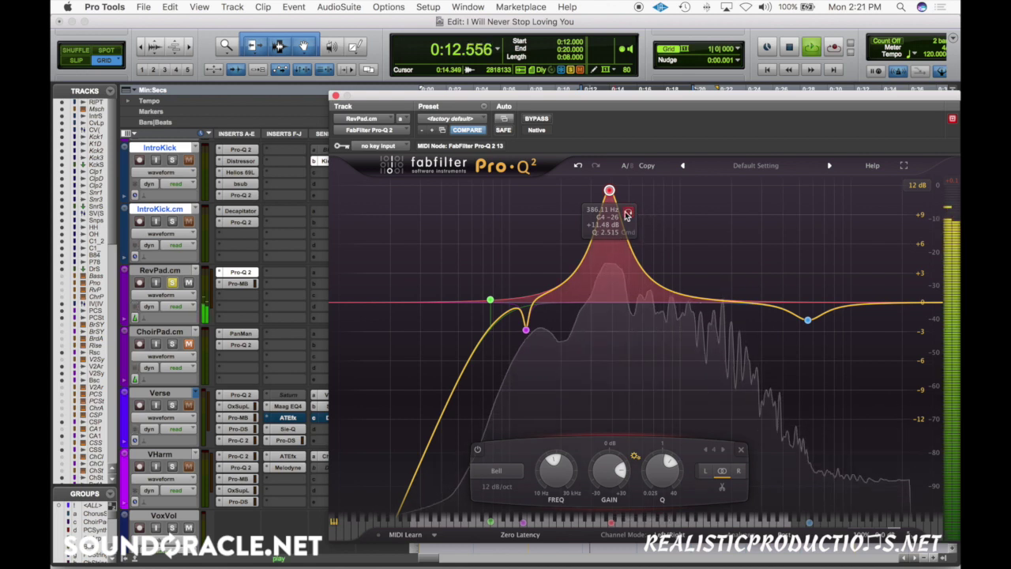
drag(609, 190, 665, 194)
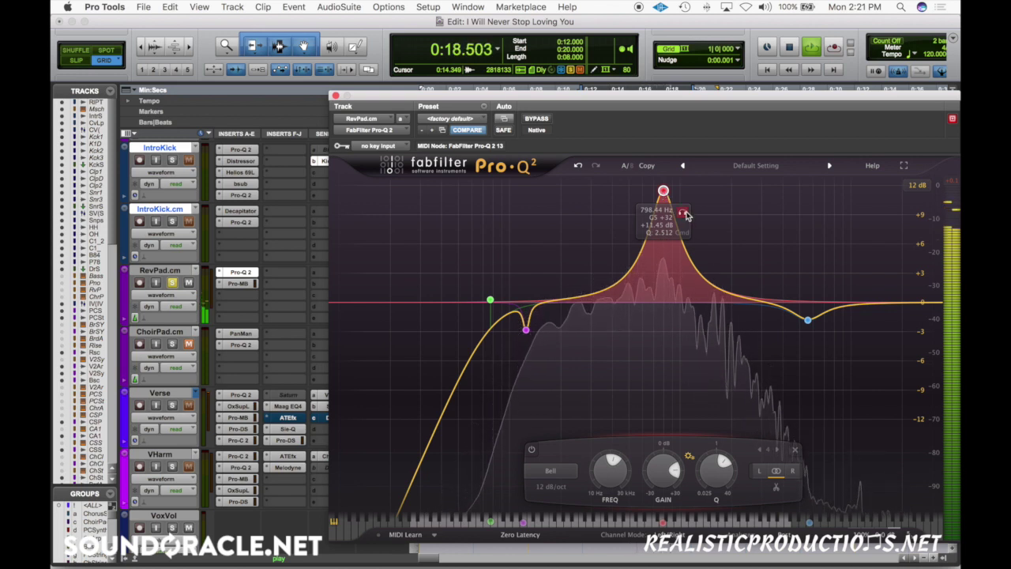
click(685, 214)
drag(687, 215, 679, 226)
Turn the 798 Hz bell into a cut of about -1.45 dB with a Q of about 3.5 while auditioning the pad
scroll(661, 470, down, 10)
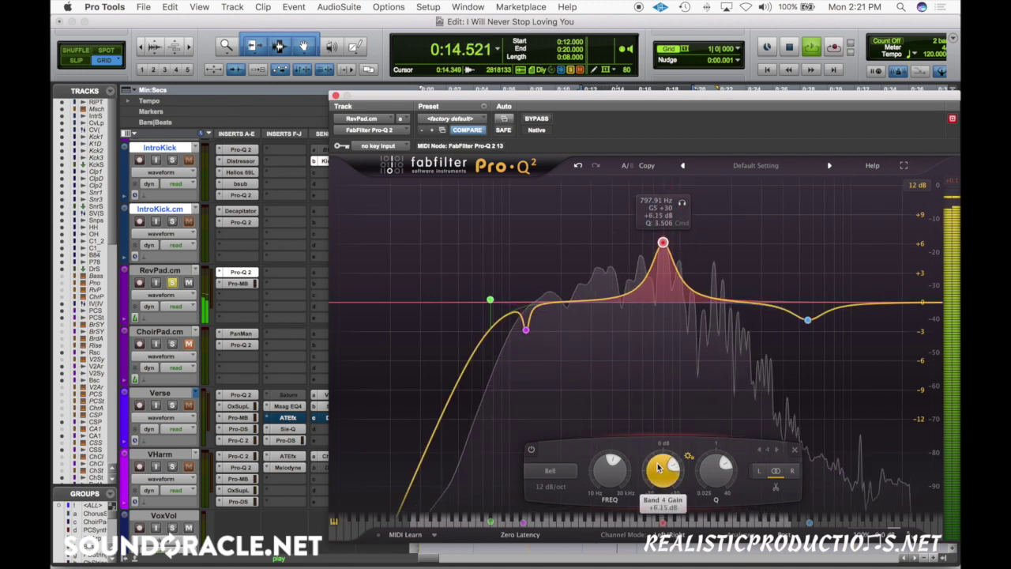
scroll(659, 468, down, 2)
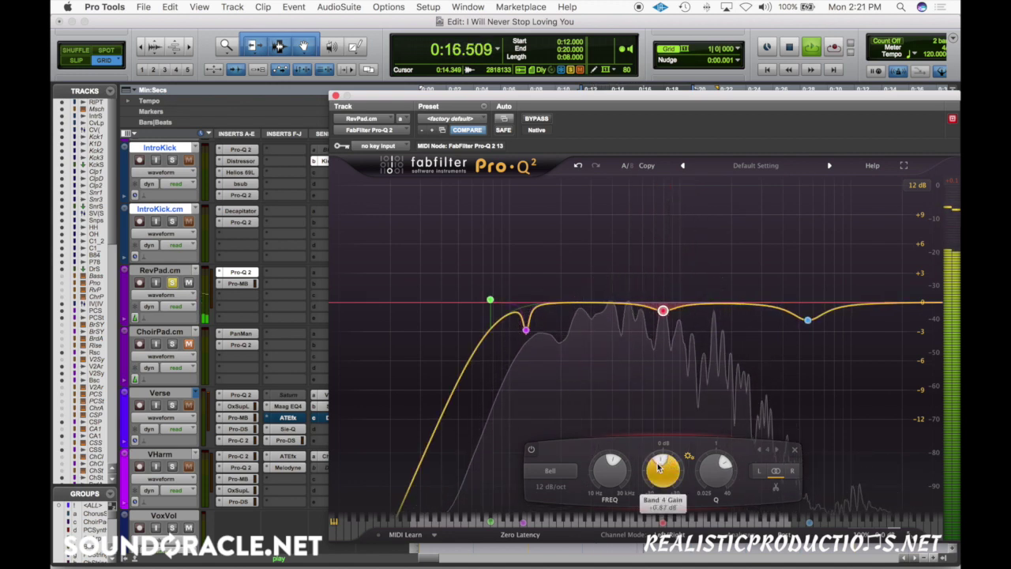
scroll(660, 467, down, 1)
key(space)
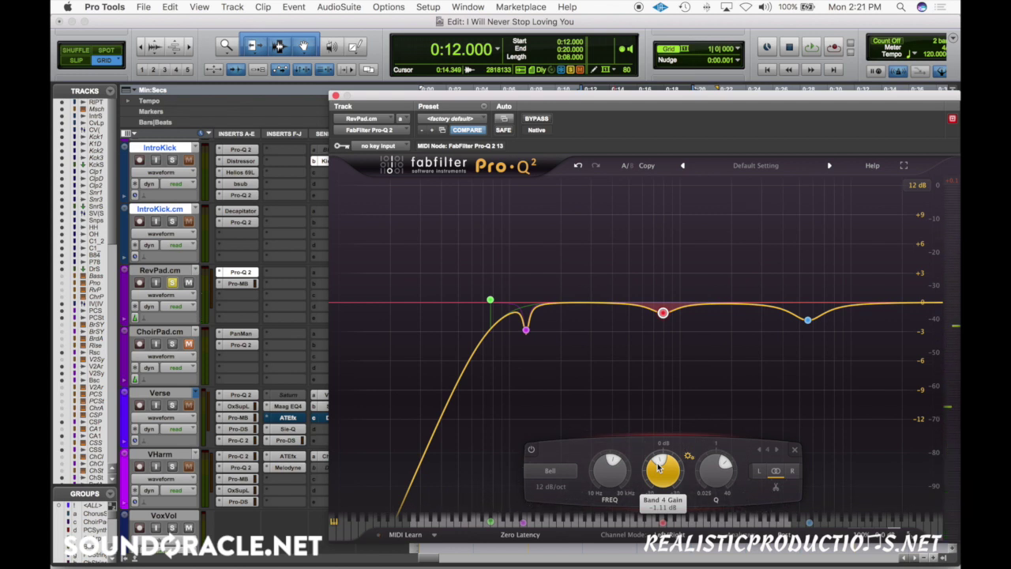
key(space)
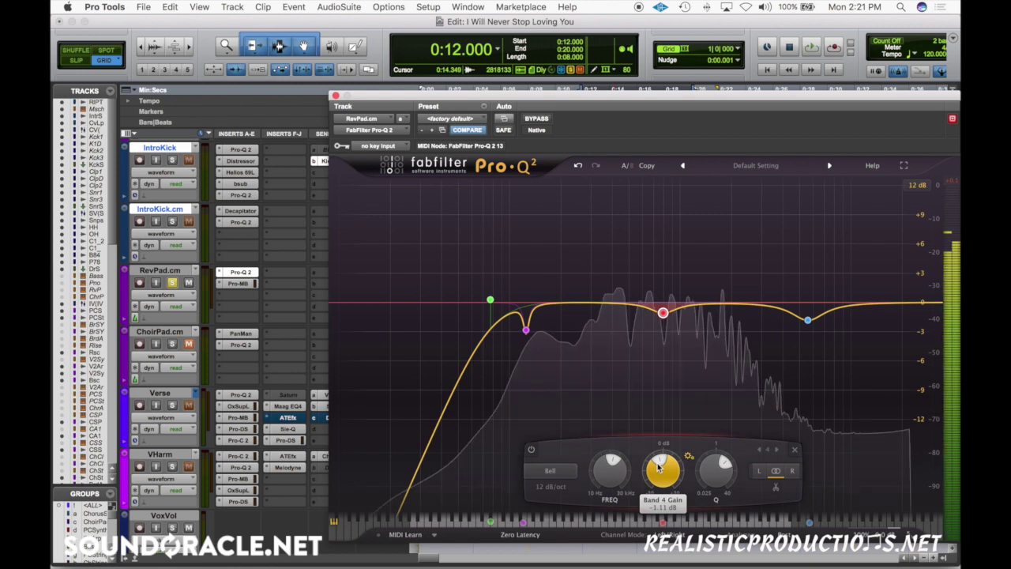
scroll(660, 468, down, 1)
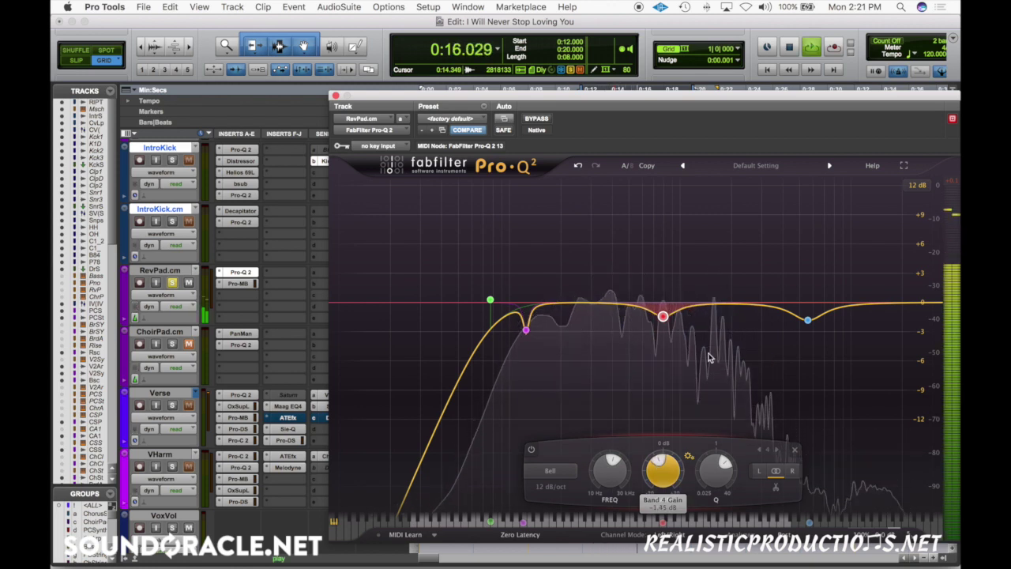
Unsolo RevPad.cm and play the full mix to hear the equalized pad in context
key(space)
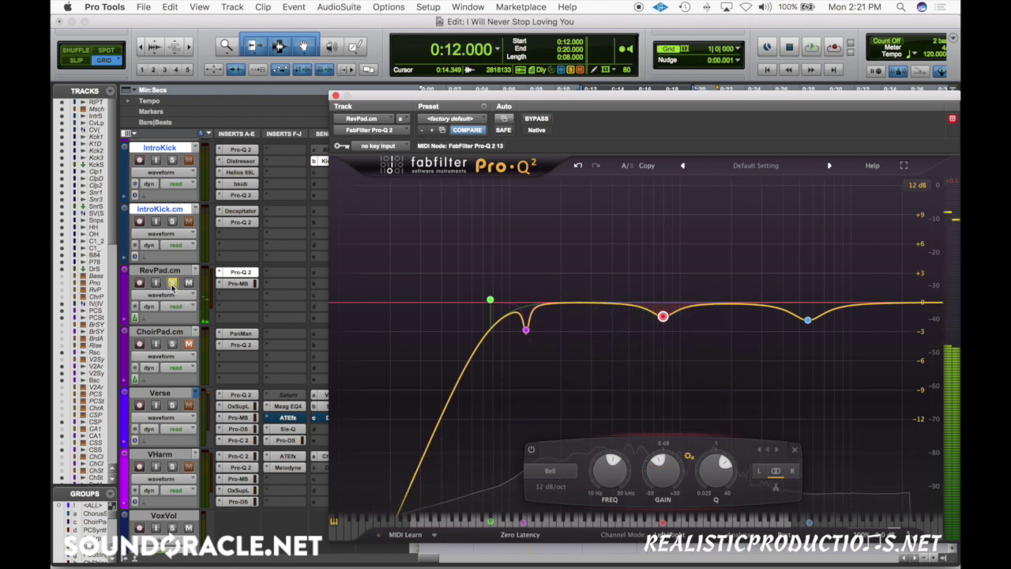
key(space)
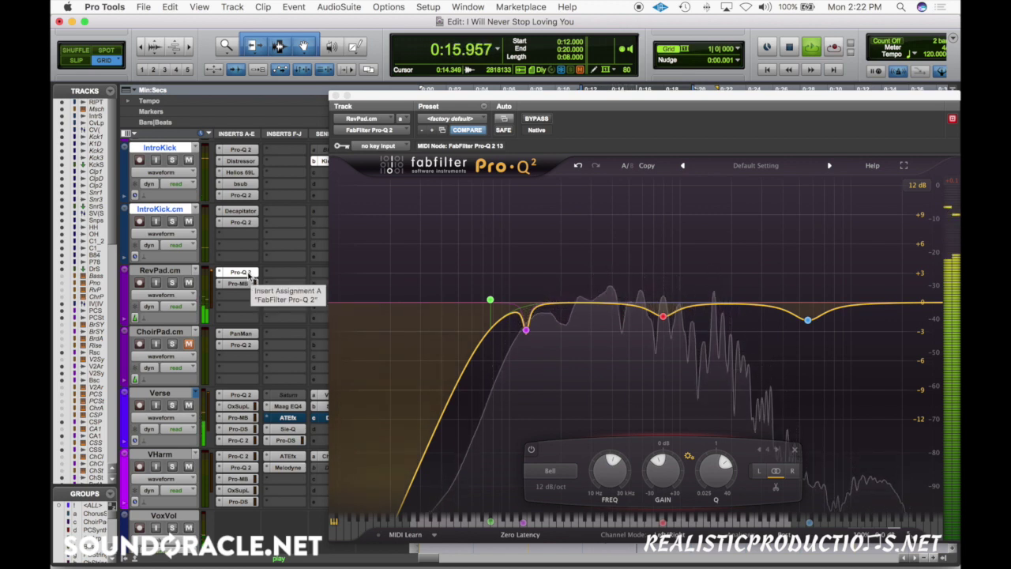
Bypass and re-enable RevPad.cm's Pro-Q 2 during playback to compare the pad with and without EQ
super+click(241, 272)
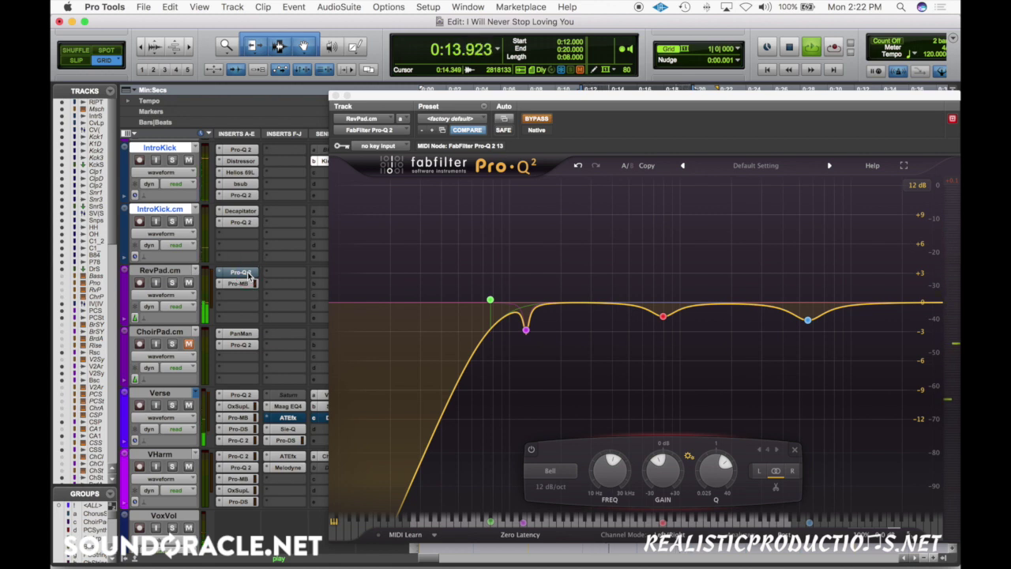
super+click(248, 274)
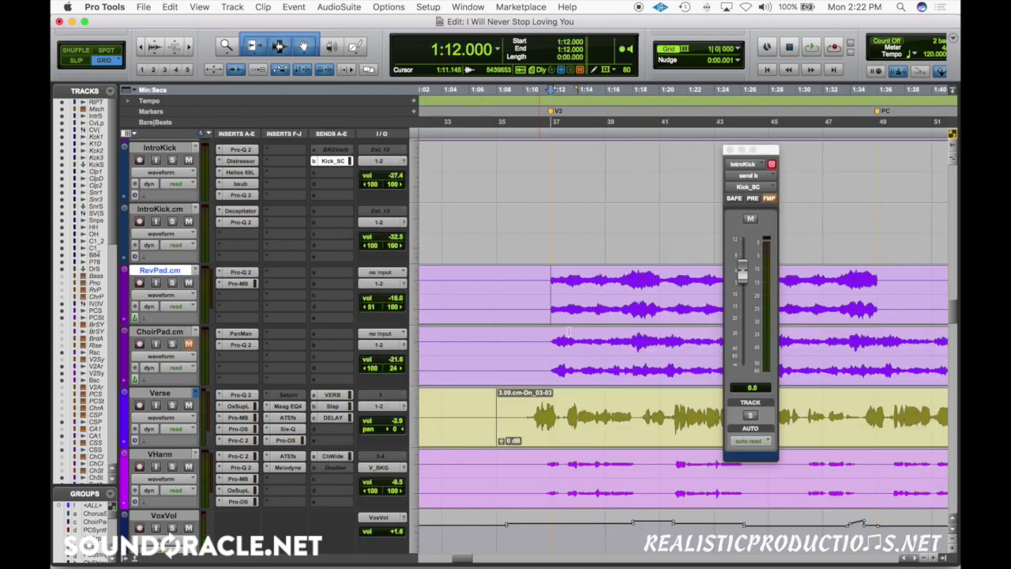
scroll(568, 332, left, 10)
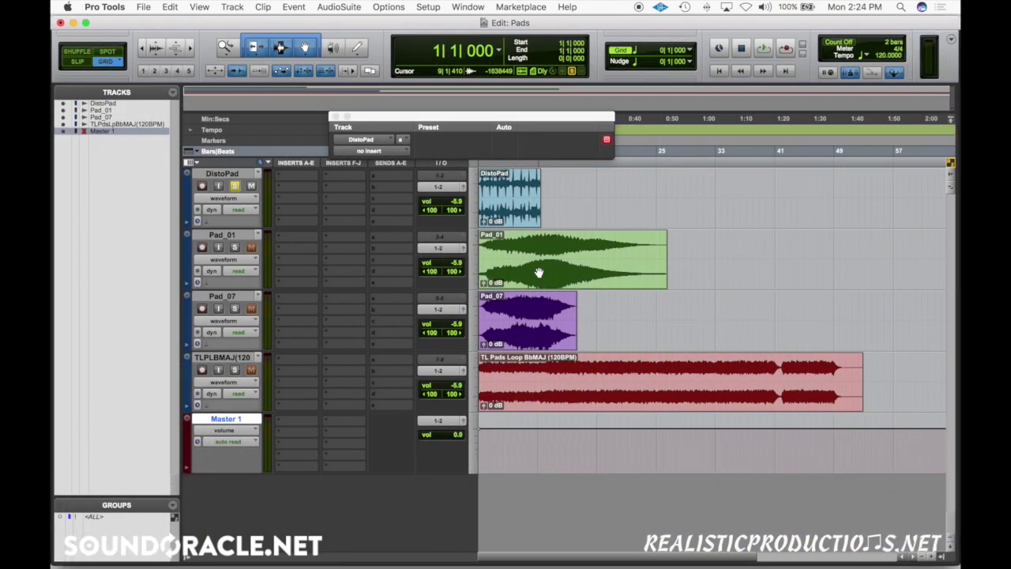
In the Pads session, insert FabFilter Pro-Q 2 on DistoPad, Pad_01, Pad_07 and TLPLBMAJ, keeping DistoPad's EQ open
click(333, 116)
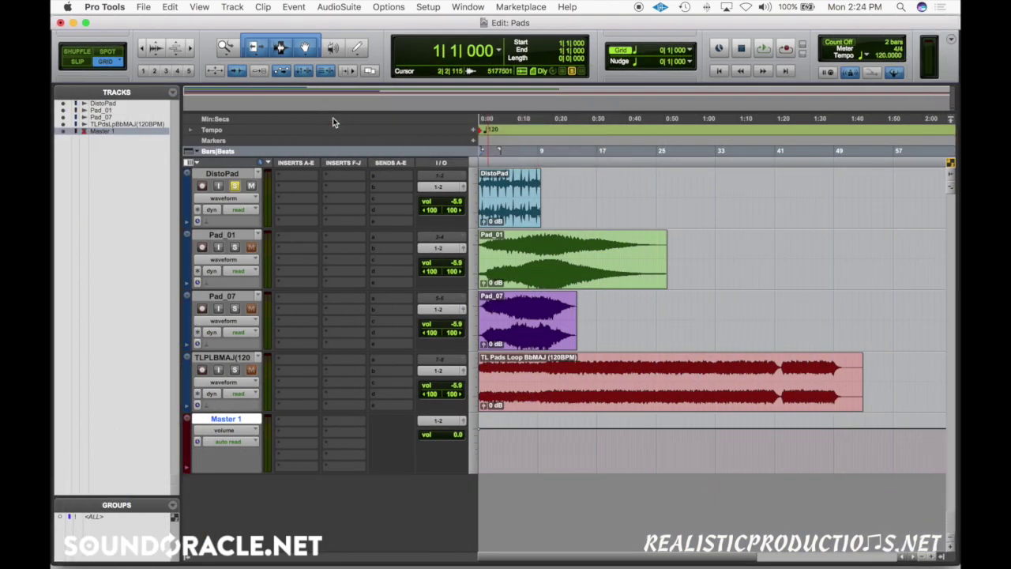
click(283, 175)
click(318, 201)
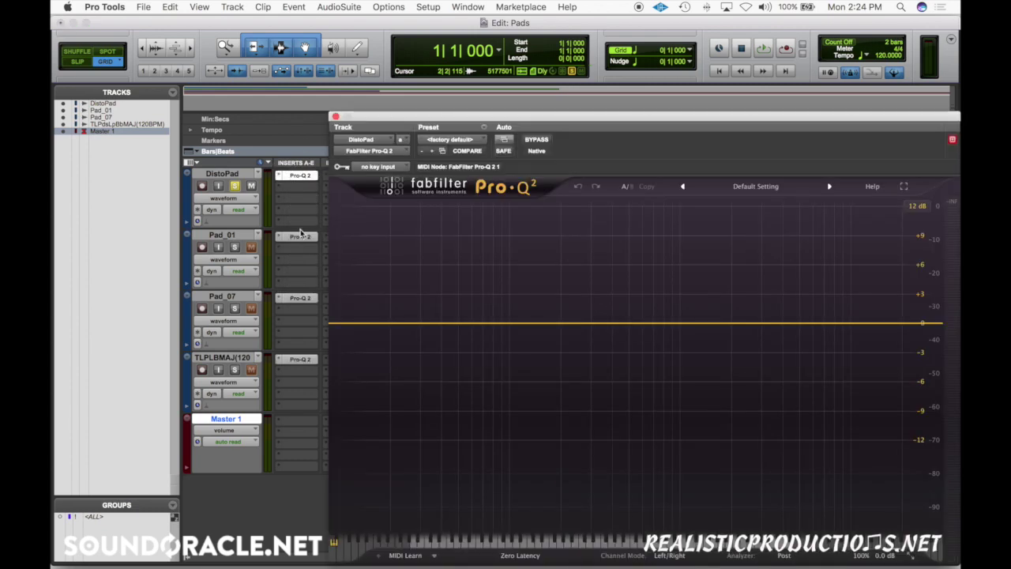
drag(410, 120, 443, 418)
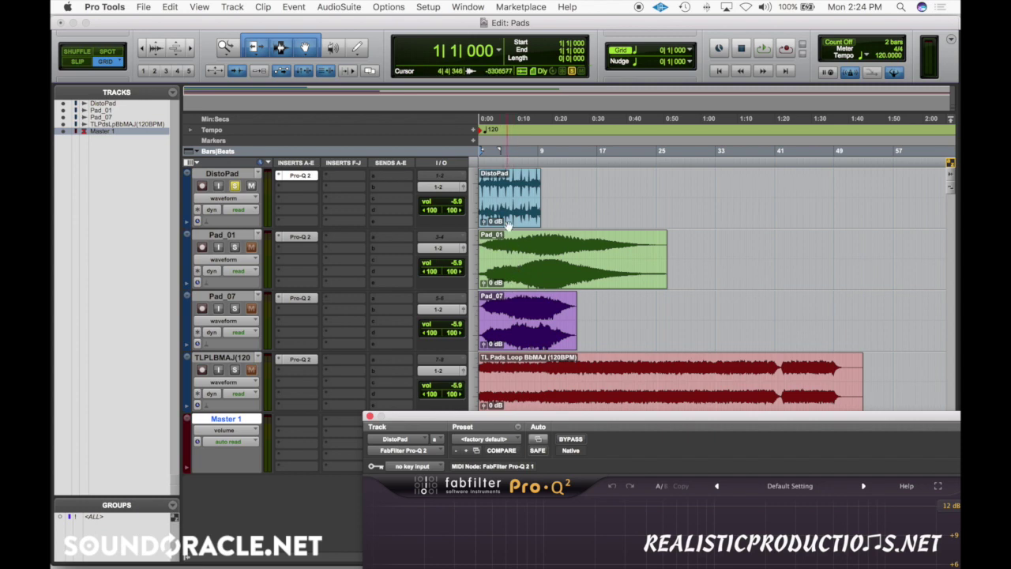
Play DistoPad and add a low cut at about 119 Hz with a Q of about 0.96 in its Pro-Q 2
key(space)
drag(518, 417, 392, 75)
click(262, 287)
drag(261, 287, 433, 284)
key(space)
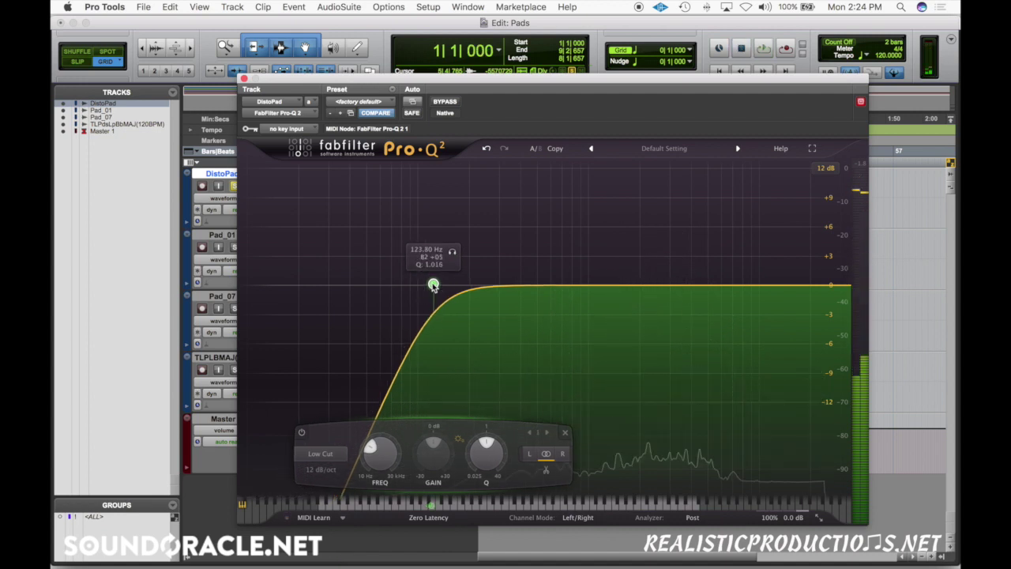
click(655, 269)
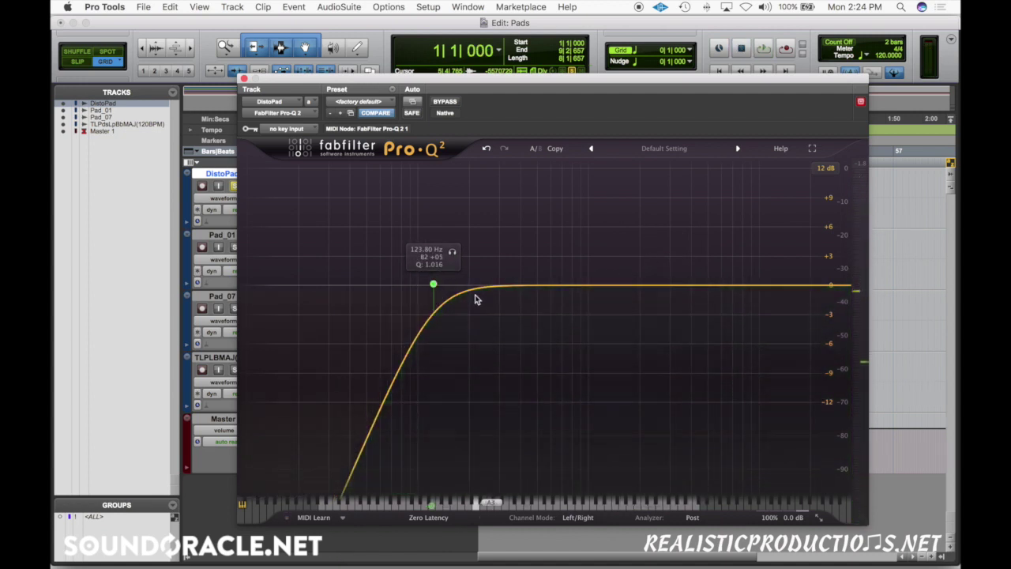
drag(434, 285, 430, 288)
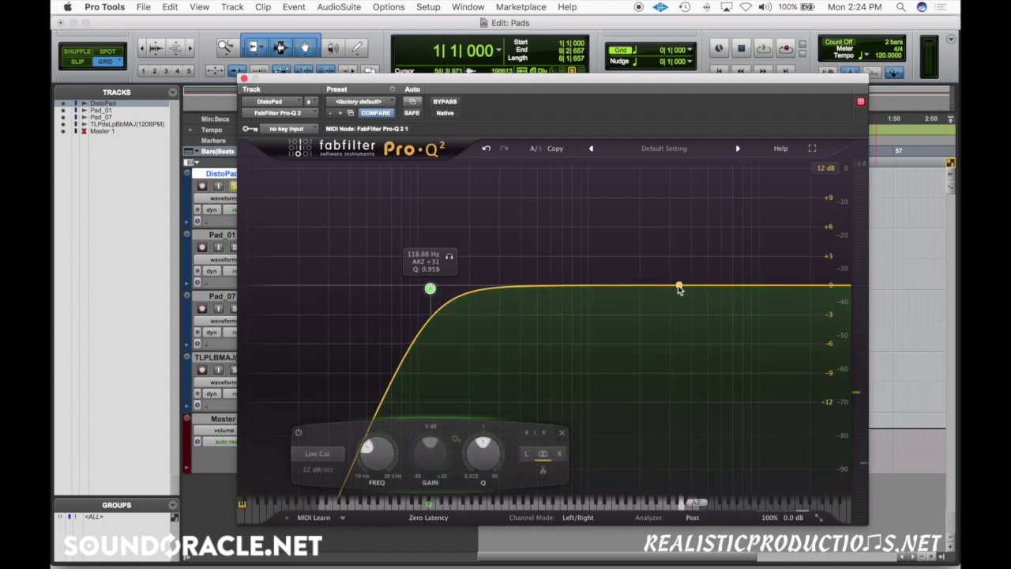
Add a narrow bell at about 2330 Hz on DistoPad, audition it boosted, and turn it into a cut of about -1.3 dB
key(space)
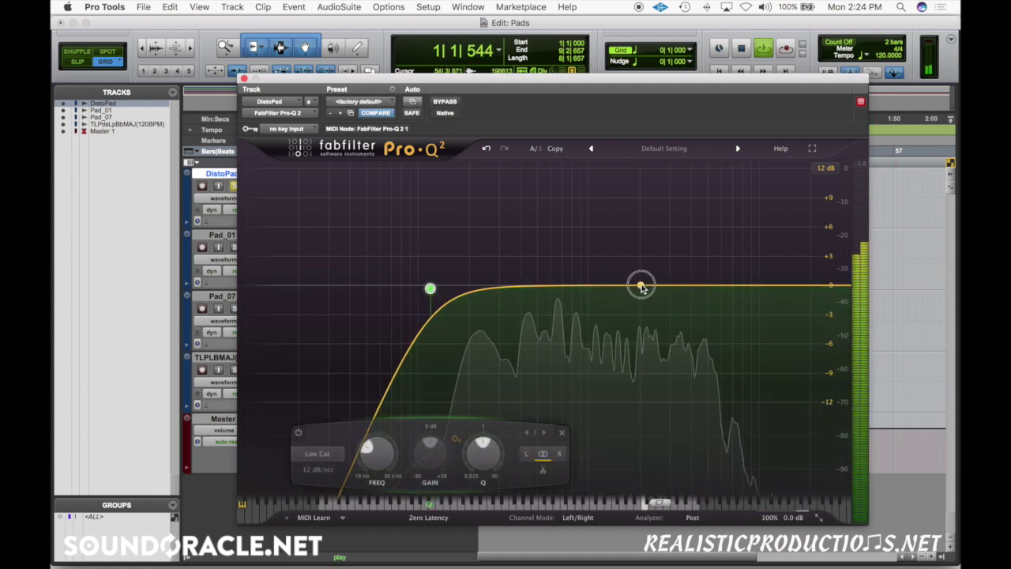
drag(641, 287, 651, 198)
scroll(639, 187, up, 10)
scroll(648, 201, down, 3)
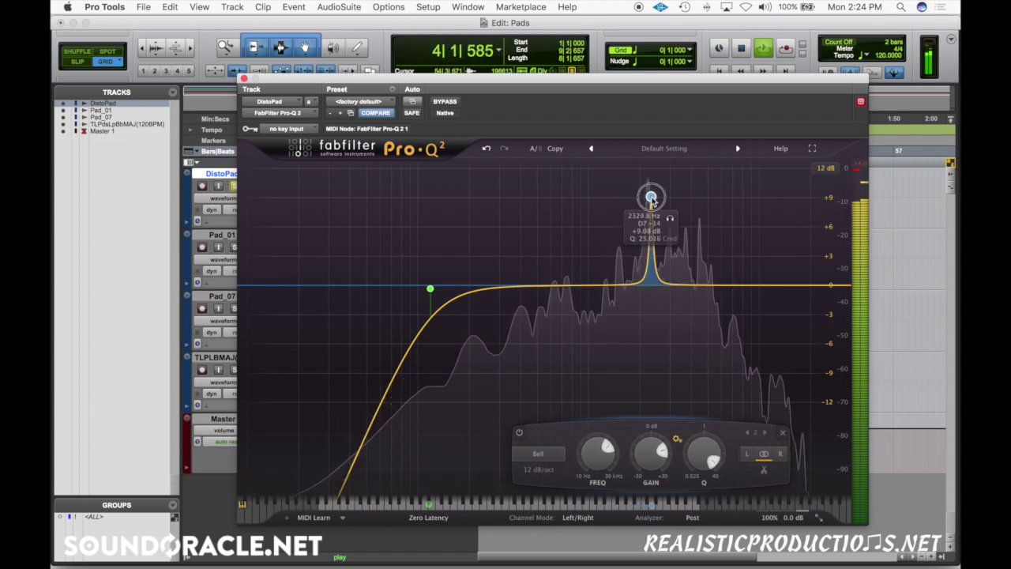
click(671, 220)
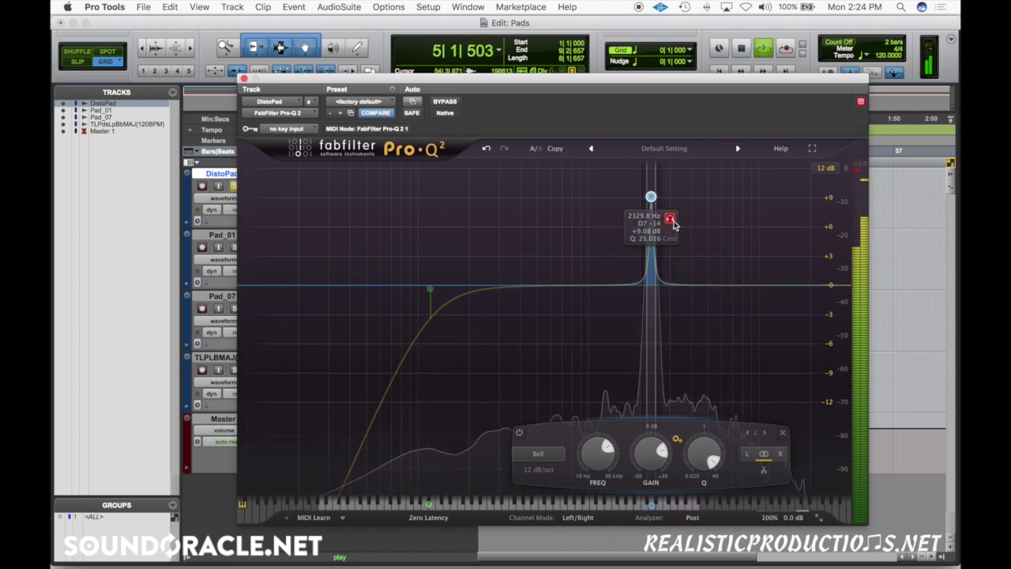
click(671, 220)
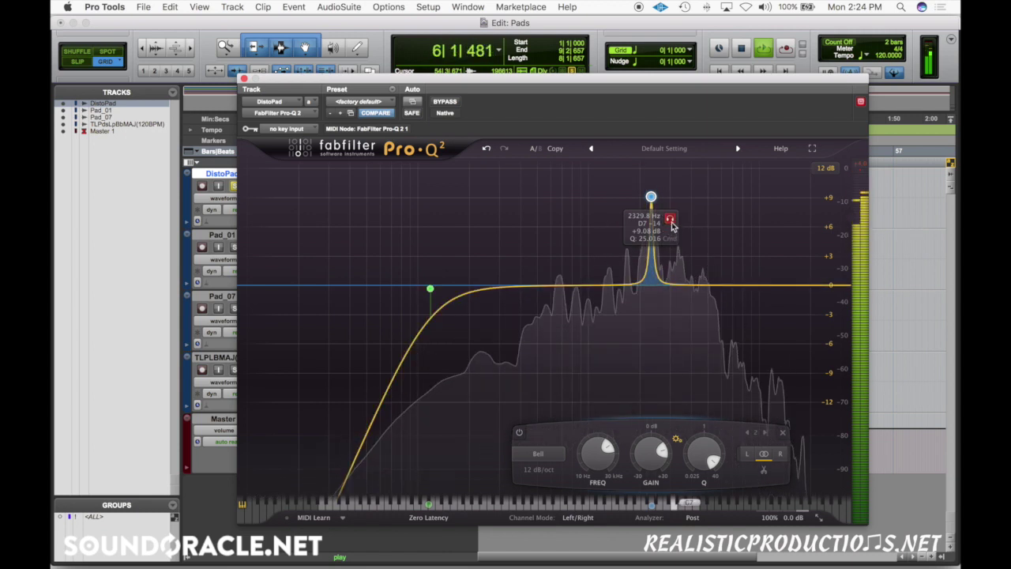
drag(661, 460, 661, 474)
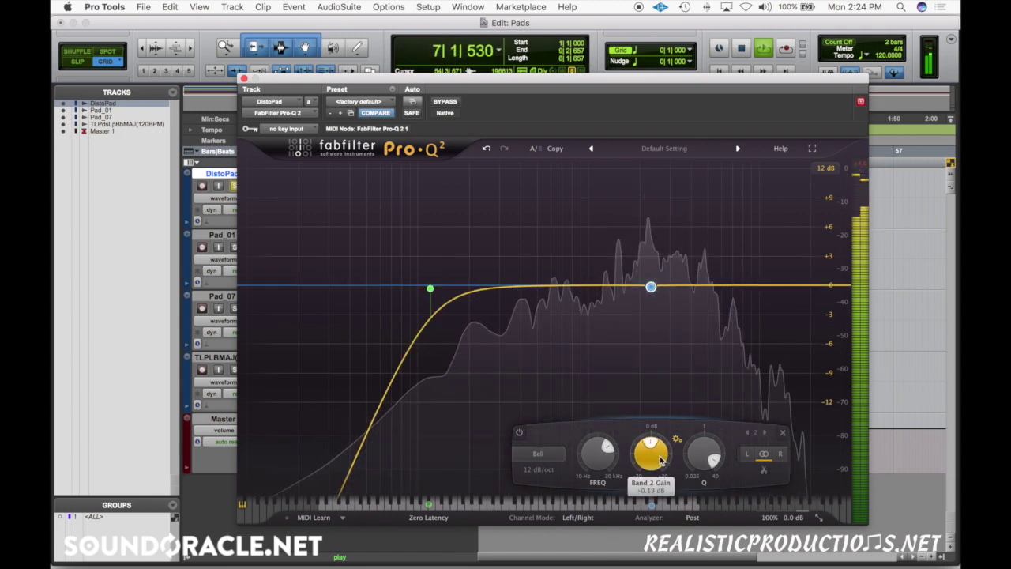
Add a narrow bell at about 218 Hz on DistoPad, audition it boosted, and turn it into a cut of about -2.4 dB
drag(477, 292, 476, 248)
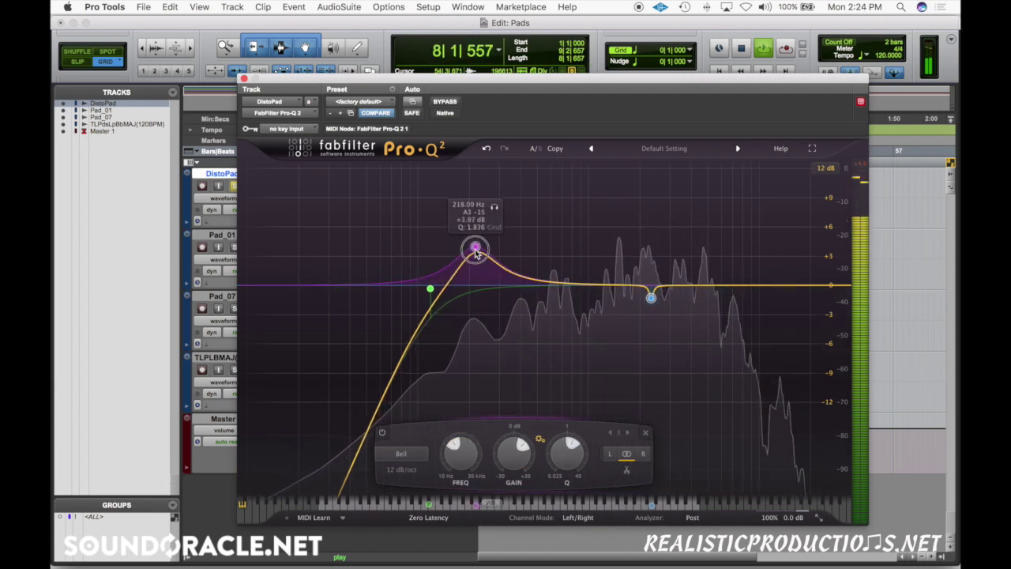
scroll(477, 243, up, 10)
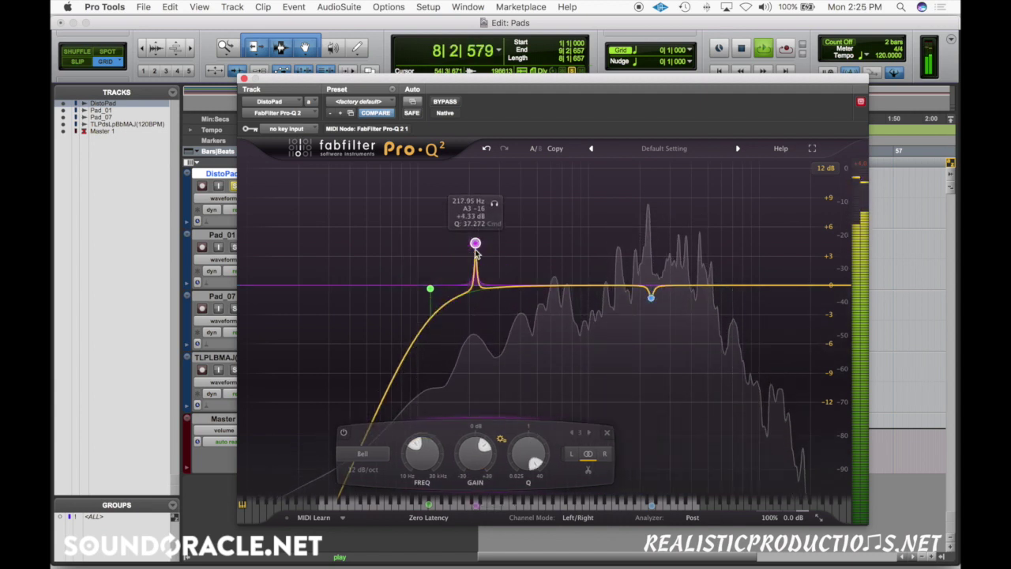
click(495, 206)
key(space)
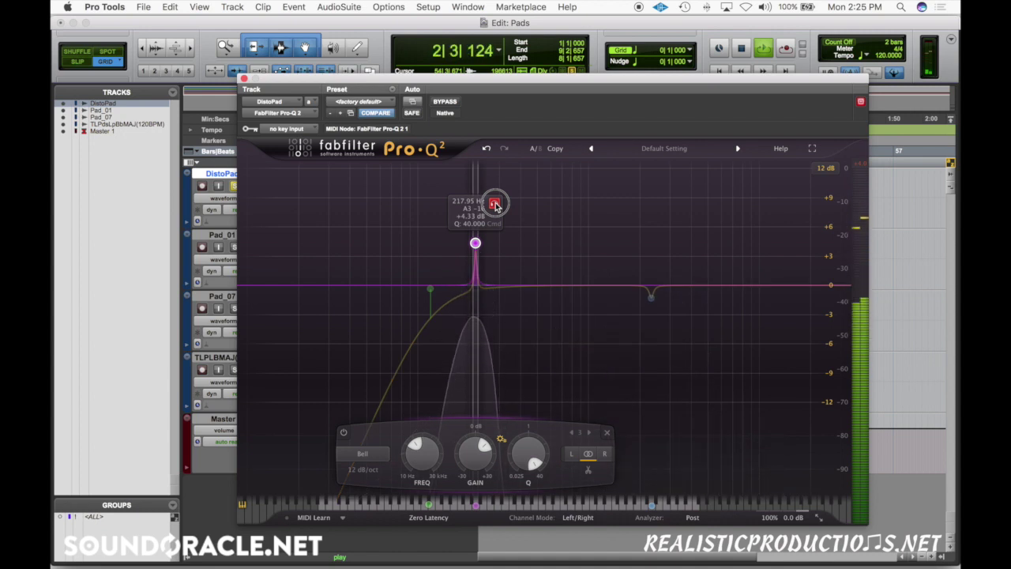
key(space)
drag(469, 451, 466, 461)
scroll(466, 460, down, 5)
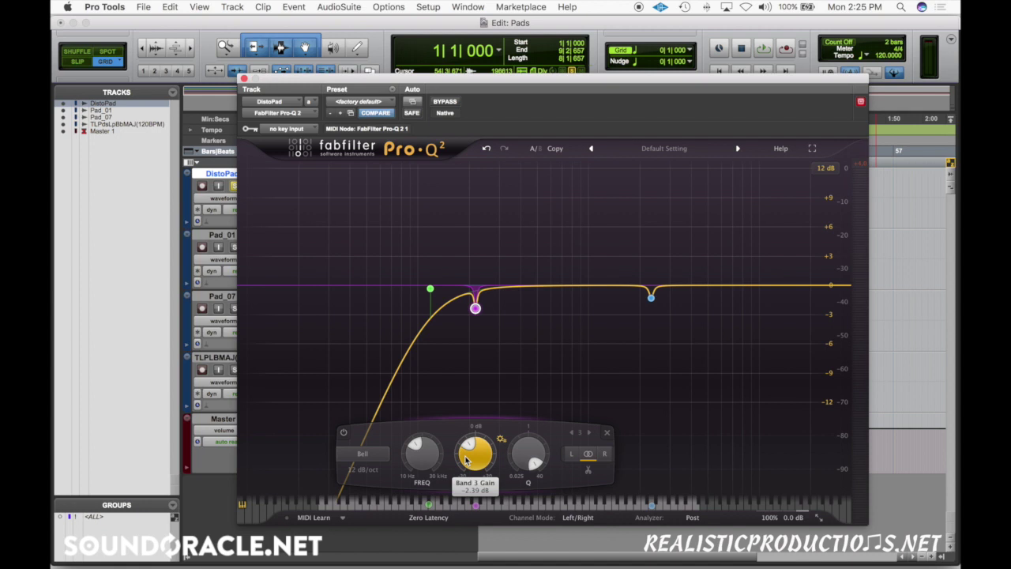
Add a bell boost at about 612 Hz on DistoPad, narrow it, and sweep it down into the low end while listening
drag(556, 286, 552, 235)
scroll(554, 243, up, 3)
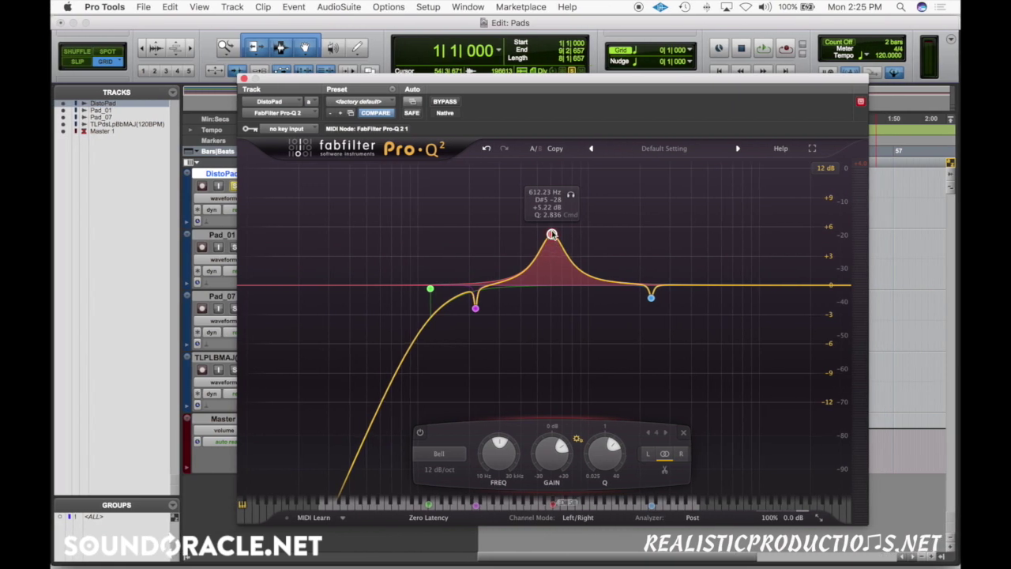
key(space)
drag(552, 235, 455, 203)
scroll(518, 206, up, 5)
Lower DistoPad's low cut to about 86 Hz and resume playback
key(space)
drag(430, 288, 406, 287)
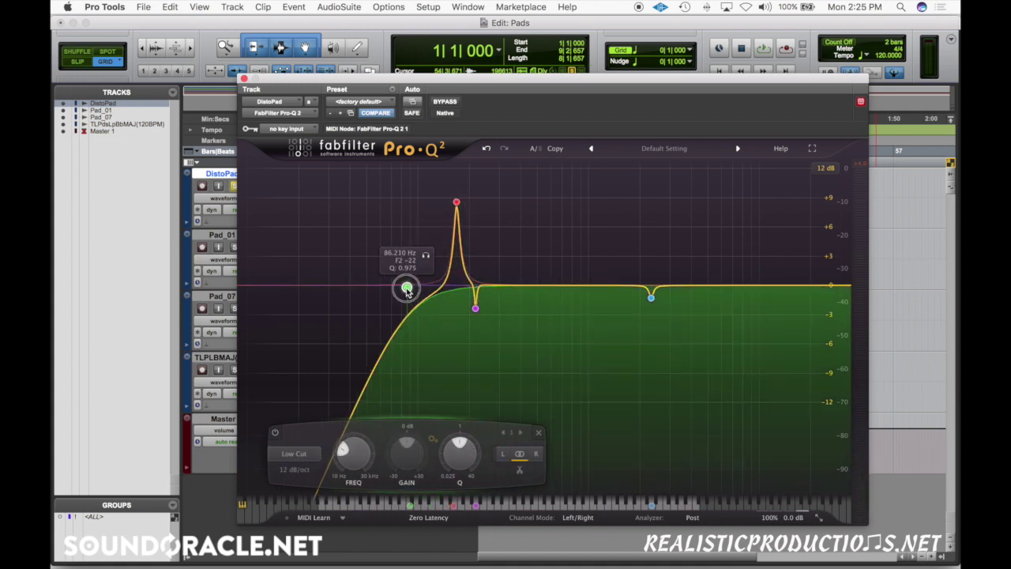
key(space)
Sweep the boosted low bell to about 131 Hz, audition it, and delete the band
drag(458, 203, 437, 201)
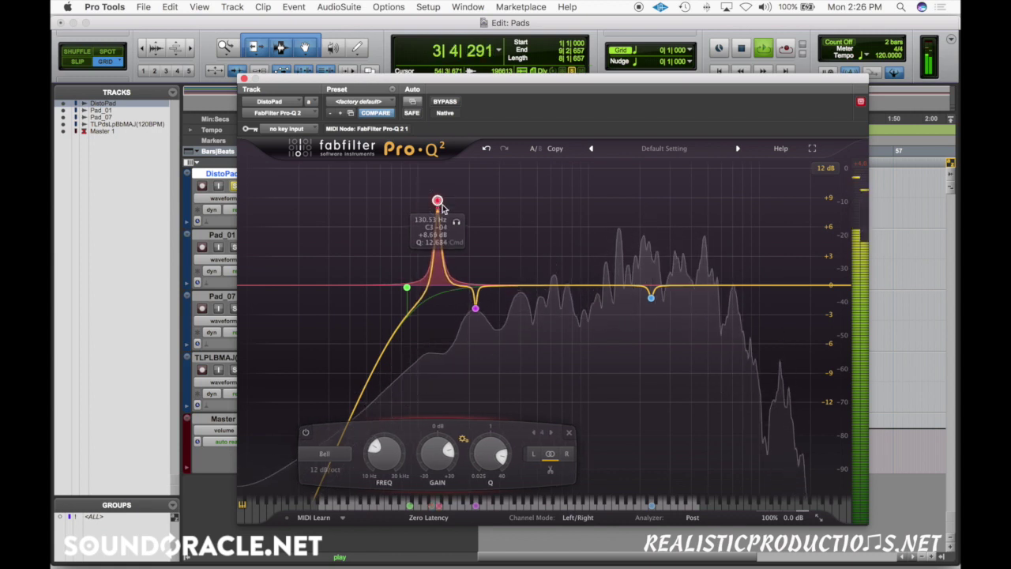
click(458, 224)
key(Delete)
key(space)
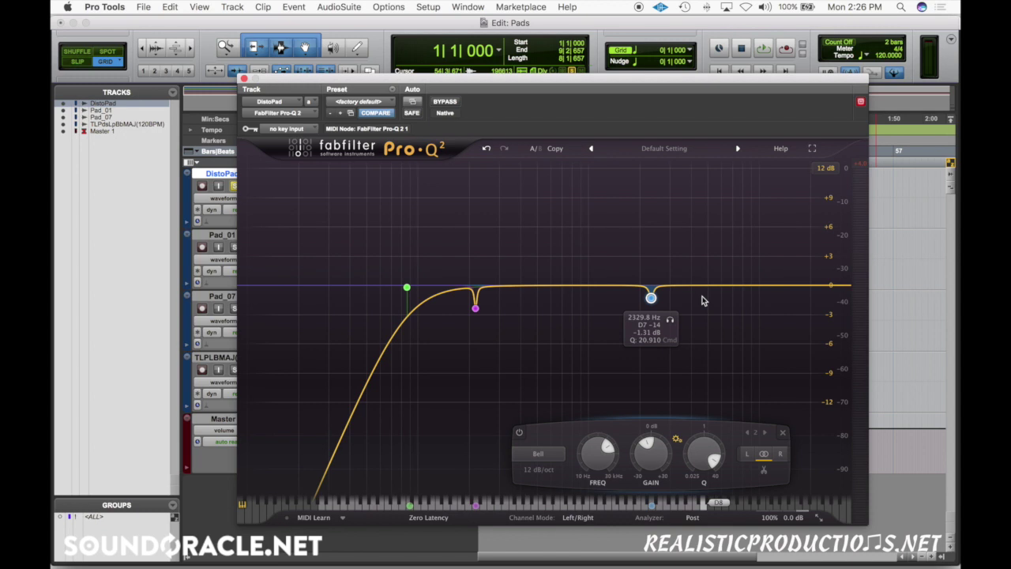
Add a high shelf boost of about +2.5 dB near 10.25 kHz on DistoPad with a Q of about 1.37
right_click(768, 284)
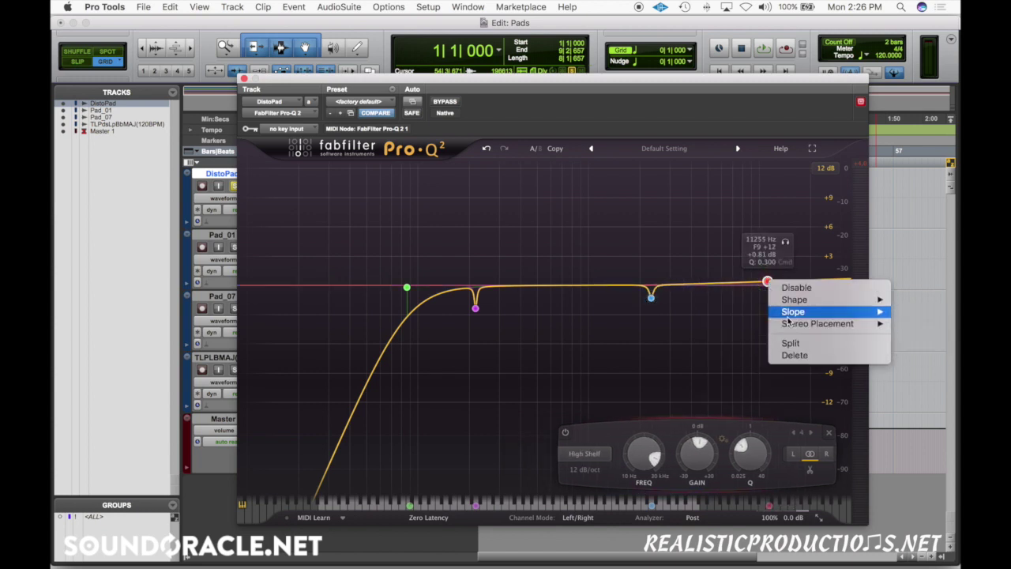
mouse_move(794, 311)
click(750, 297)
drag(767, 282, 763, 271)
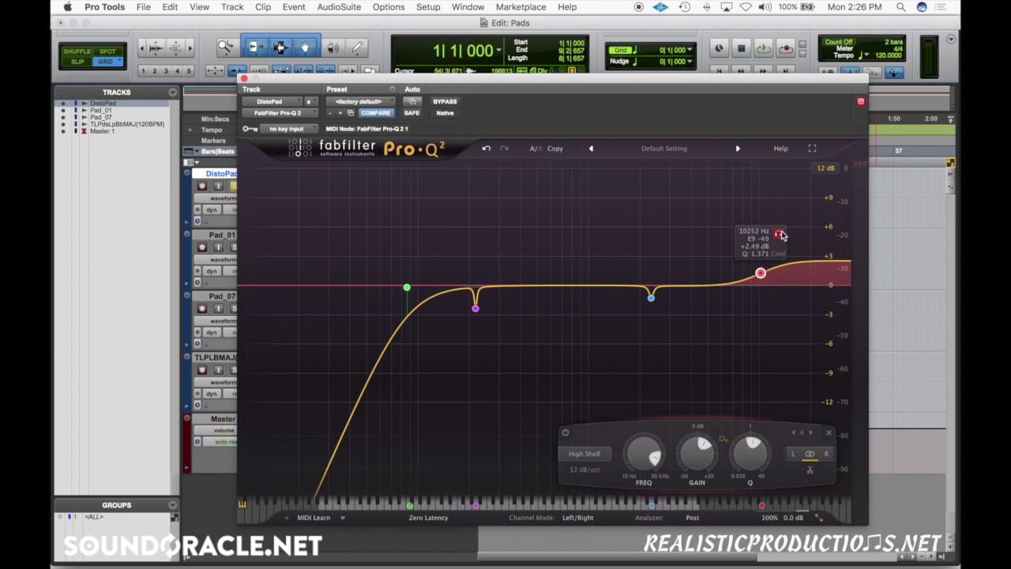
Play DistoPad, lower the high shelf's frequency to about 8043 Hz, and listen to the result
key(space)
drag(779, 234, 763, 239)
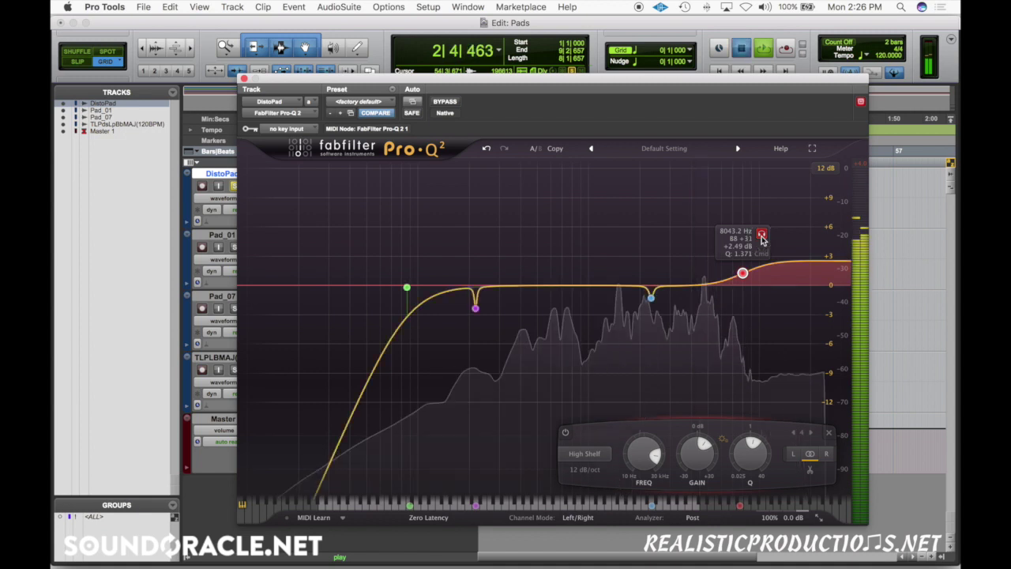
key(space)
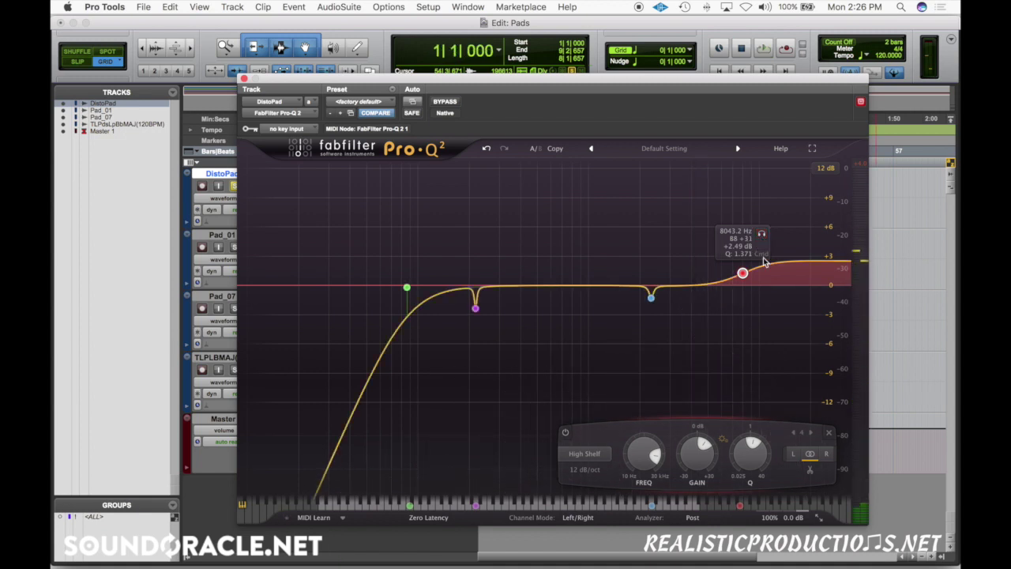
key(space)
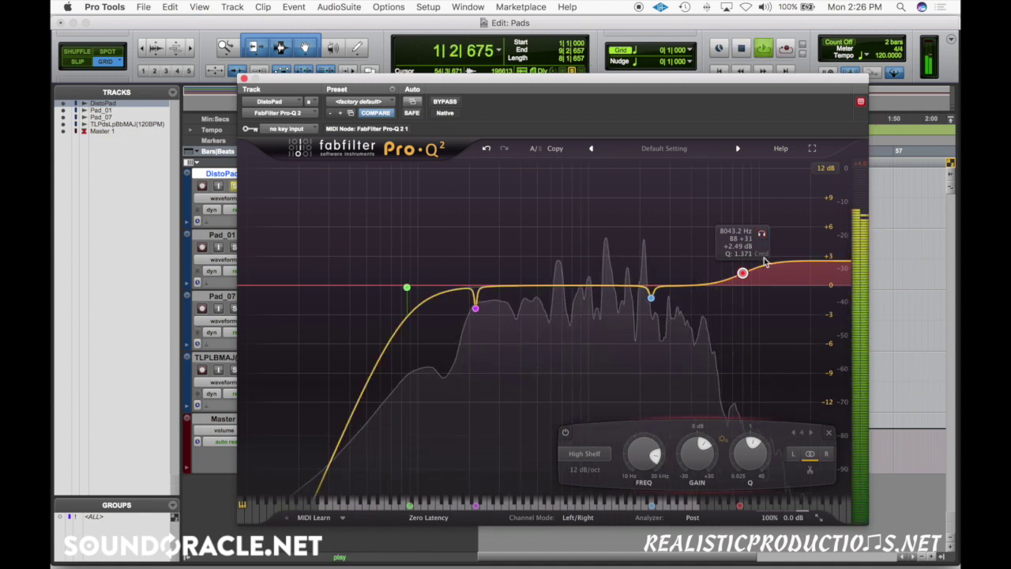
Play Pad_01 soloed and add a low cut at about 58 Hz with a Q of about 1.1 in its Pro-Q 2
click(244, 79)
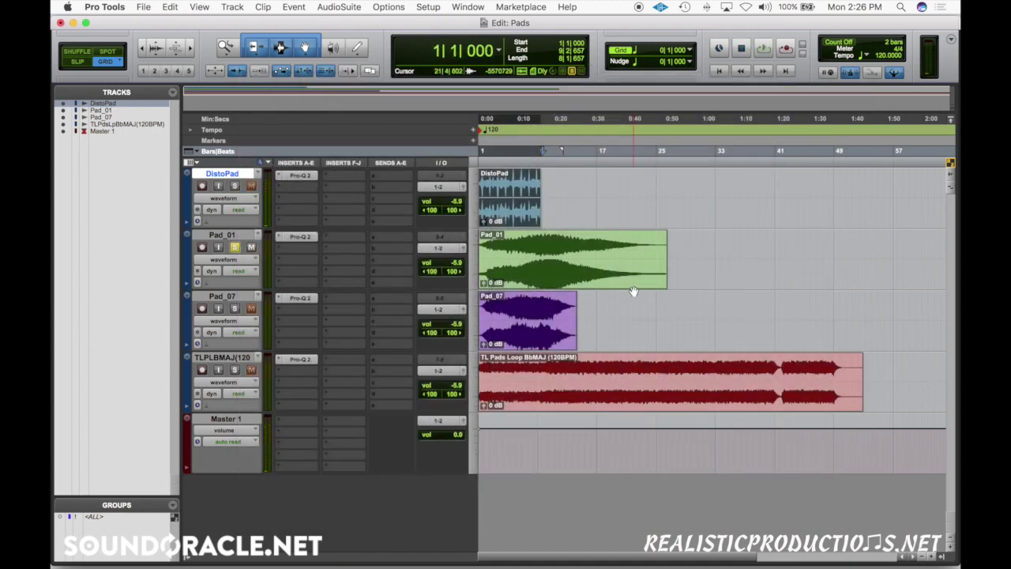
drag(636, 247, 448, 267)
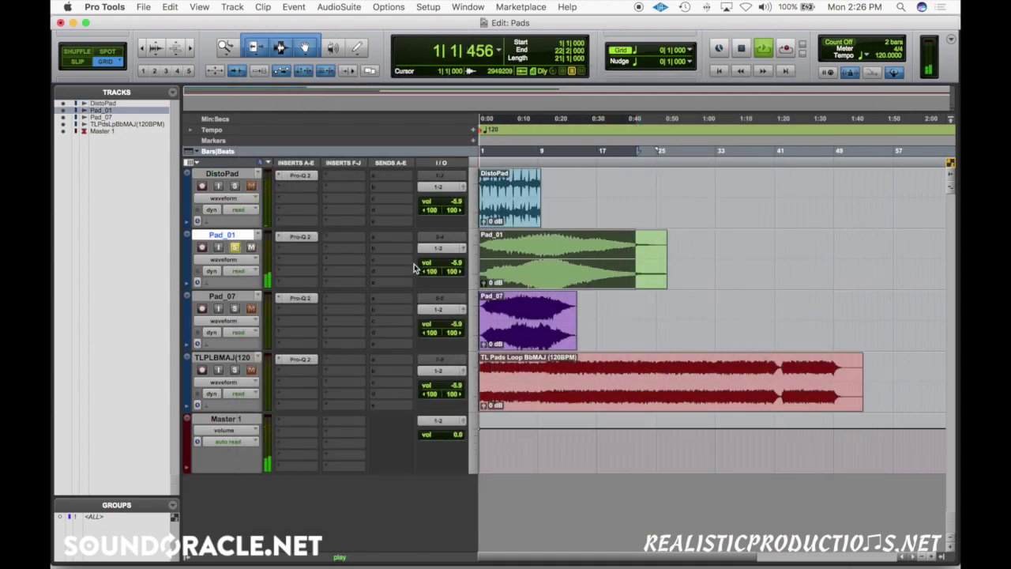
click(299, 236)
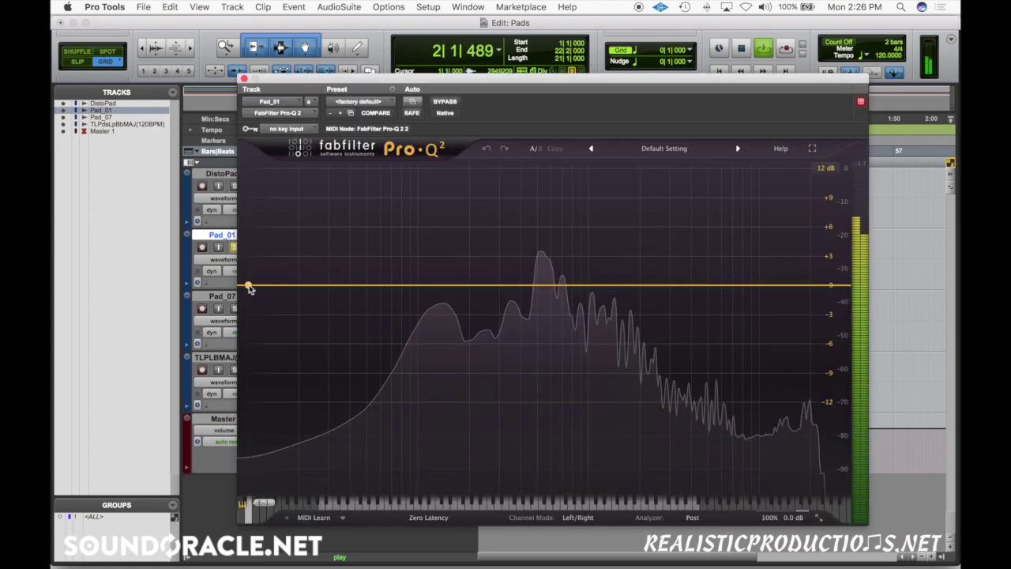
drag(248, 285, 376, 277)
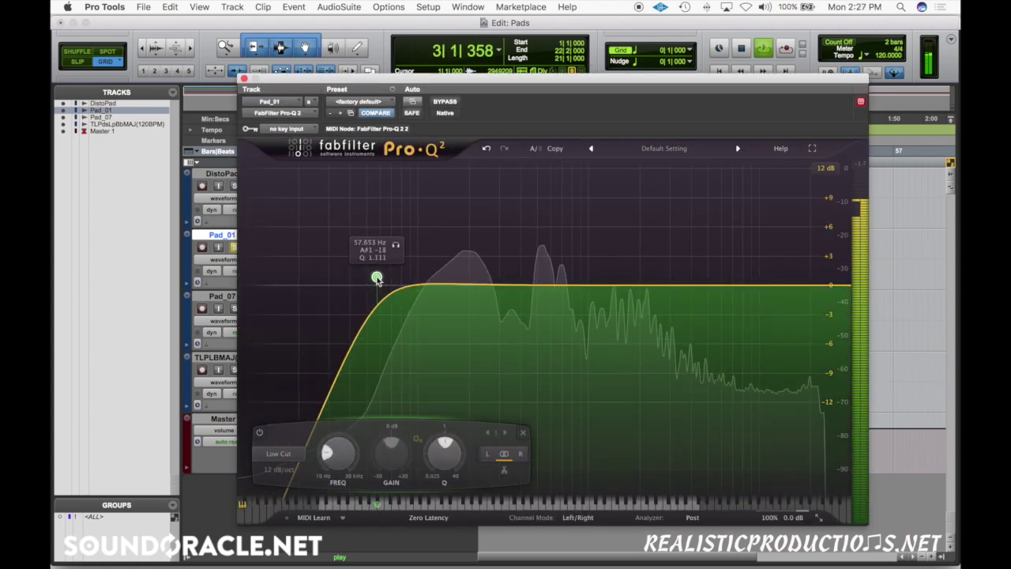
key(space)
Add a narrow bell boost of about +8.1 dB at 144.59 Hz, Q about 27.4, on Pad_01 and solo the band
drag(454, 288, 445, 206)
key(space)
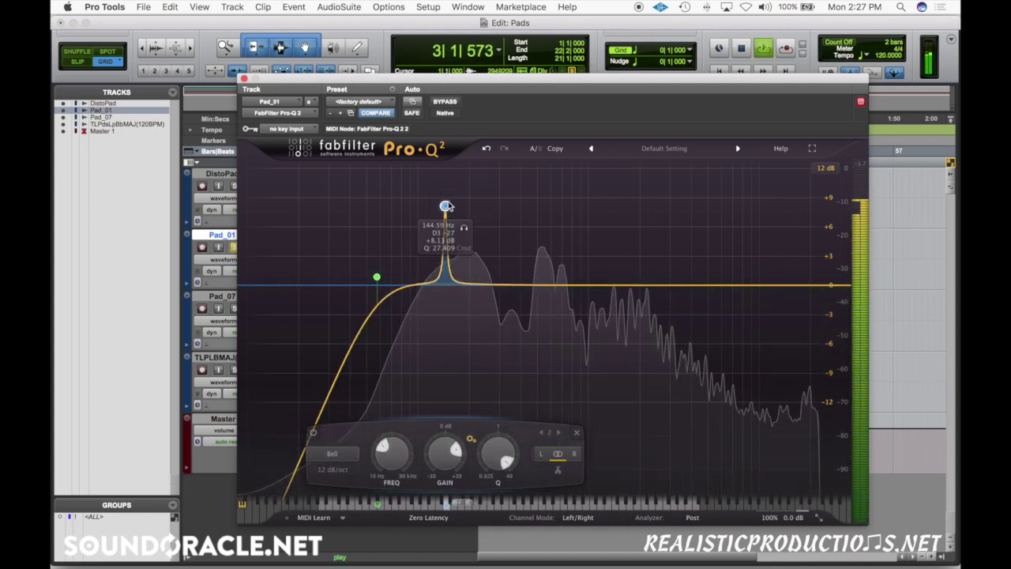
click(464, 229)
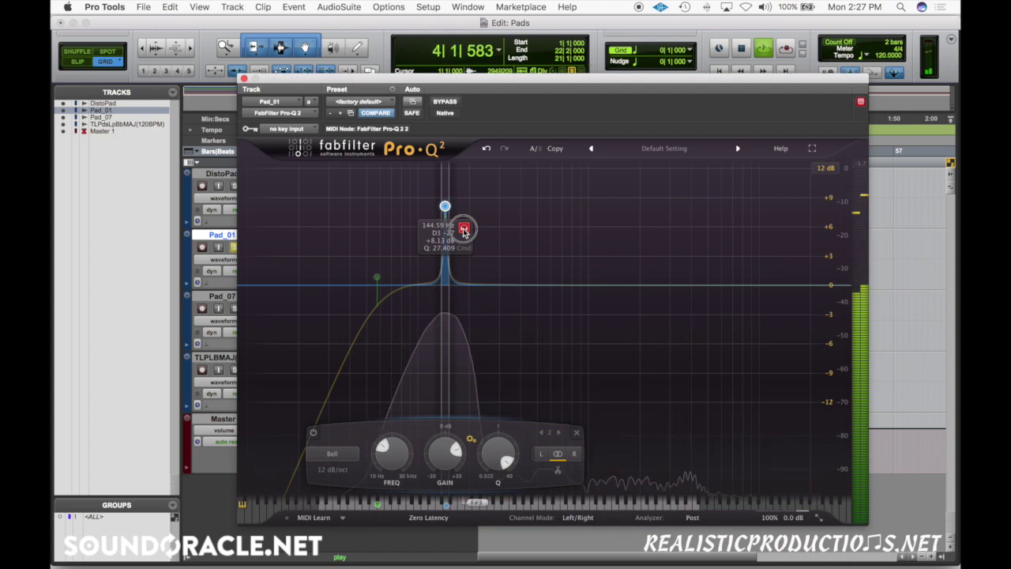
Set Pad_01's playback range to 2|2|000 through 5|3|000 and audition the 144.59 Hz band soloed again
key(space)
drag(522, 79, 507, 135)
click(489, 244)
key(space)
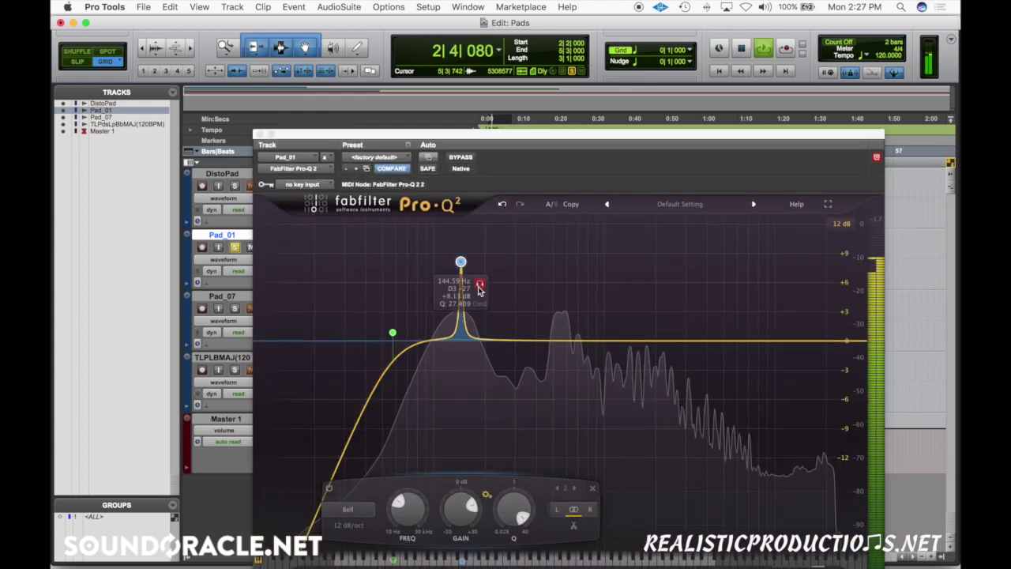
click(479, 286)
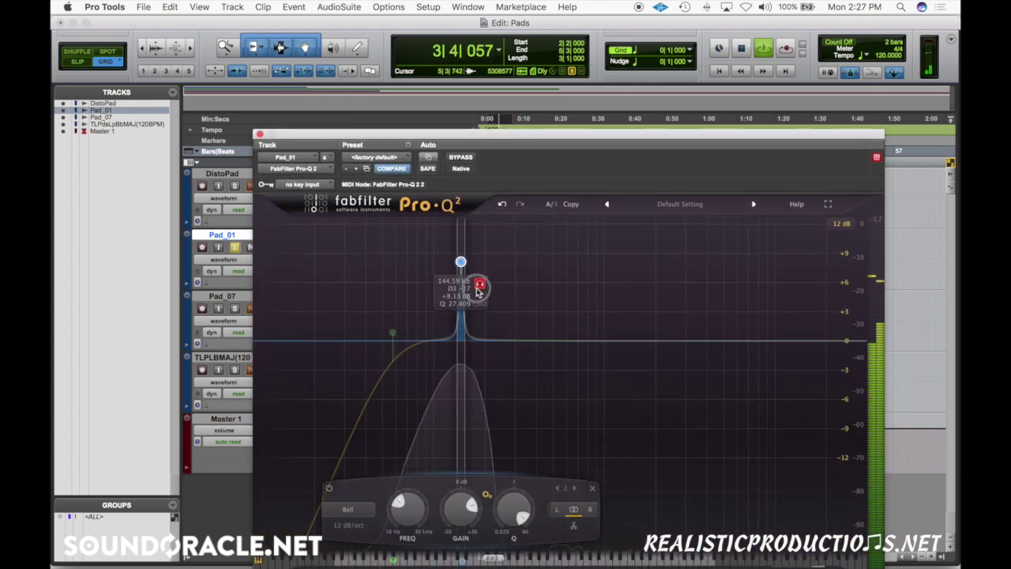
Retune Pad_01's narrow bell to 135.36 Hz, cut it by 3.30 dB with a Q of about 24.4, and play the result
drag(477, 290, 473, 292)
scroll(457, 512, down, 10)
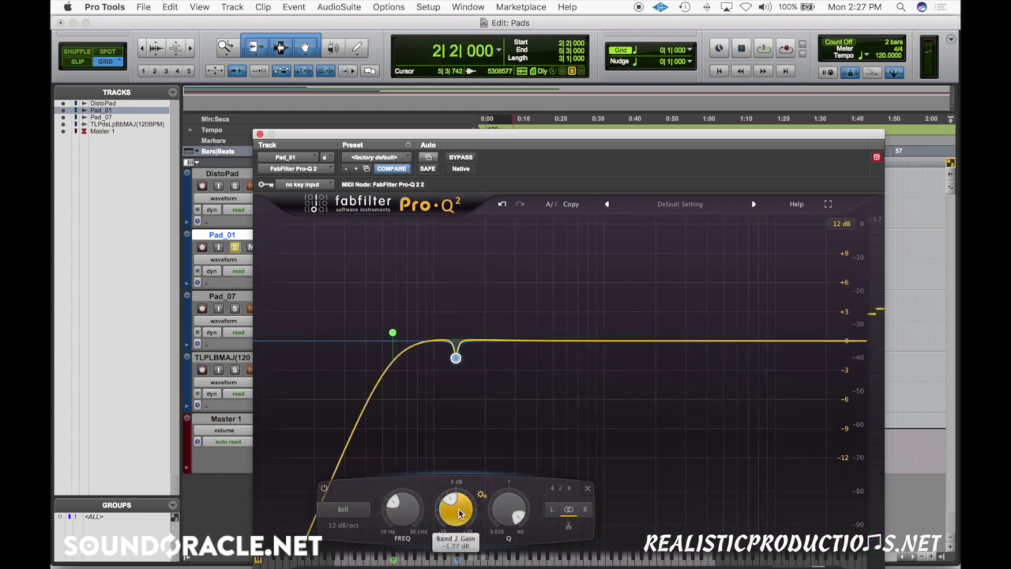
key(space)
scroll(458, 517, down, 1)
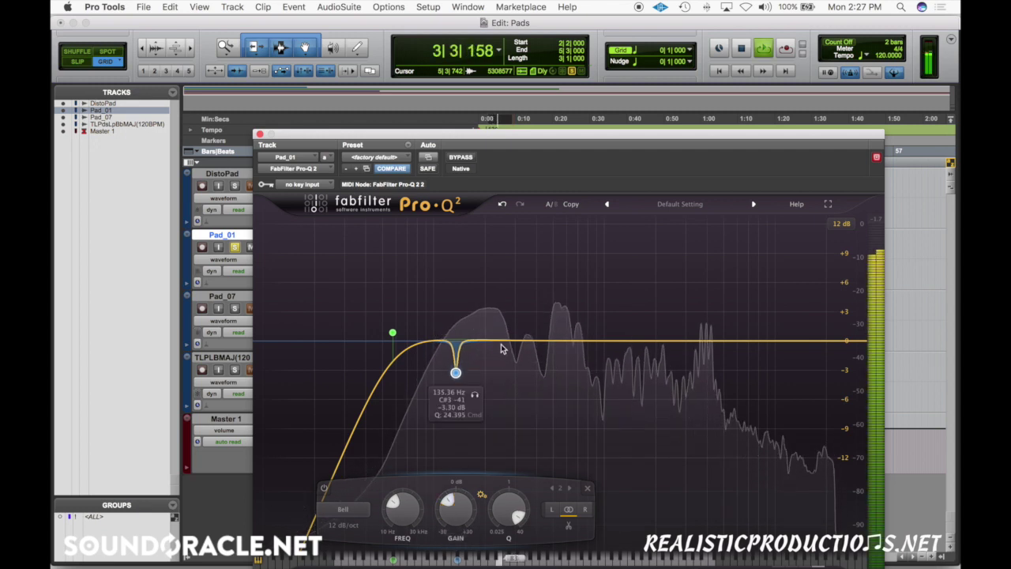
key(space)
Add a narrow bell with a Q of 40 on Pad_01, tune it soloed to 223 Hz, and cut it by about 3 dB
double_click(499, 294)
scroll(499, 294, up, 10)
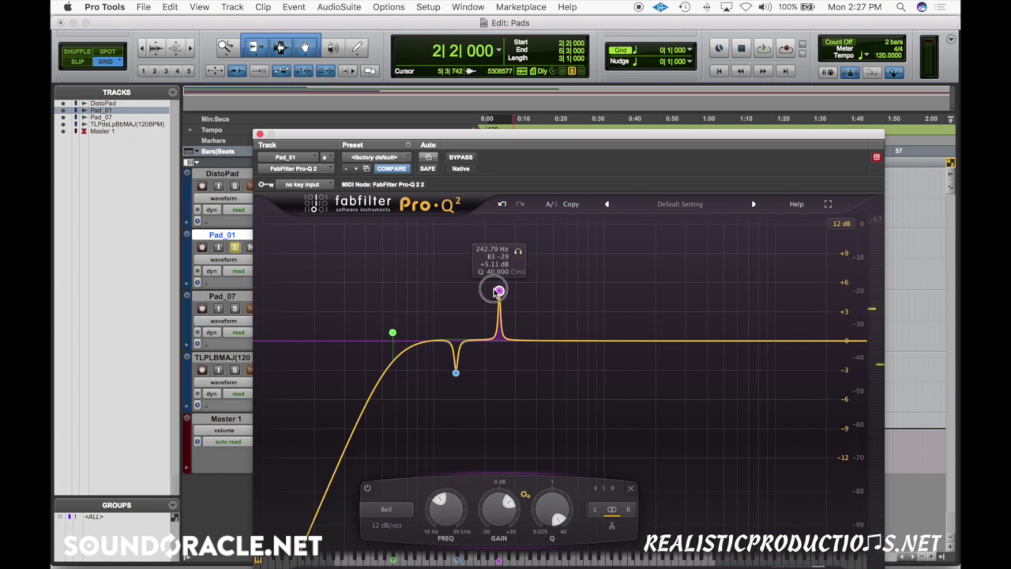
drag(495, 293, 483, 287)
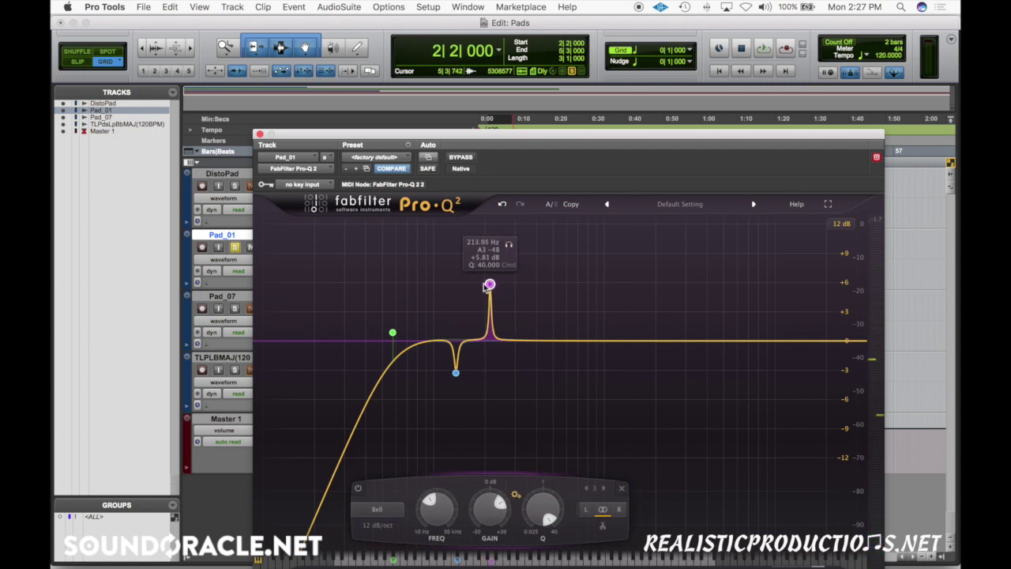
key(space)
click(509, 245)
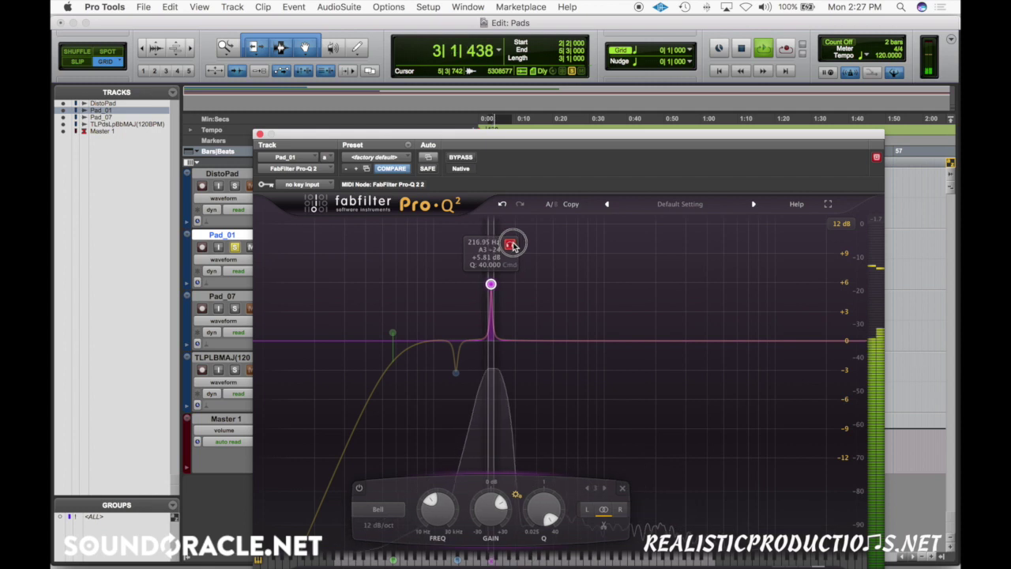
drag(512, 246, 514, 246)
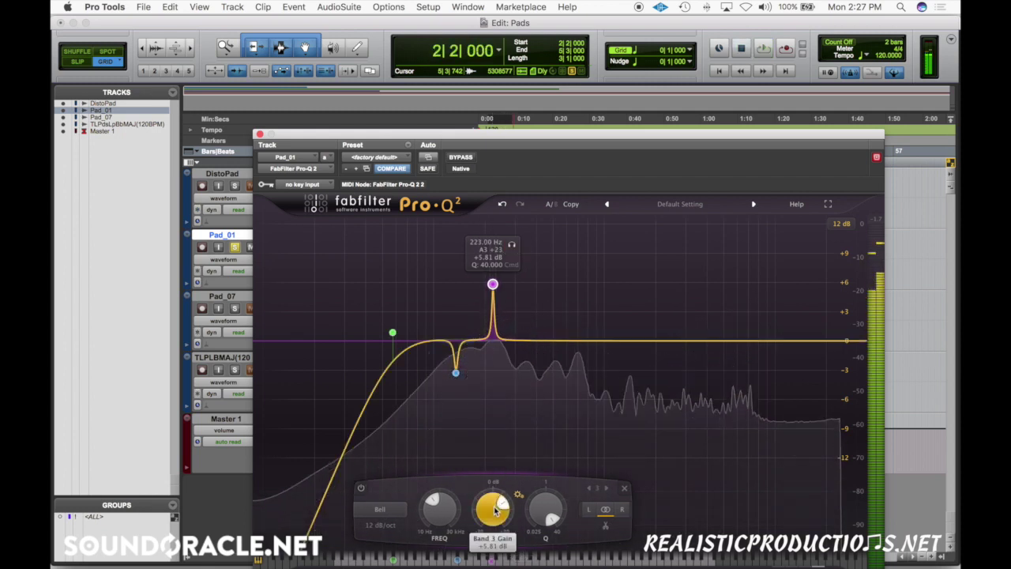
drag(492, 501, 496, 512)
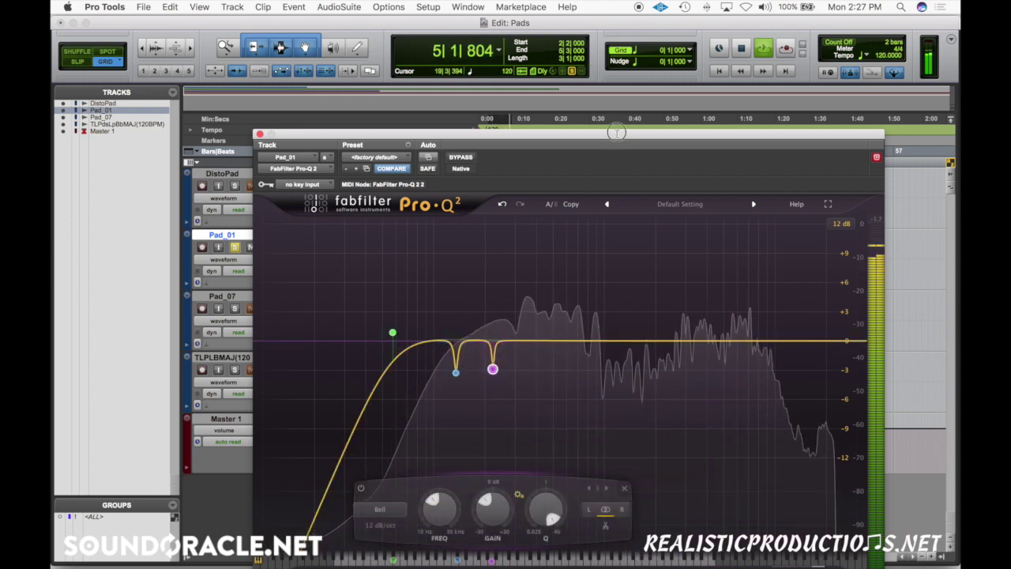
Add a bell at about 587 Hz with a Q of 3.431 on Pad_01 and cut it by about 1.5 dB
drag(580, 134, 553, 48)
drag(548, 255, 536, 148)
scroll(530, 149, up, 3)
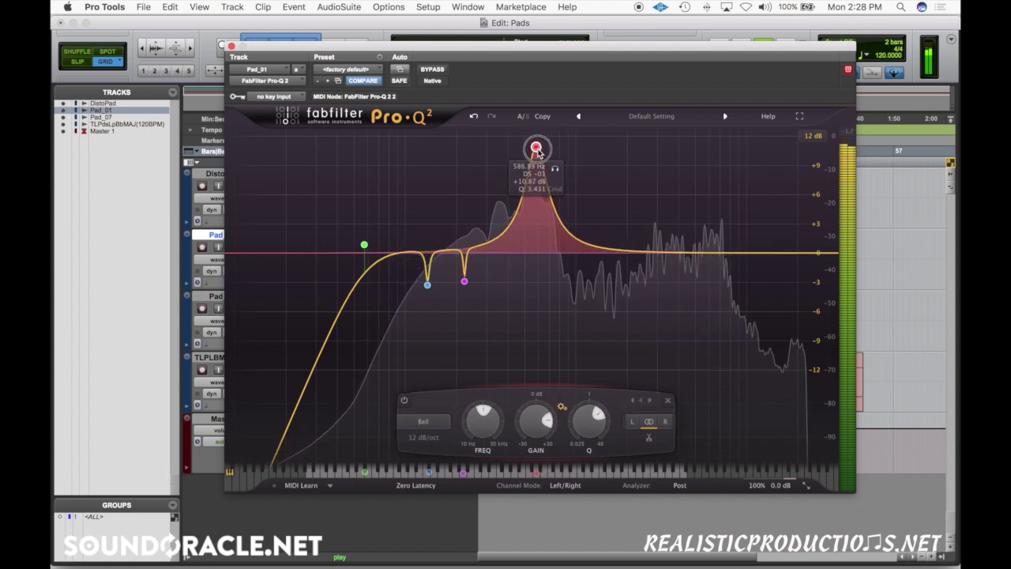
drag(547, 417, 538, 425)
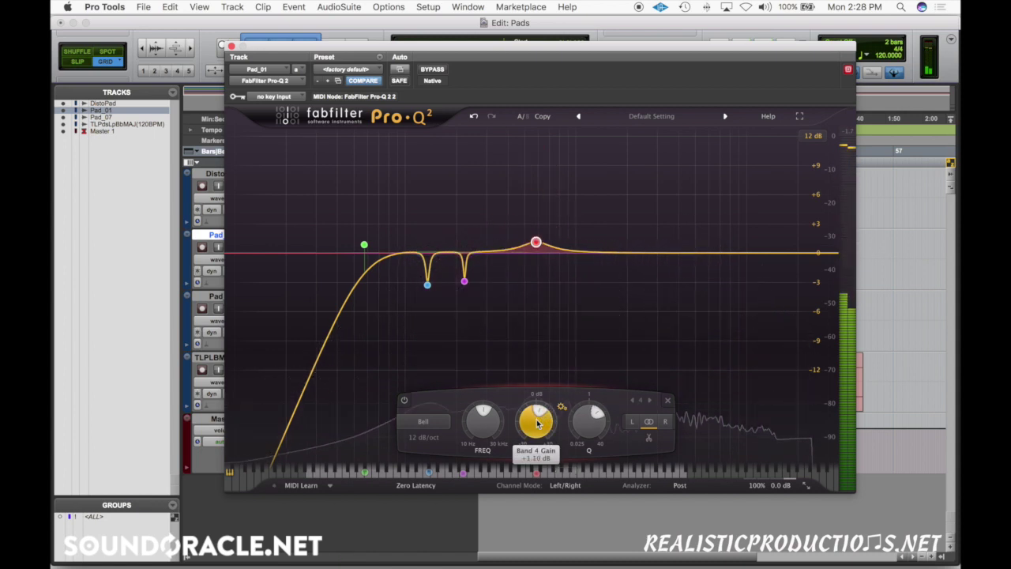
key(space)
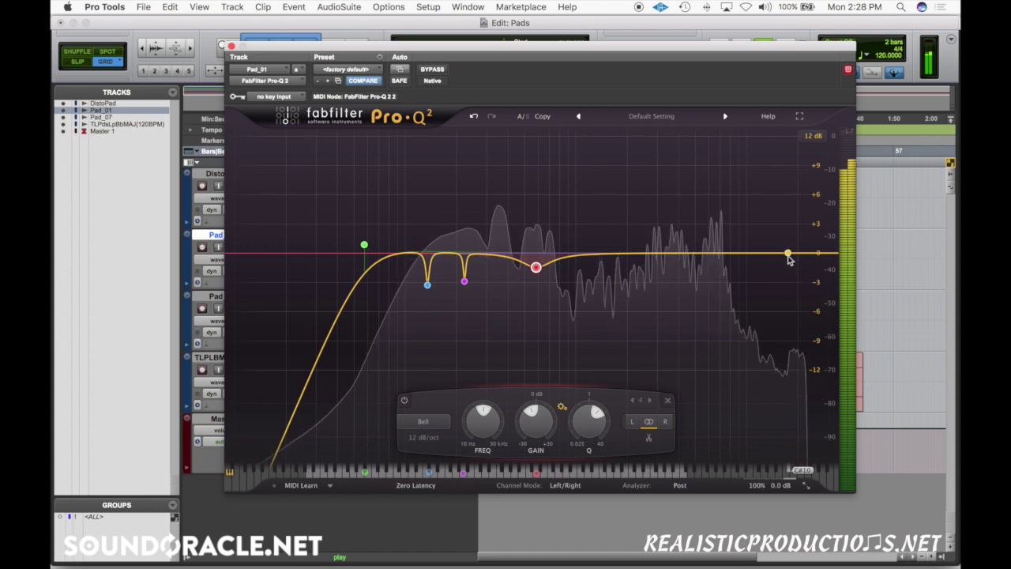
Add a narrow bell at 6568.7 Hz with a Q of 40, shift it lower while soloed, and cut it by about 1.6 dB
drag(729, 254, 716, 192)
scroll(716, 192, up, 10)
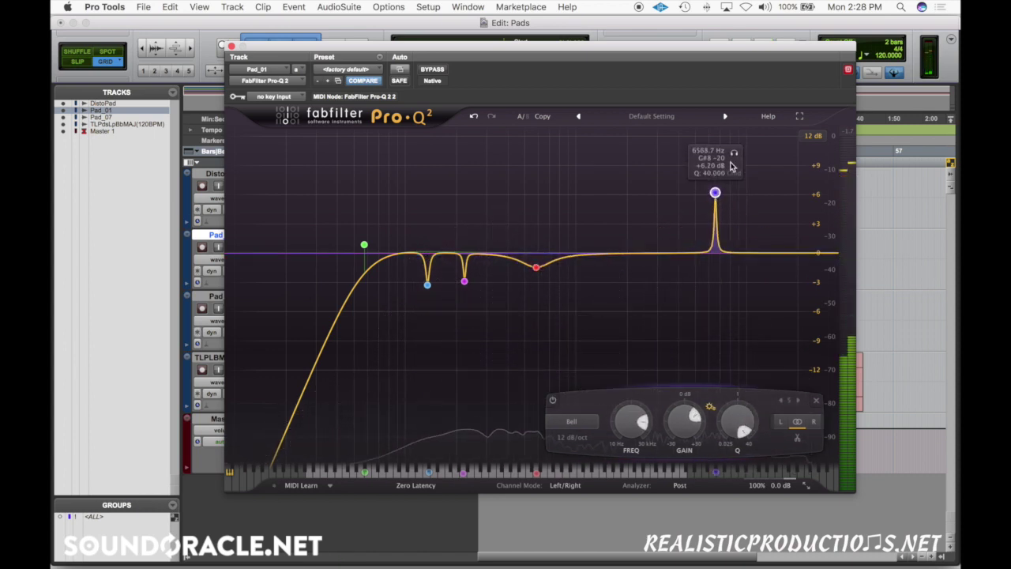
key(space)
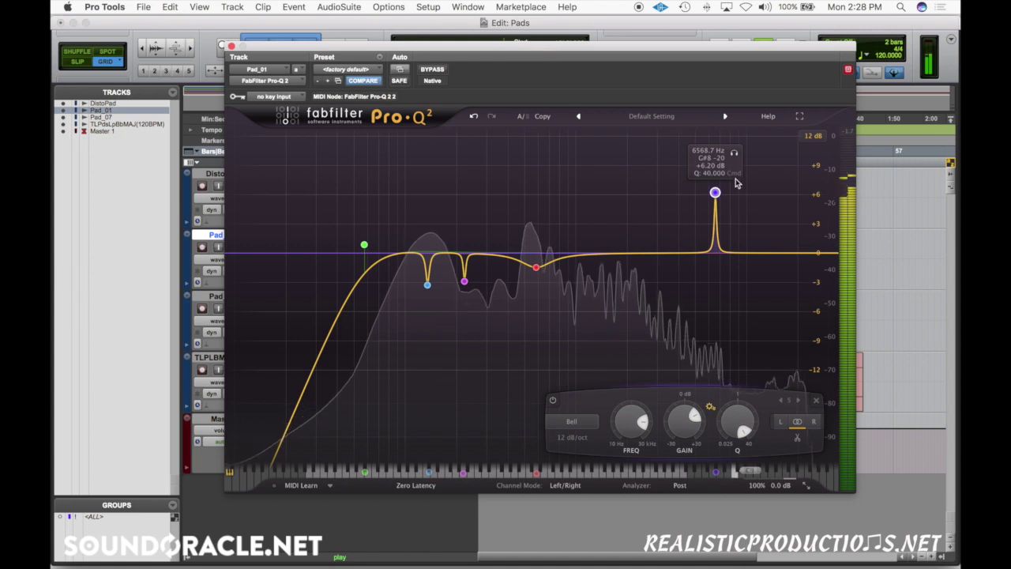
drag(734, 155, 698, 170)
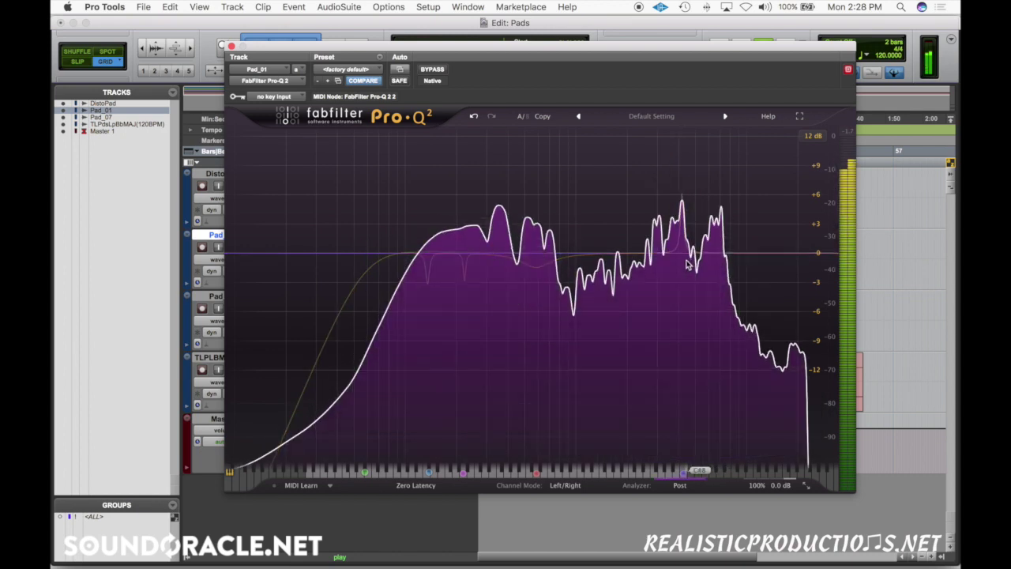
Add a high shelf on Pad_01 at 8576.3 Hz with +2.27 dB gain, audition it soloed, and close the equalizer
drag(780, 253, 766, 245)
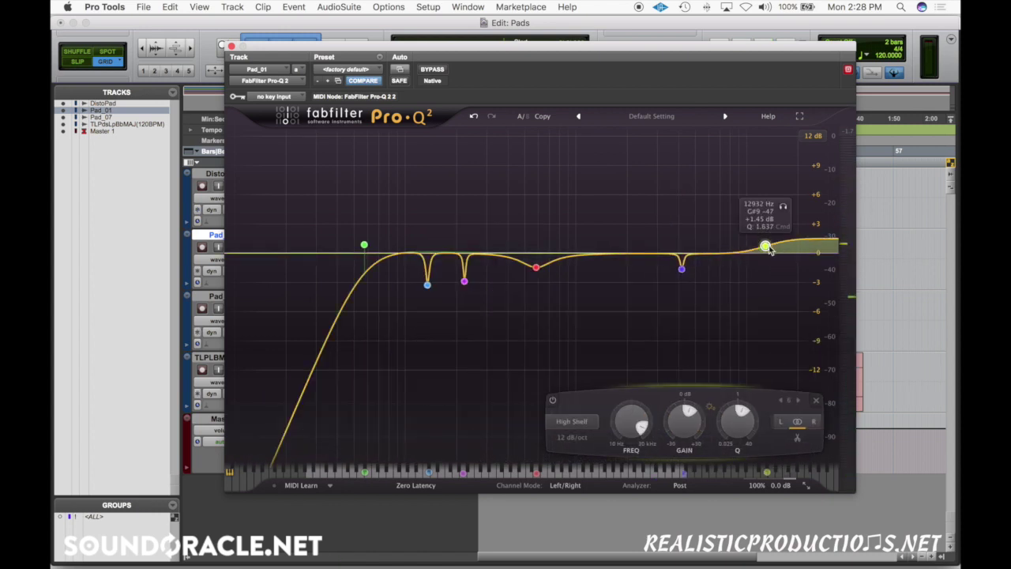
drag(783, 213, 735, 242)
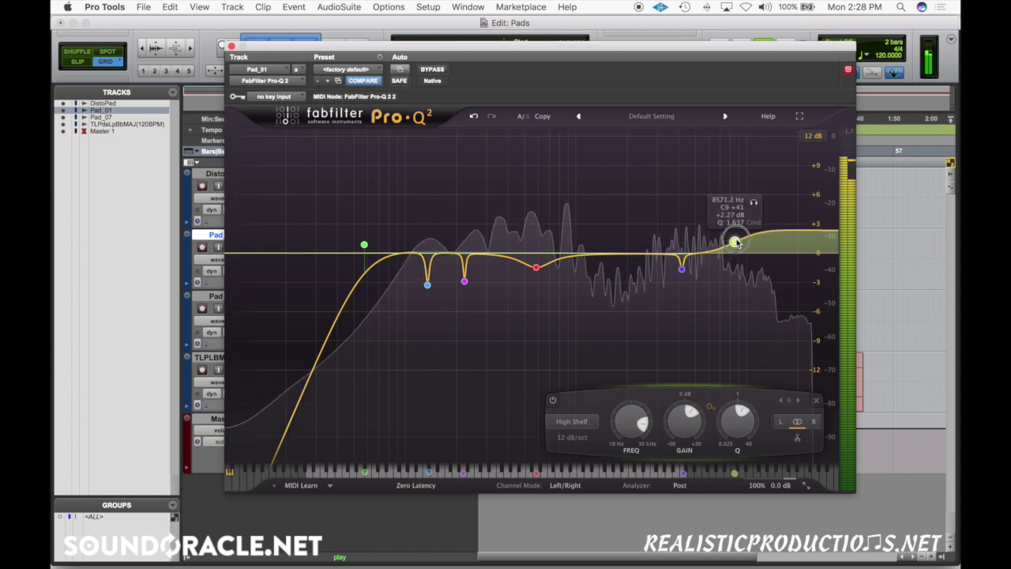
click(754, 205)
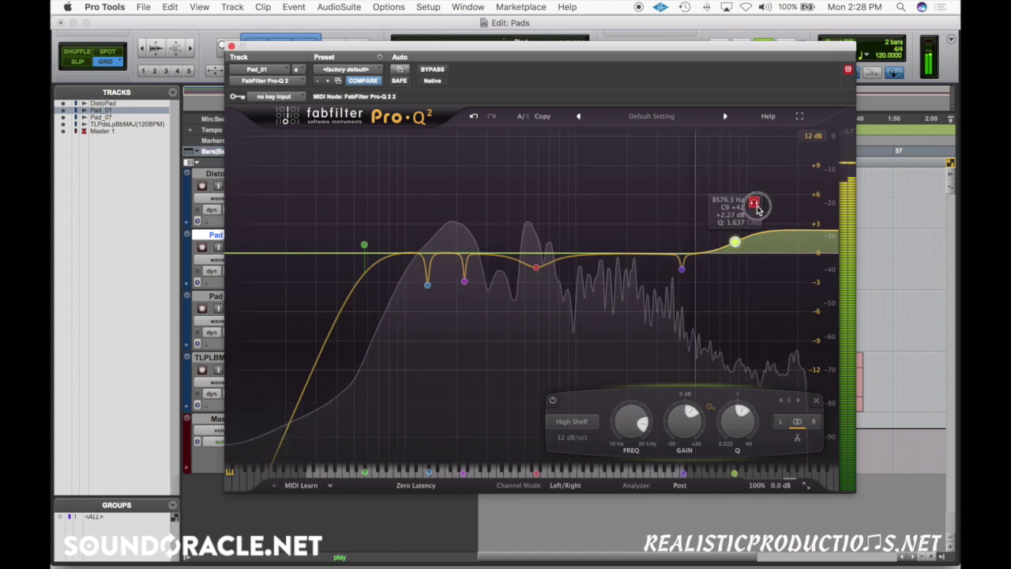
key(space)
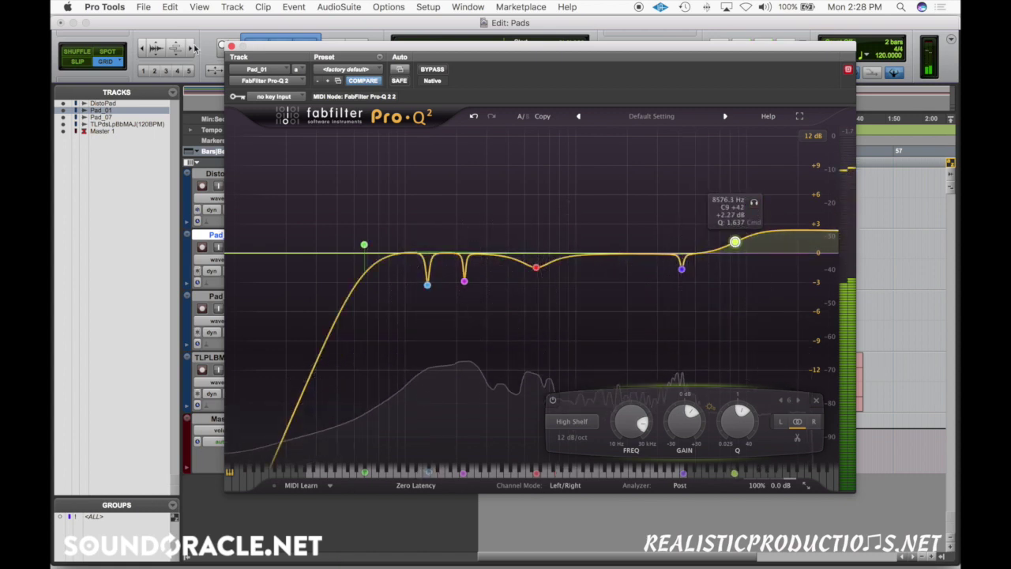
click(230, 45)
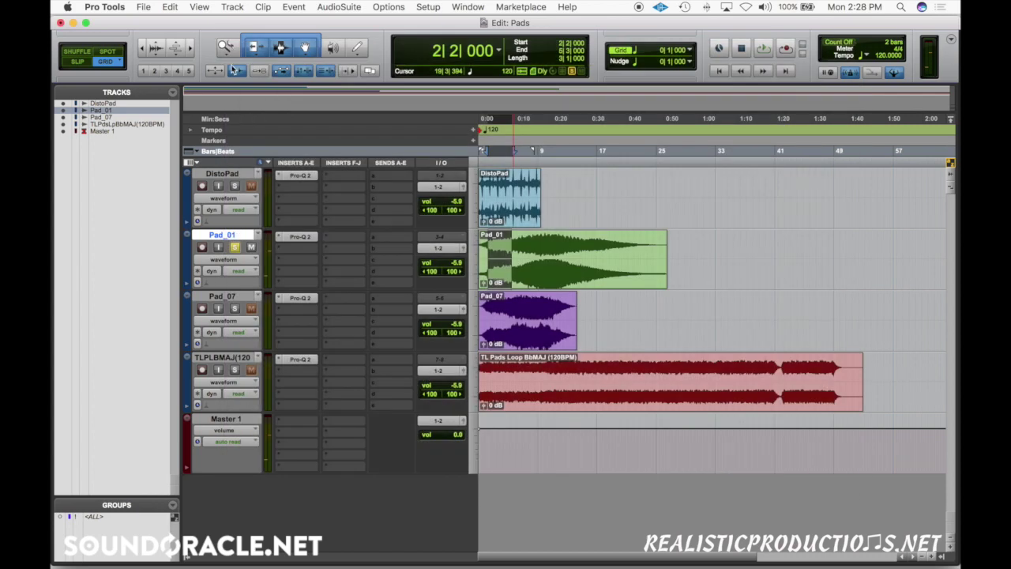
Solo the Pad_07 track and insert FabFilter Pro-MB after its Pro-Q 2
click(233, 308)
click(540, 334)
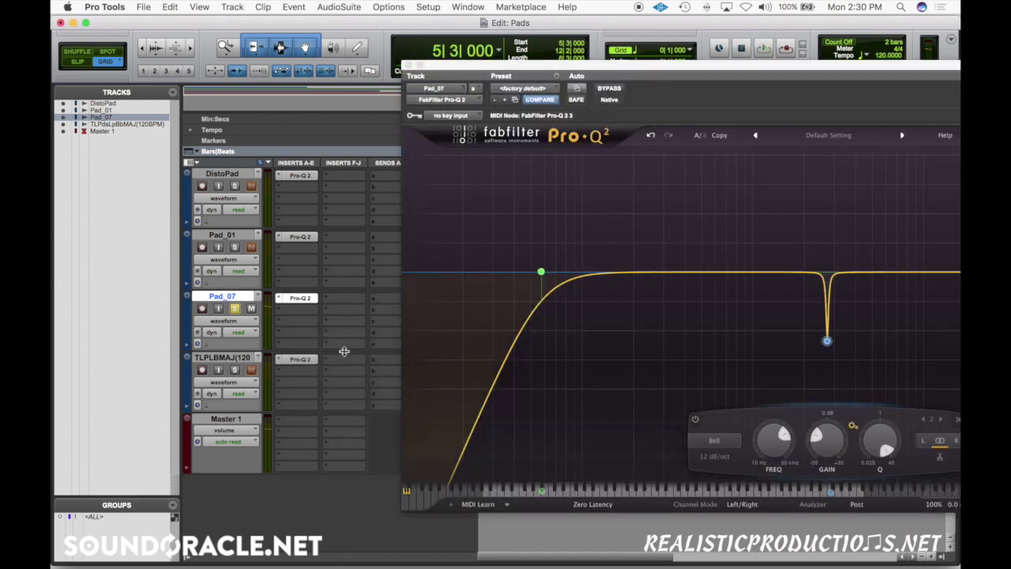
click(298, 315)
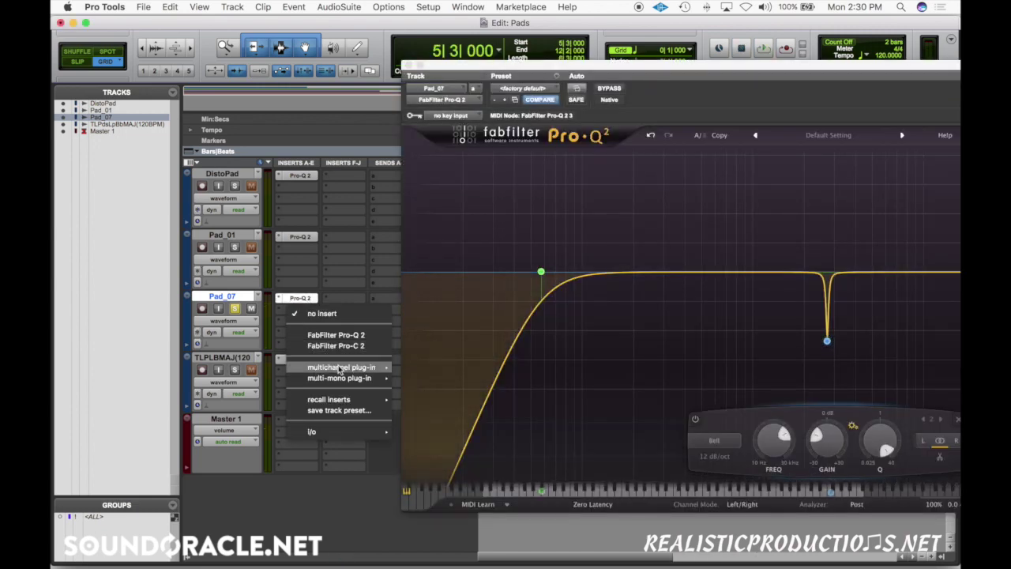
mouse_move(340, 369)
click(448, 28)
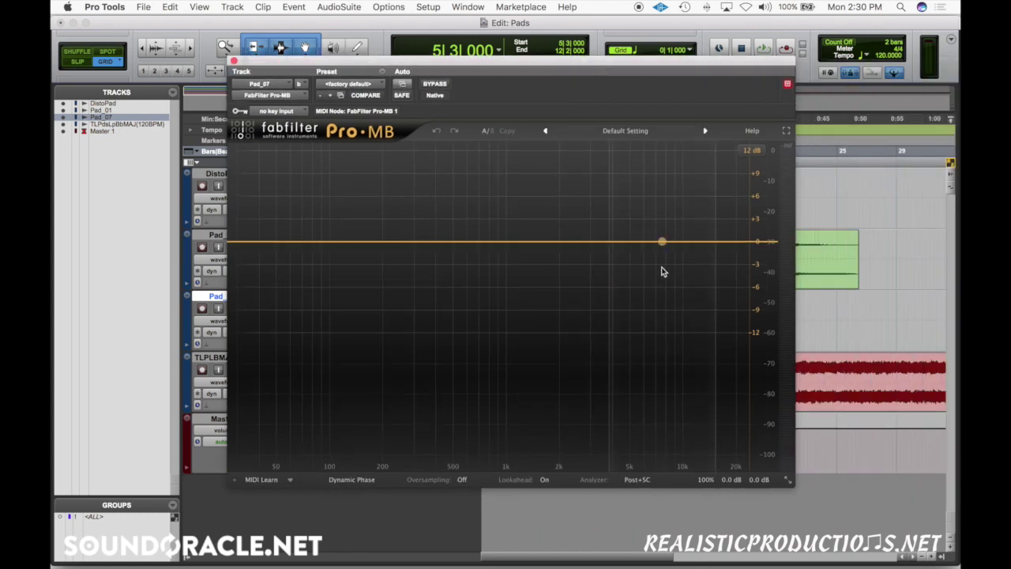
Add a compression band near 2490 Hz in Pad_07's Pro-MB, raise its lower crossover, and lower its threshold during playback
click(576, 244)
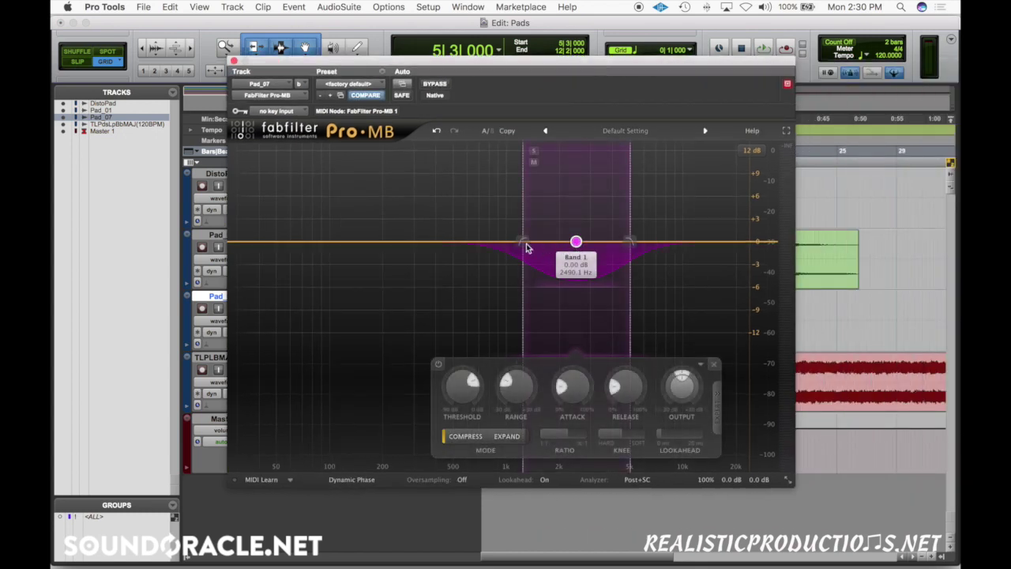
drag(526, 243, 583, 241)
key(space)
key(space)
key(space)
drag(471, 384, 472, 393)
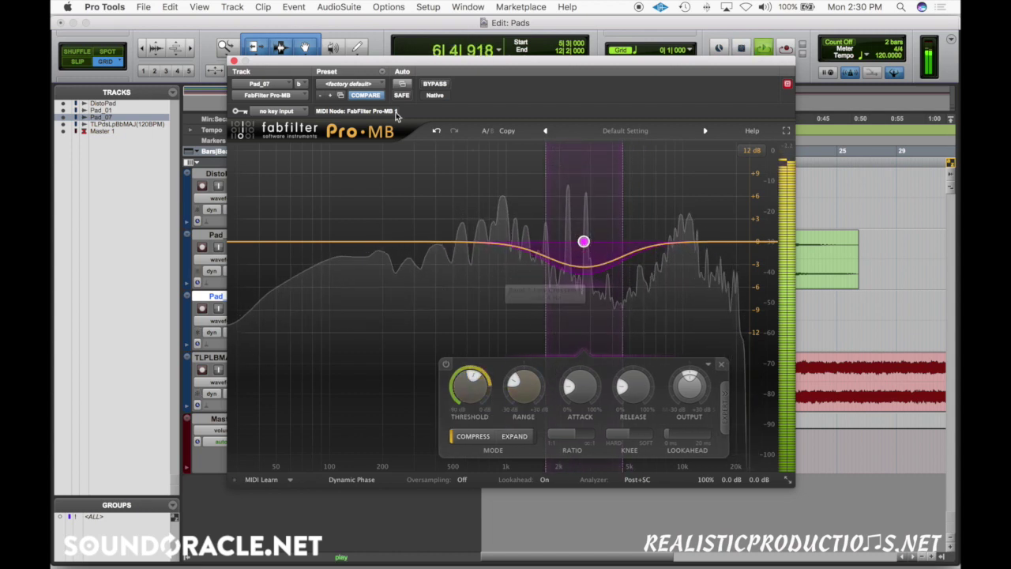
click(234, 61)
key(space)
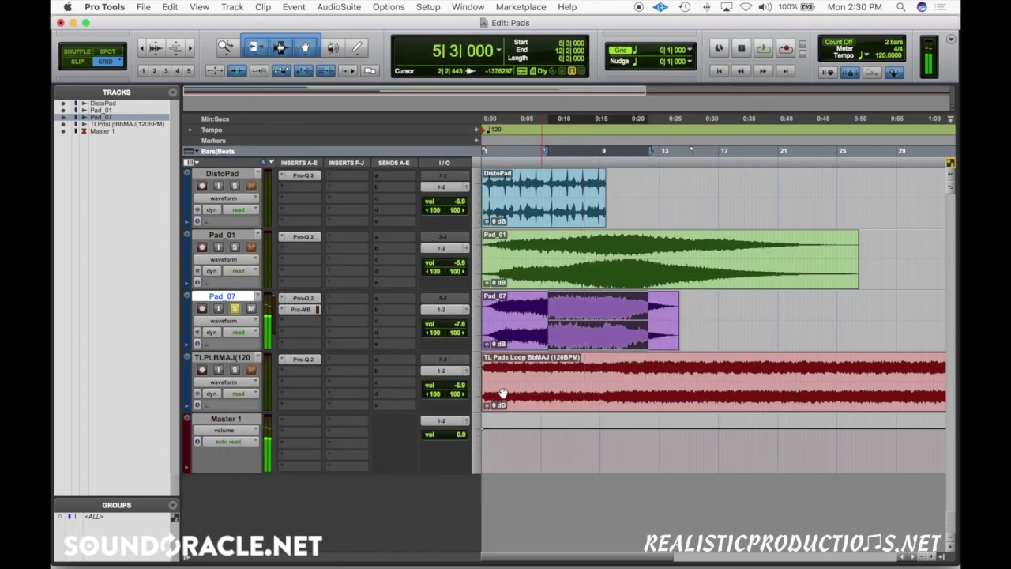
Add a narrow bell boost of +9.90 dB at 146.73 Hz, Q 40, in Pad_07's Pro-Q 2 and audition the band soloed
click(300, 298)
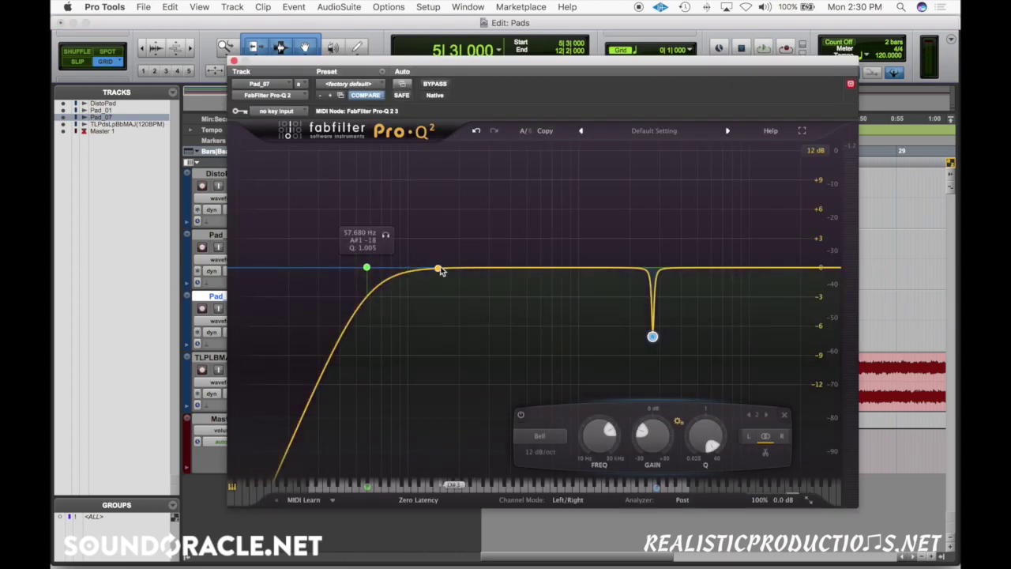
key(space)
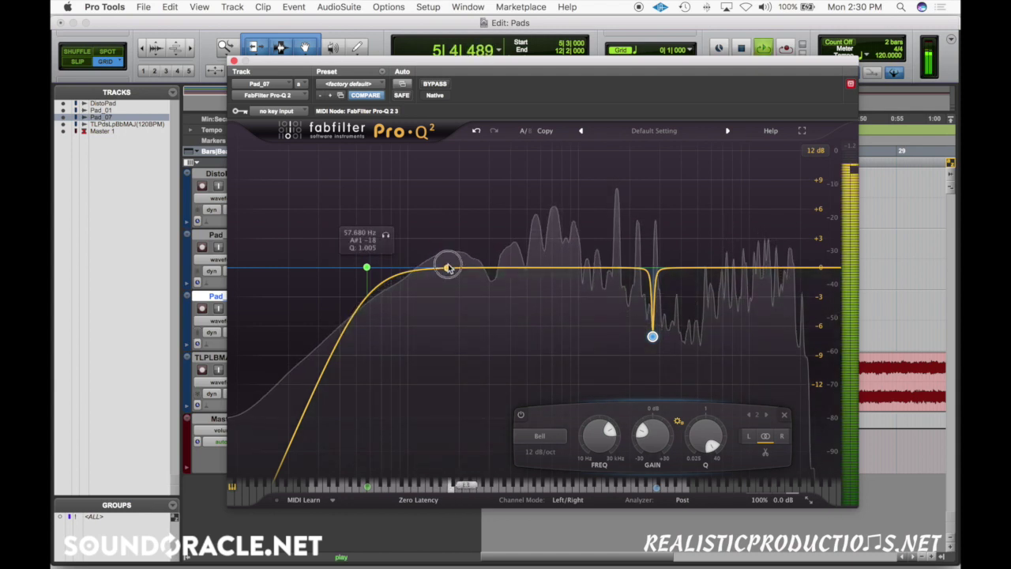
drag(448, 266, 440, 178)
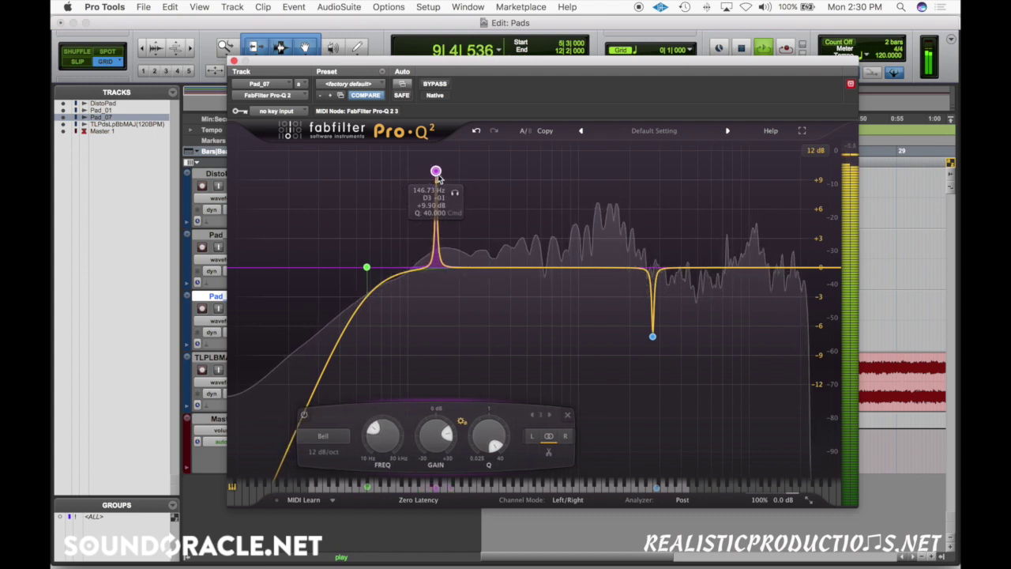
key(space)
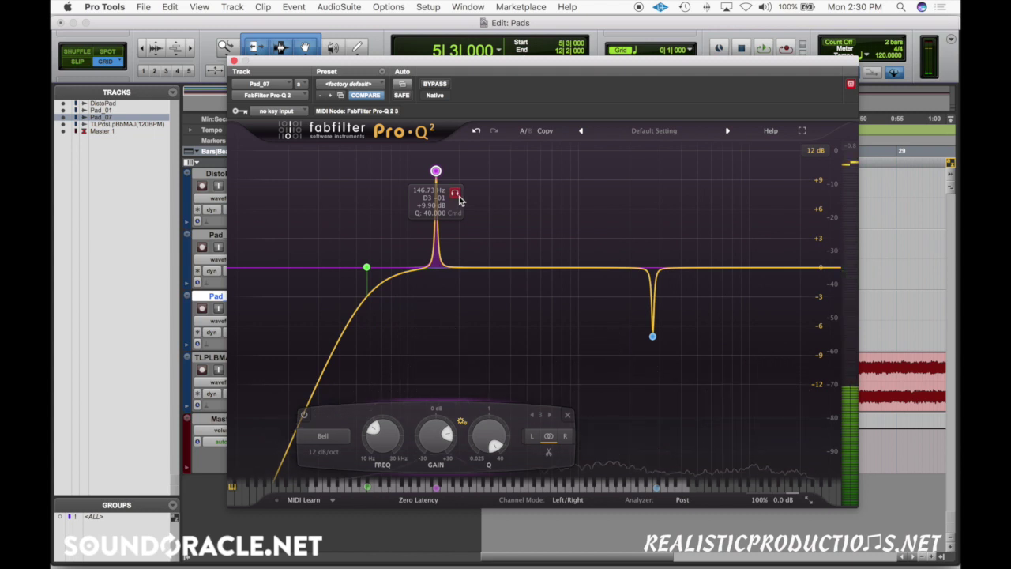
key(space)
click(456, 194)
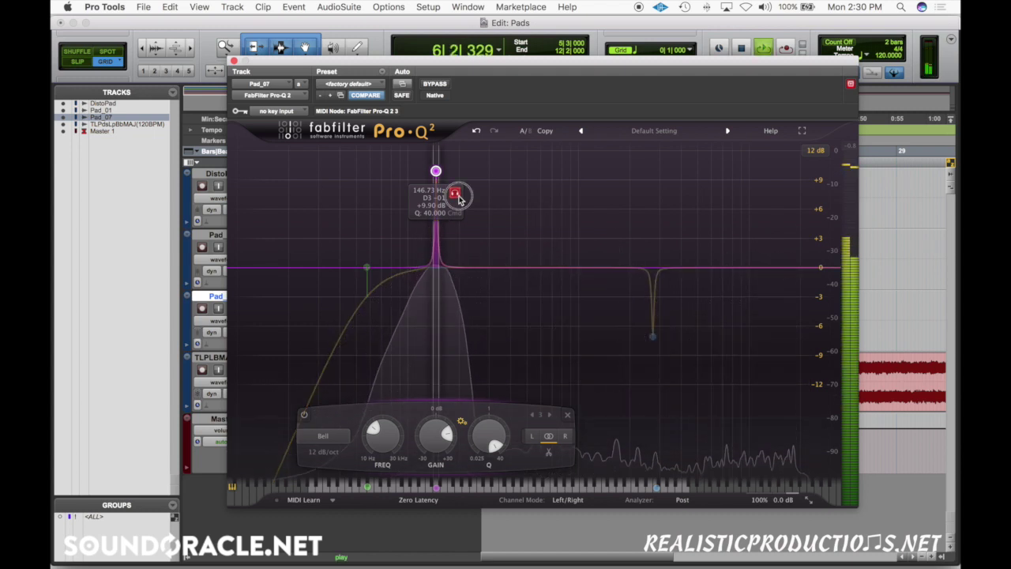
click(456, 194)
key(space)
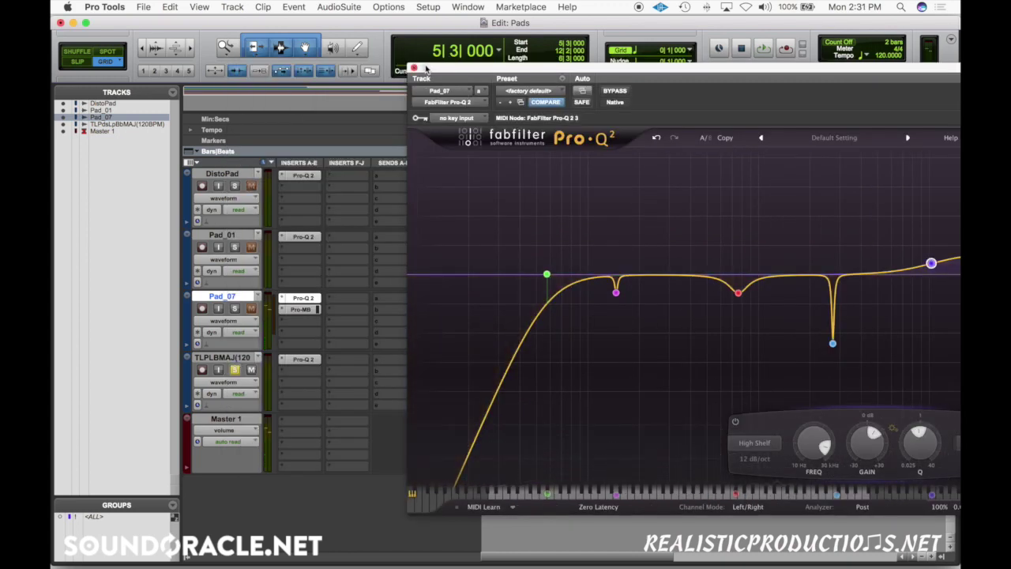
Set the playback range on the TL Pads Loop clip to 2|3|000 through 15|1|000 and play it with its track's Pro-Q 2 open
click(413, 68)
click(594, 408)
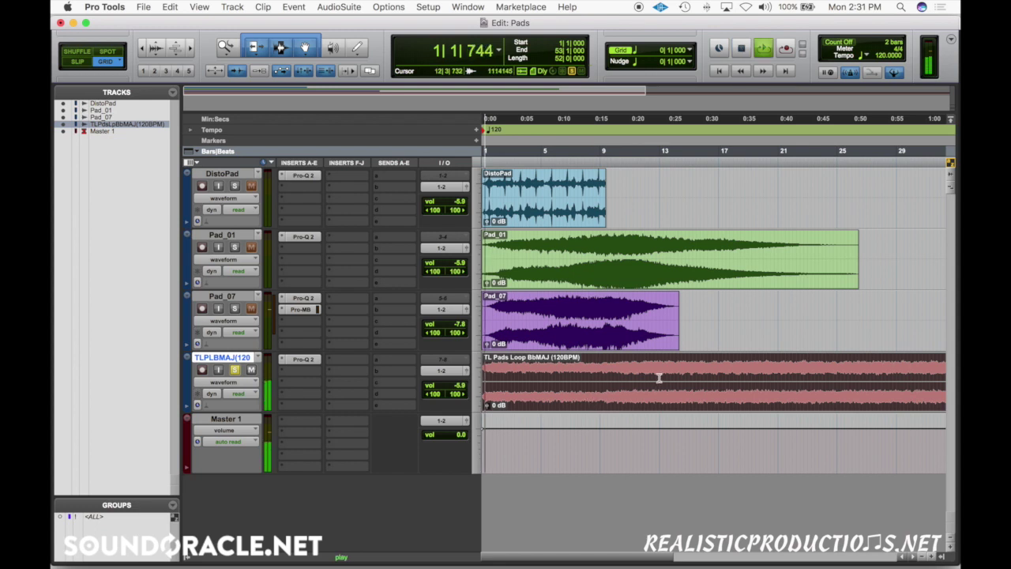
drag(691, 368, 502, 374)
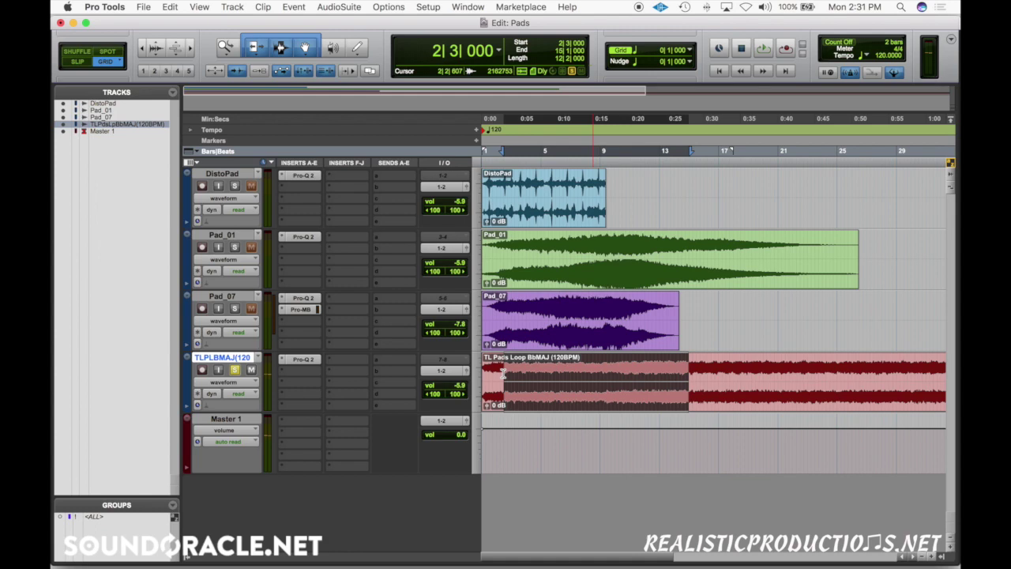
click(316, 360)
key(space)
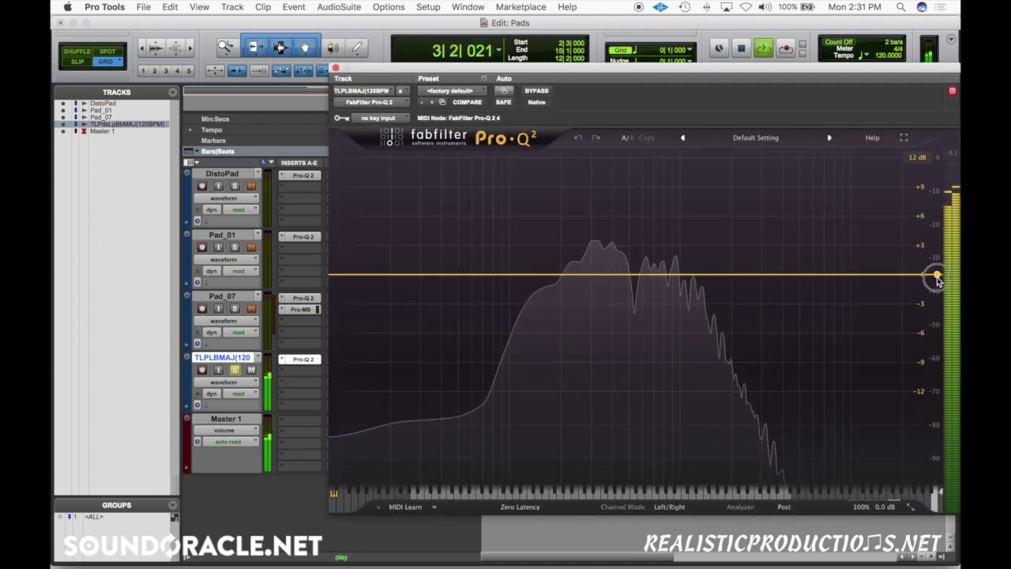
drag(937, 279, 453, 276)
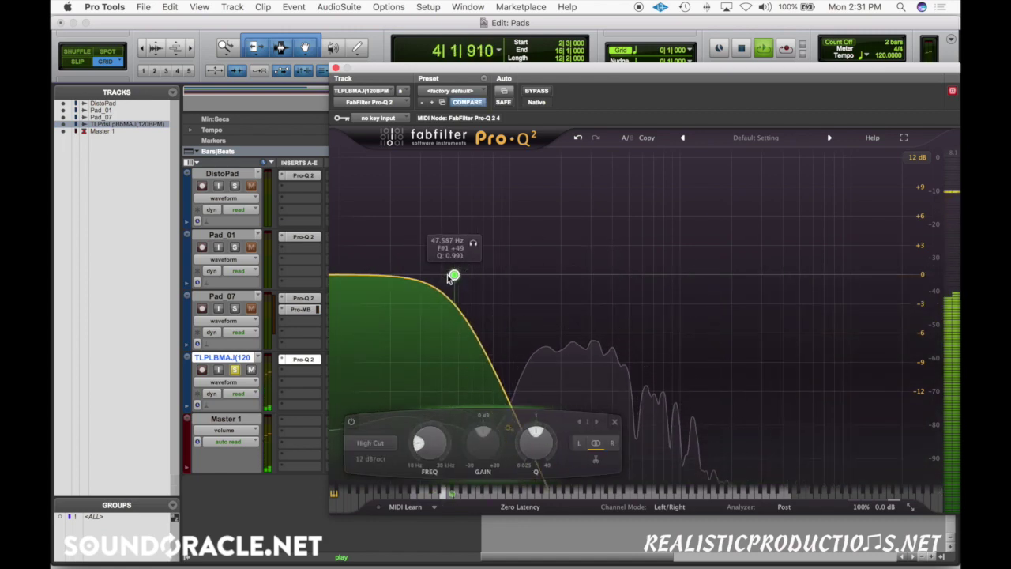
right_click(454, 276)
click(478, 350)
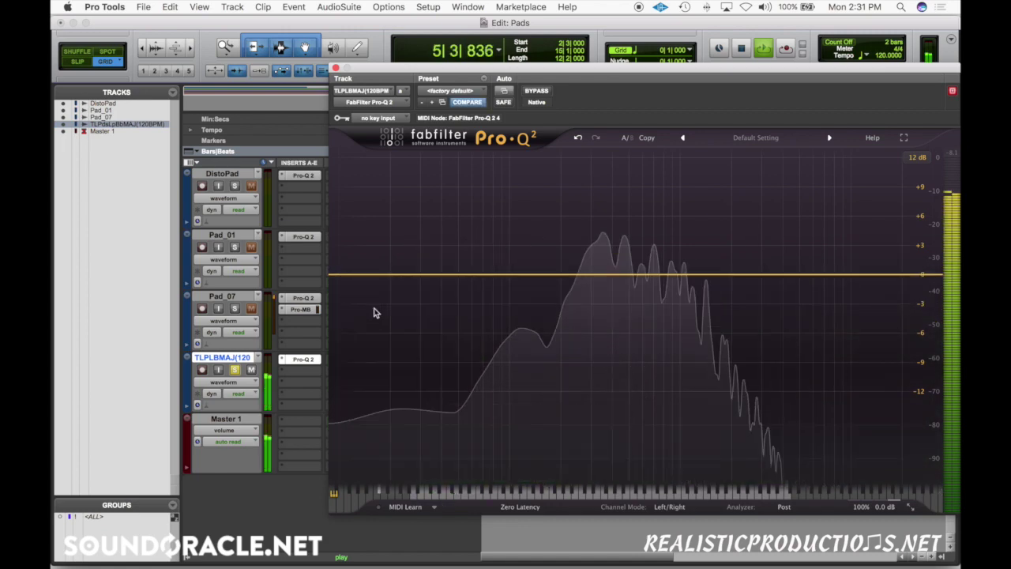
Add a low cut at 79.138 Hz, Q 0.940, to the pads loop's Pro-Q 2 and play it back
key(space)
drag(336, 271, 424, 282)
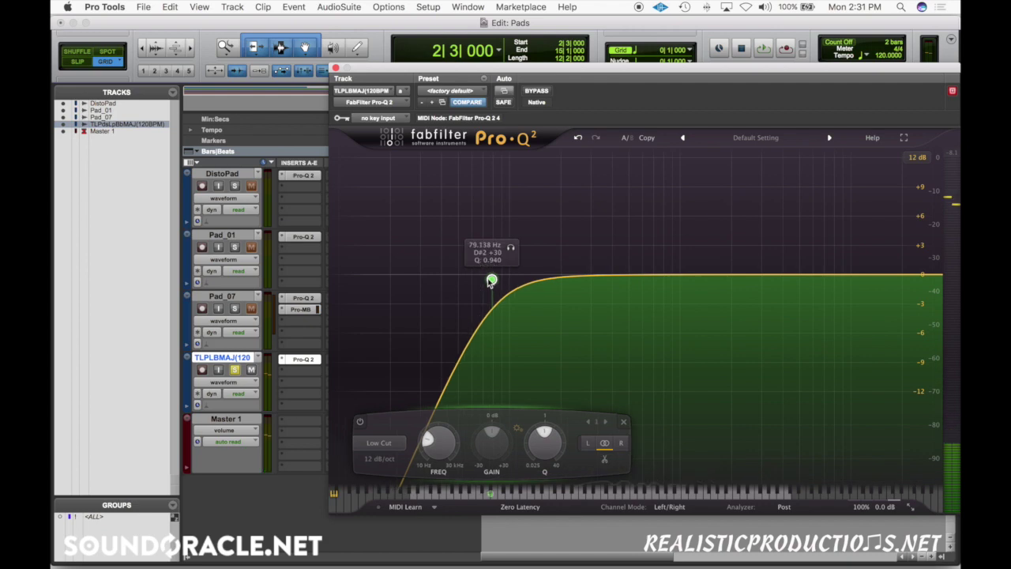
key(space)
drag(663, 71, 540, 71)
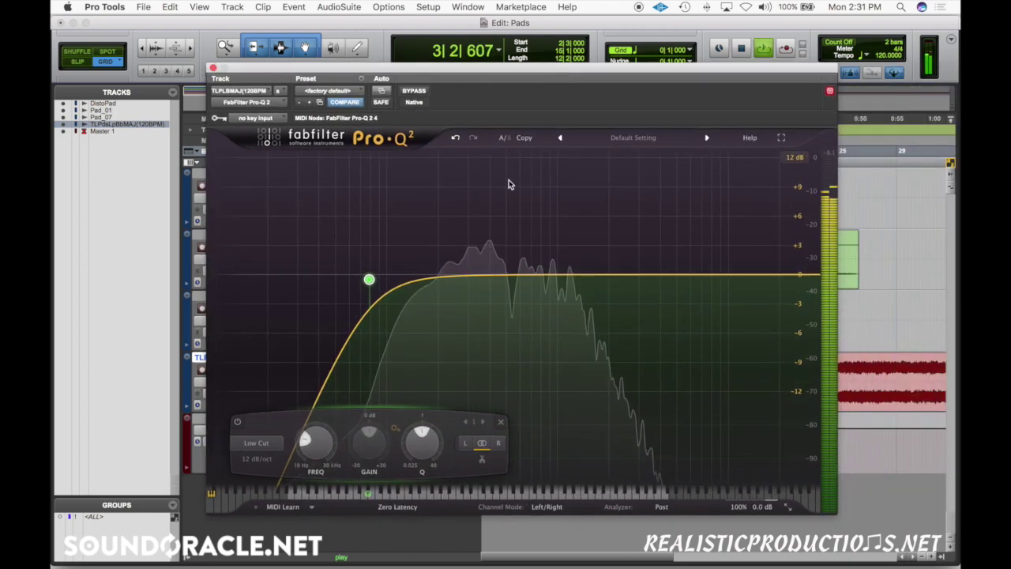
Add a narrow bell boost of +8.56 dB at 341.13 Hz, Q about 9, and play the loop through it
key(space)
drag(479, 277, 478, 171)
scroll(496, 181, up, 5)
key(space)
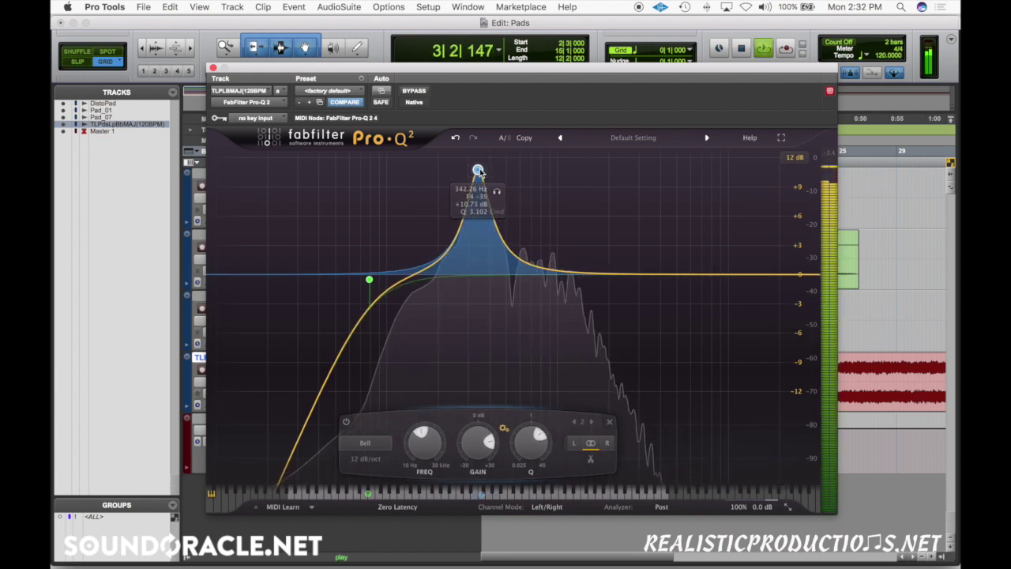
scroll(478, 171, up, 10)
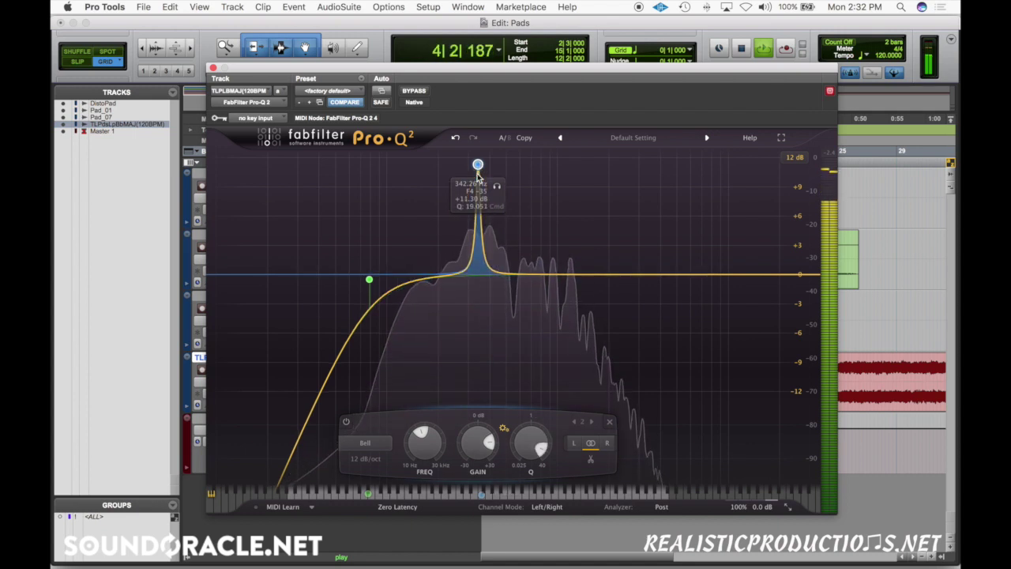
scroll(478, 173, down, 4)
drag(478, 176, 479, 197)
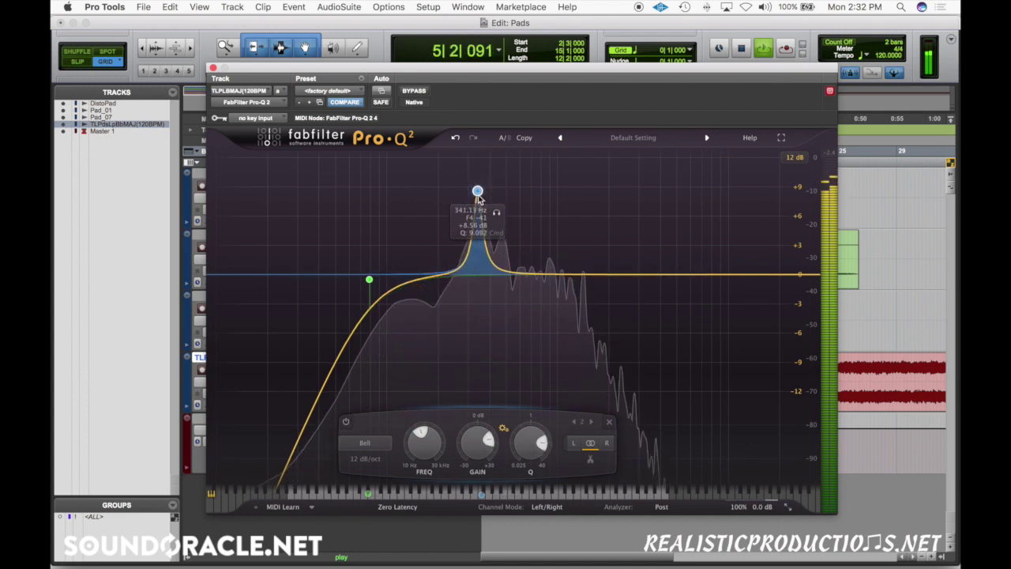
Audition the 341.13 Hz band soloed, unsolo it, and set its gain to -1.83 dB
click(497, 213)
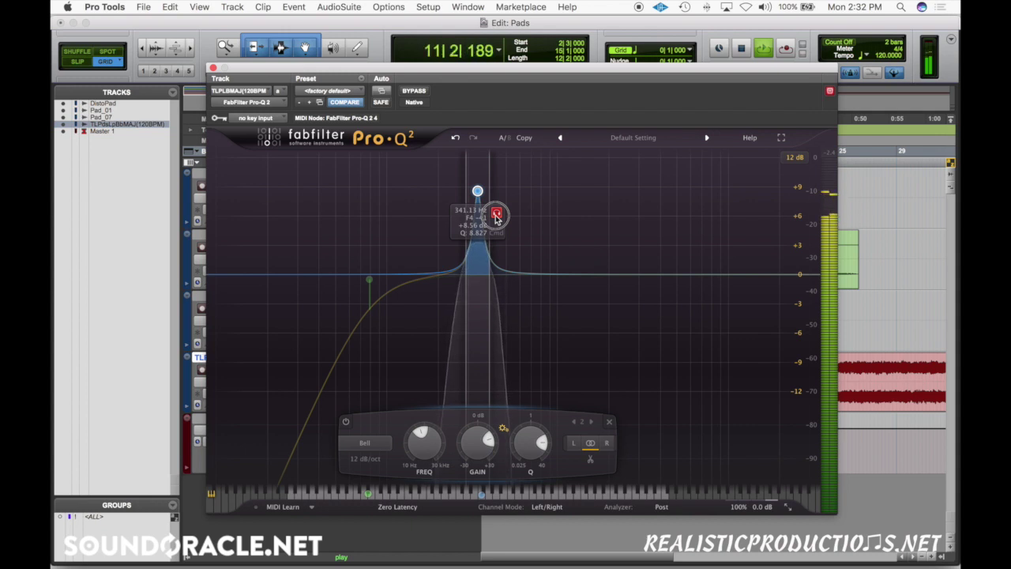
click(497, 214)
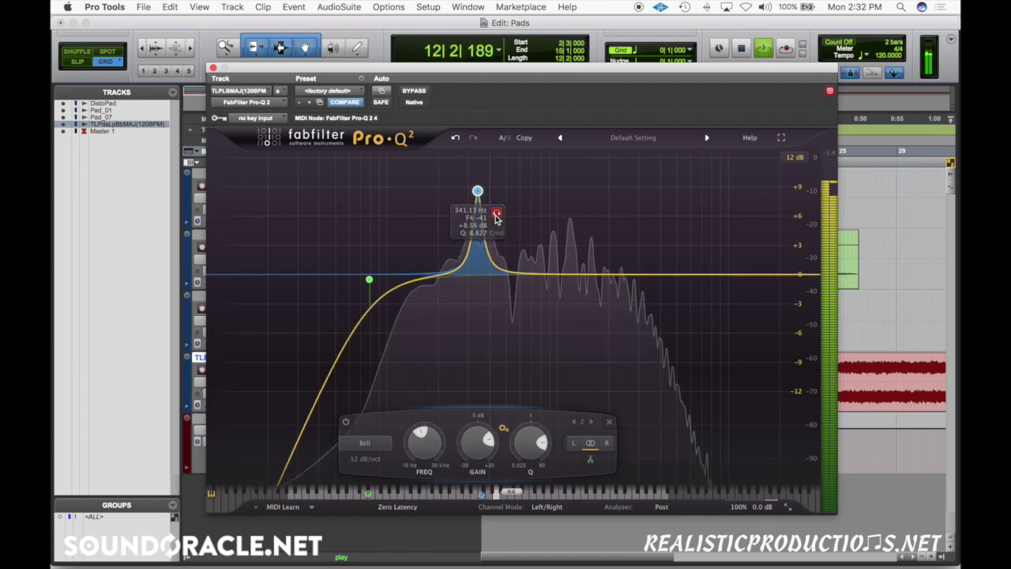
drag(478, 441, 480, 458)
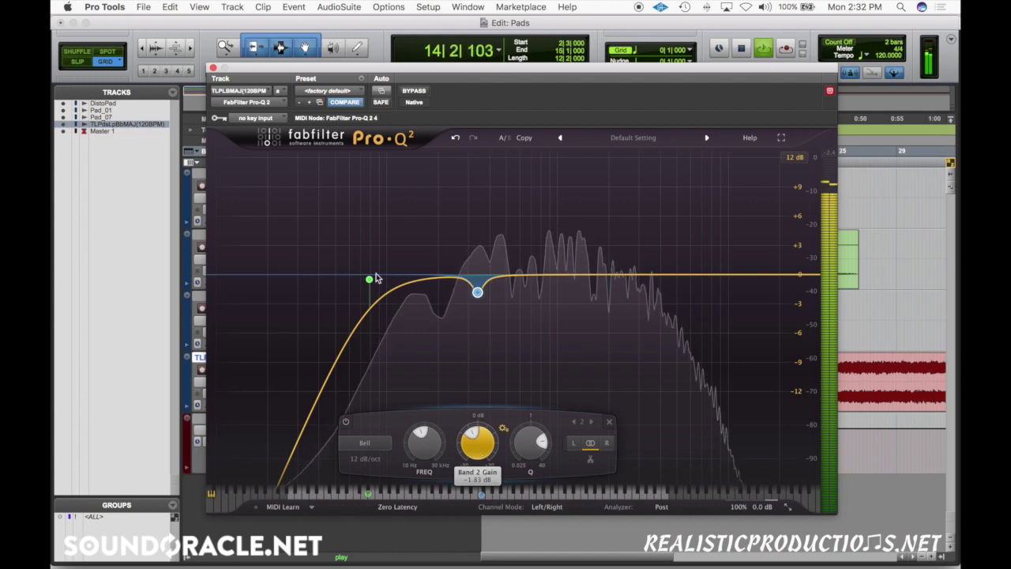
Add a bell boost of +9.82 dB at 157.69 Hz, Q 40, and listen to it during playback
double_click(419, 280)
drag(419, 280, 421, 184)
scroll(422, 233, up, 5)
key(space)
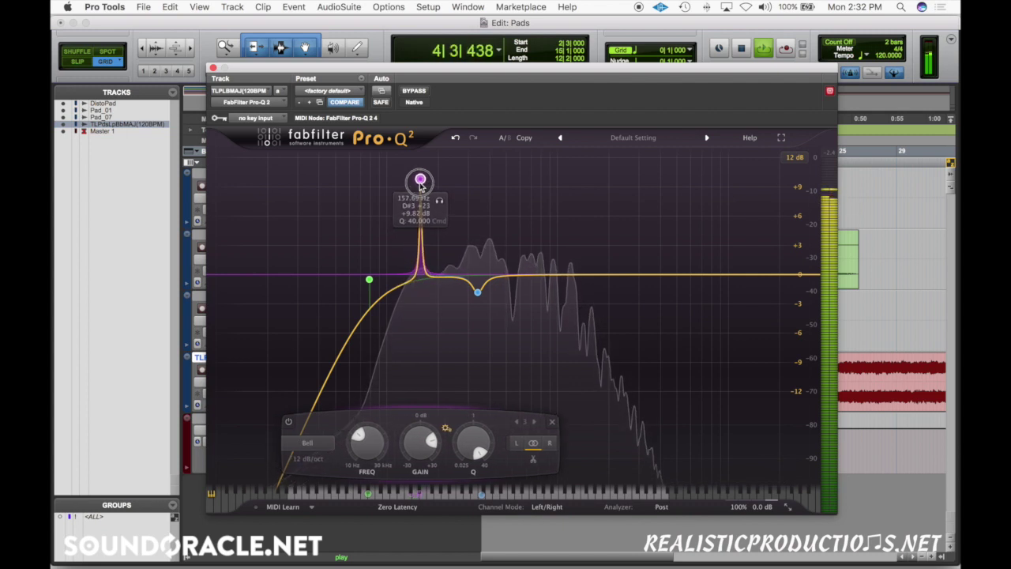
key(space)
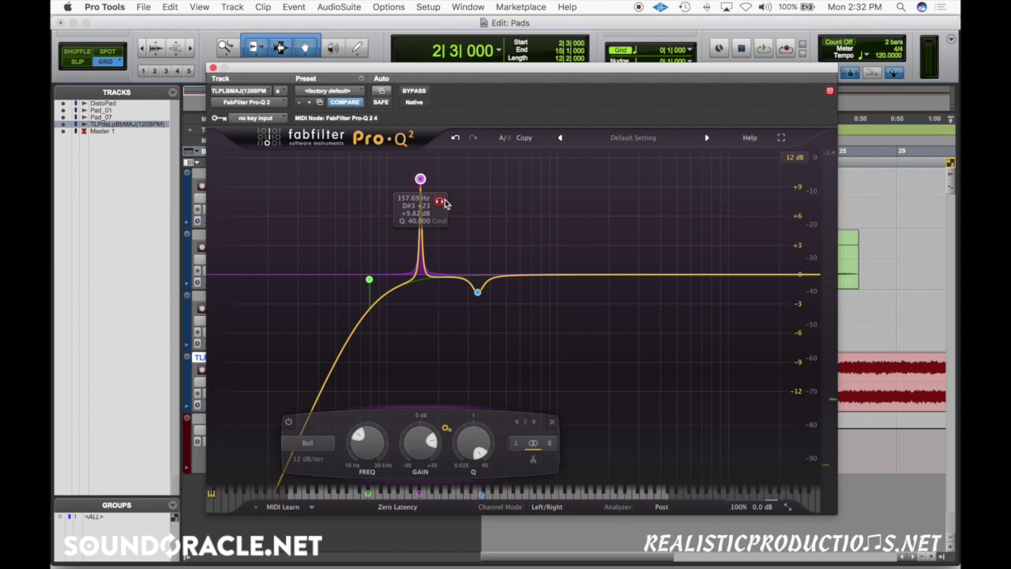
Audition the 157.69 Hz band soloed, unsolo it, and lower its gain to a cut of about 2.5 dB
key(space)
click(439, 201)
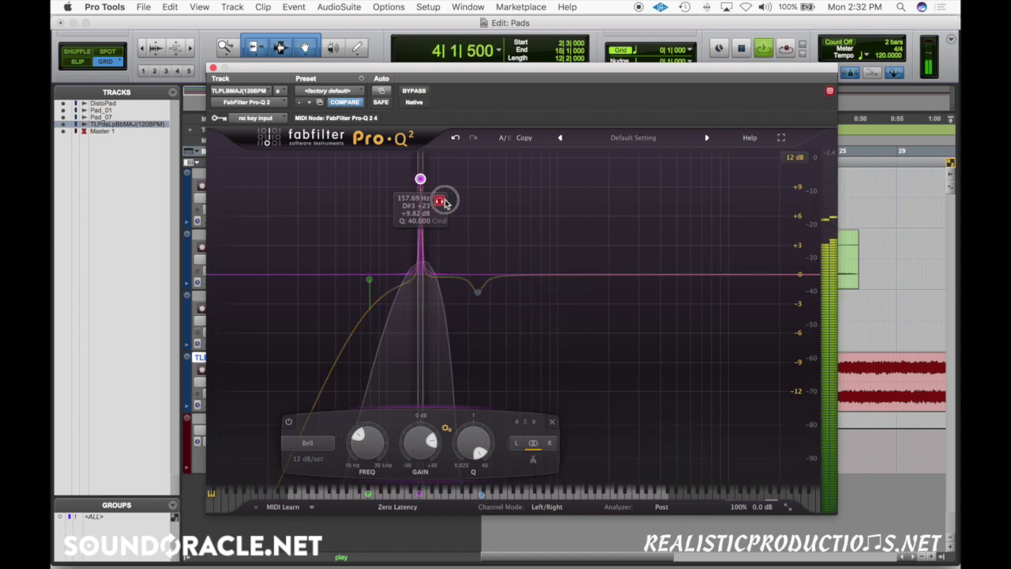
click(441, 201)
key(space)
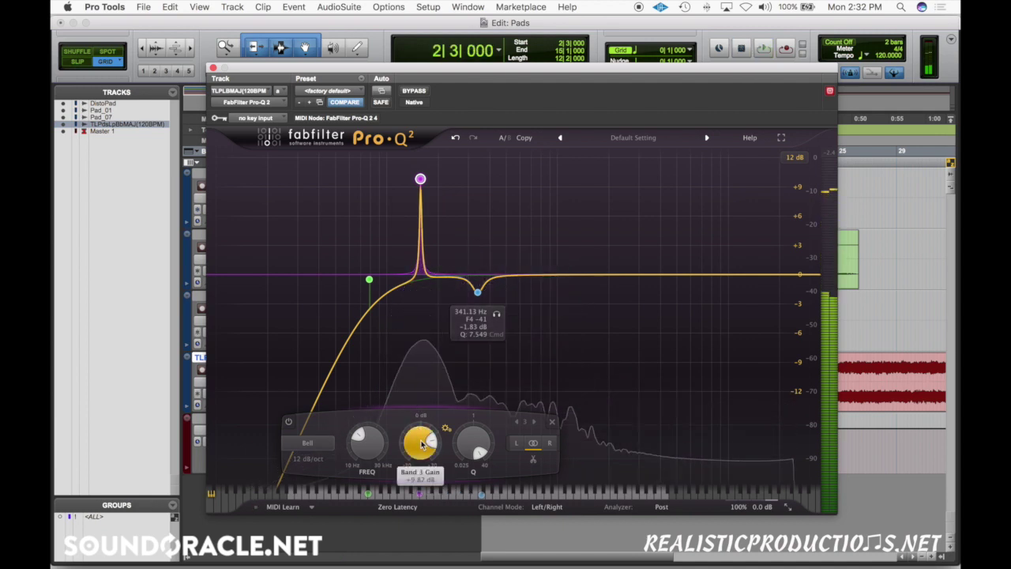
drag(423, 445, 423, 478)
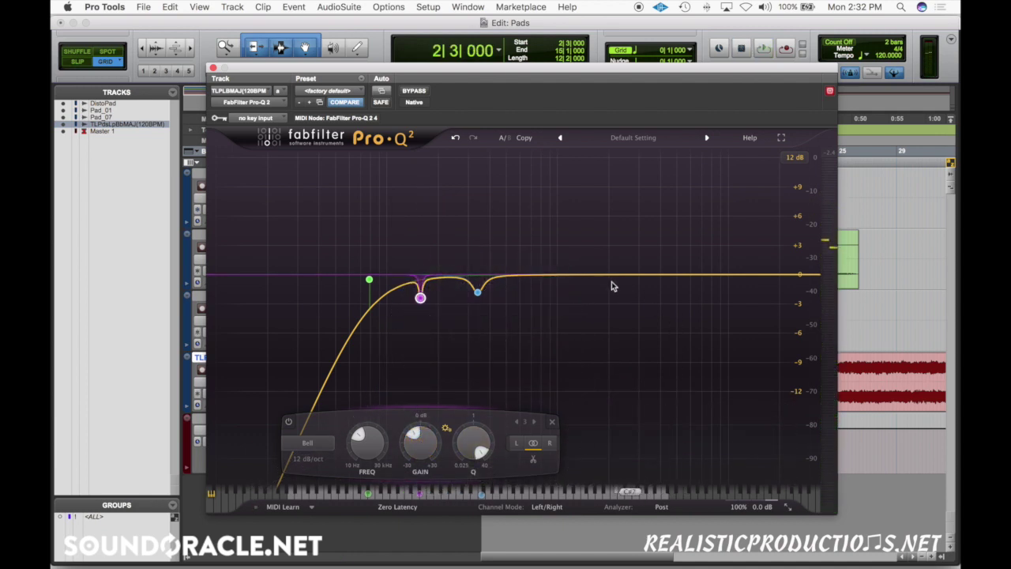
Try a bell boost of +8.91 dB at 924.28 Hz, Q 4.201, during playback and delete the band
key(space)
drag(587, 276, 554, 189)
scroll(558, 198, up, 3)
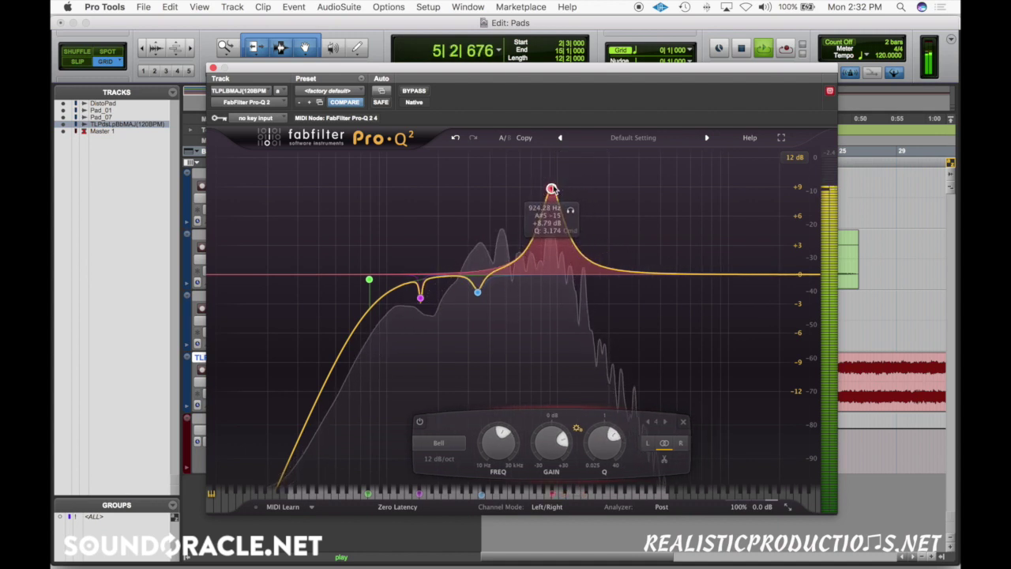
scroll(553, 190, up, 2)
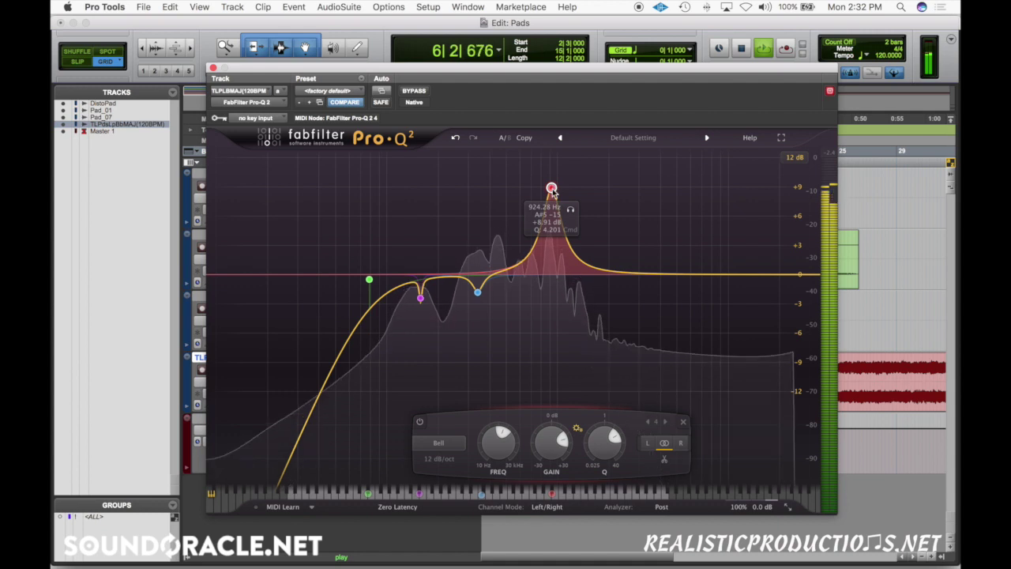
key(space)
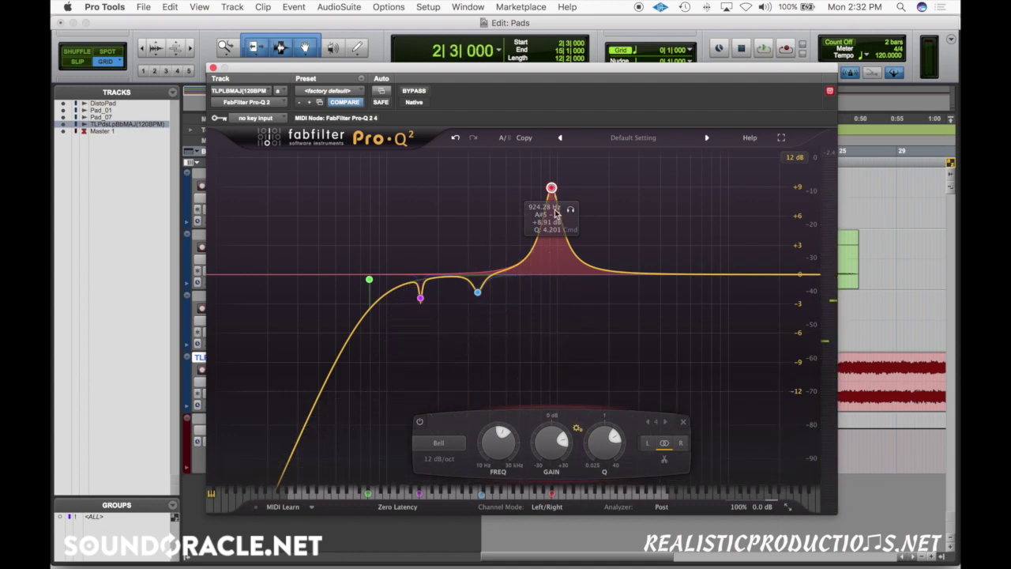
right_click(553, 190)
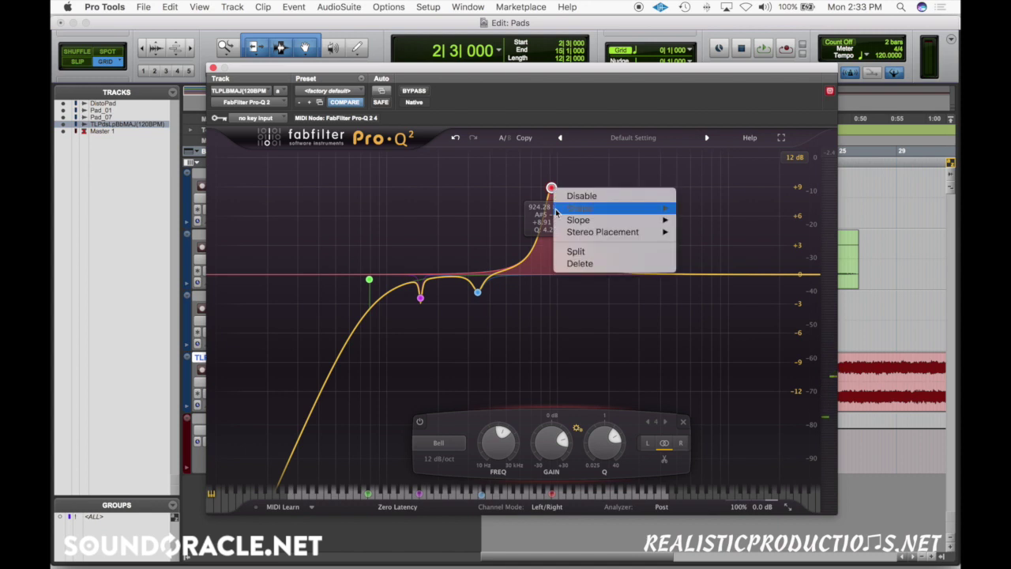
click(602, 268)
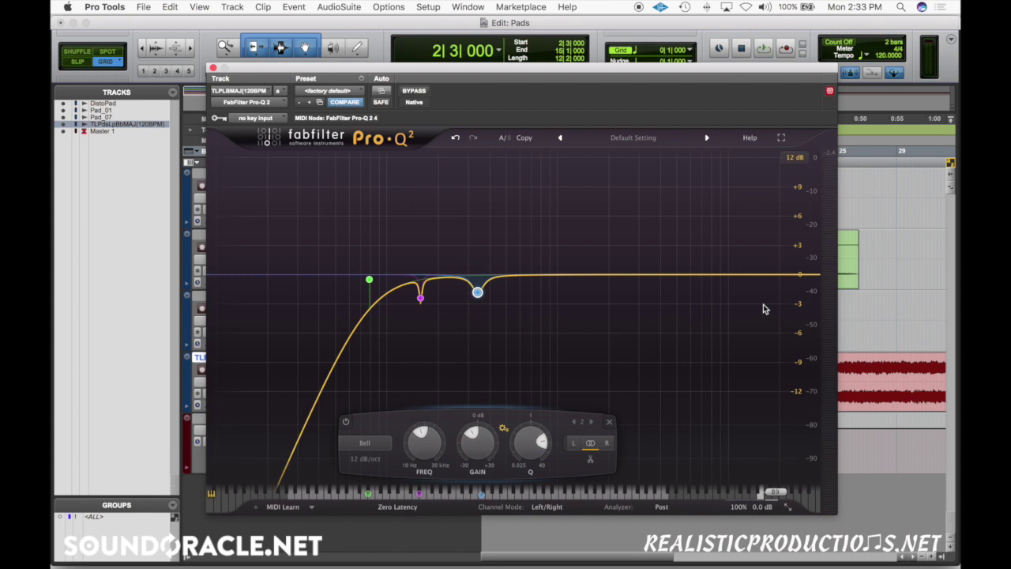
Try a high cut at 6719.6 Hz, Q 1.030, and compare playback with the band disabled and enabled
click(809, 275)
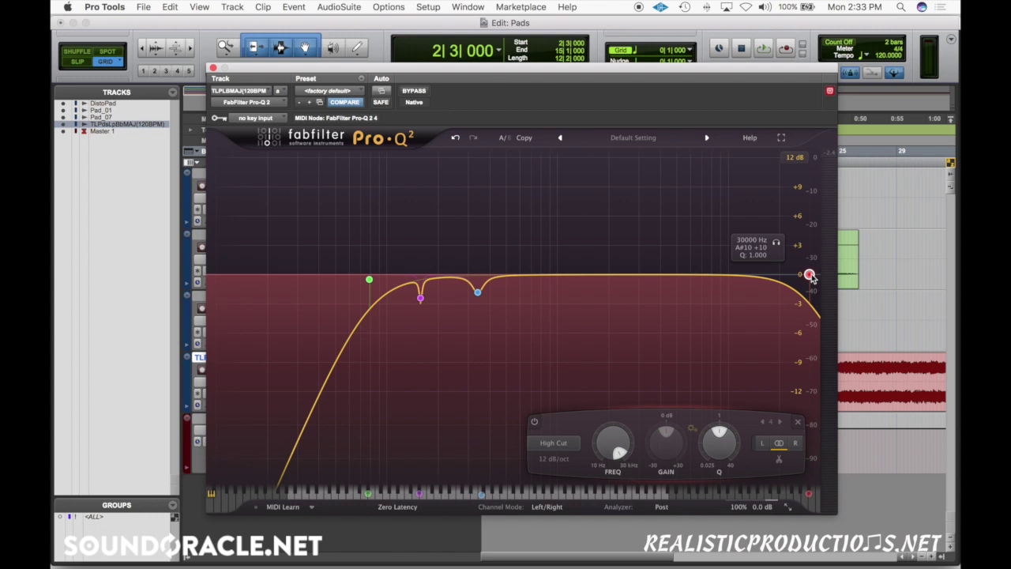
drag(809, 274, 699, 272)
key(space)
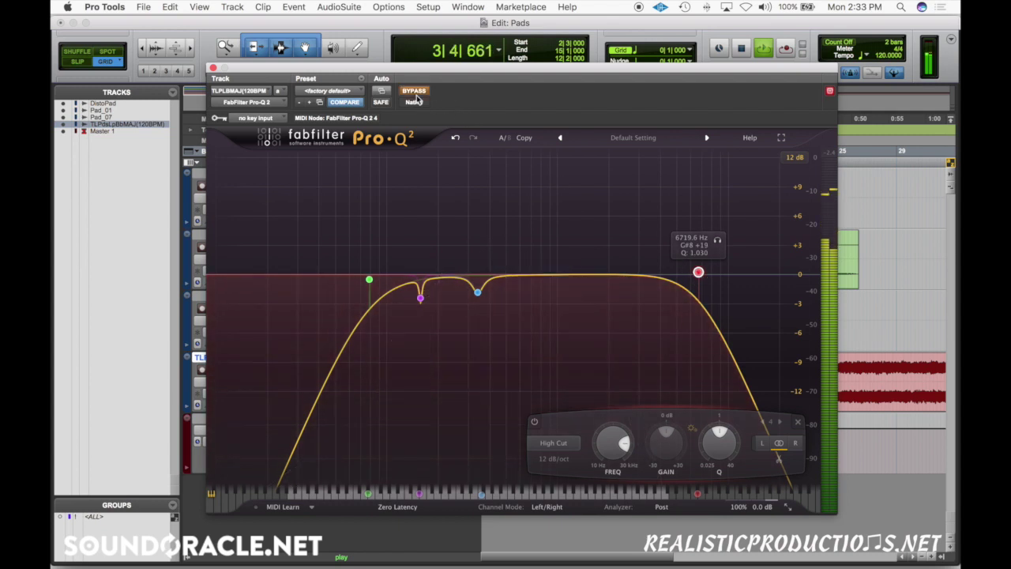
right_click(700, 274)
click(723, 280)
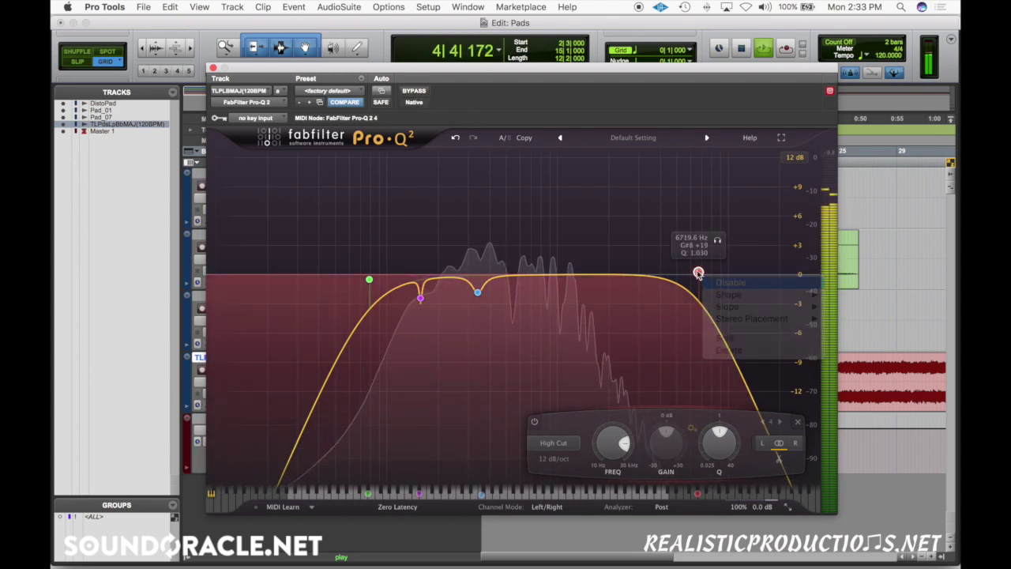
right_click(700, 274)
click(711, 281)
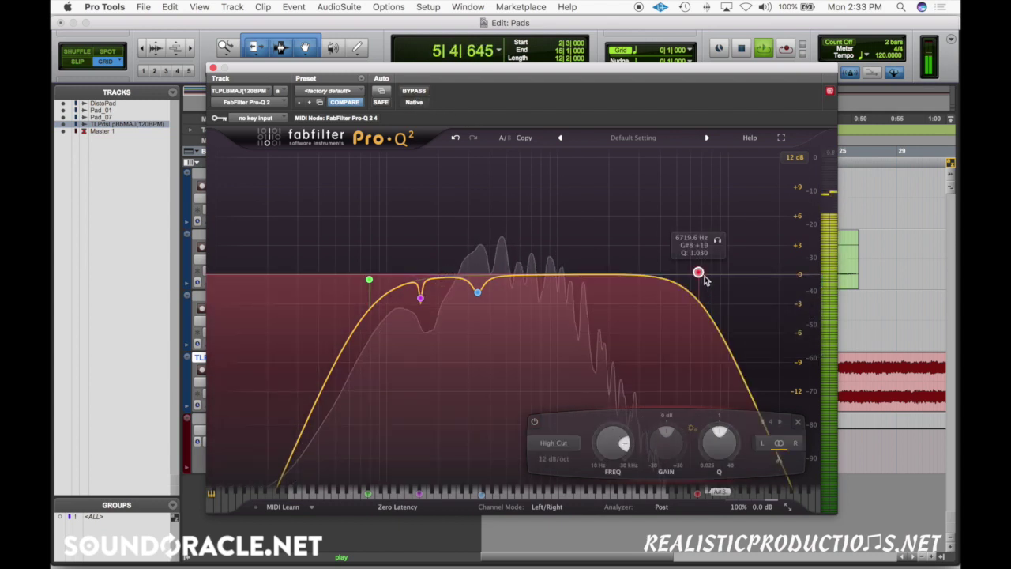
Stop playback and delete the 6719.6 Hz high cut band
key(space)
right_click(698, 273)
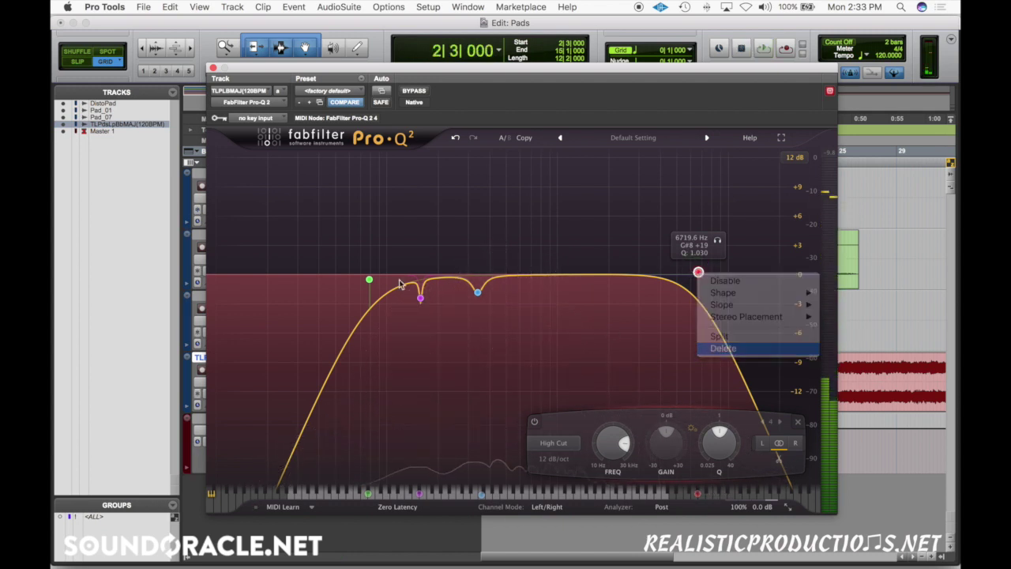
click(715, 348)
Try the low cut at 6746.8 Hz, Q 1.060, during playback and delete the low cut band
drag(369, 280, 700, 274)
key(space)
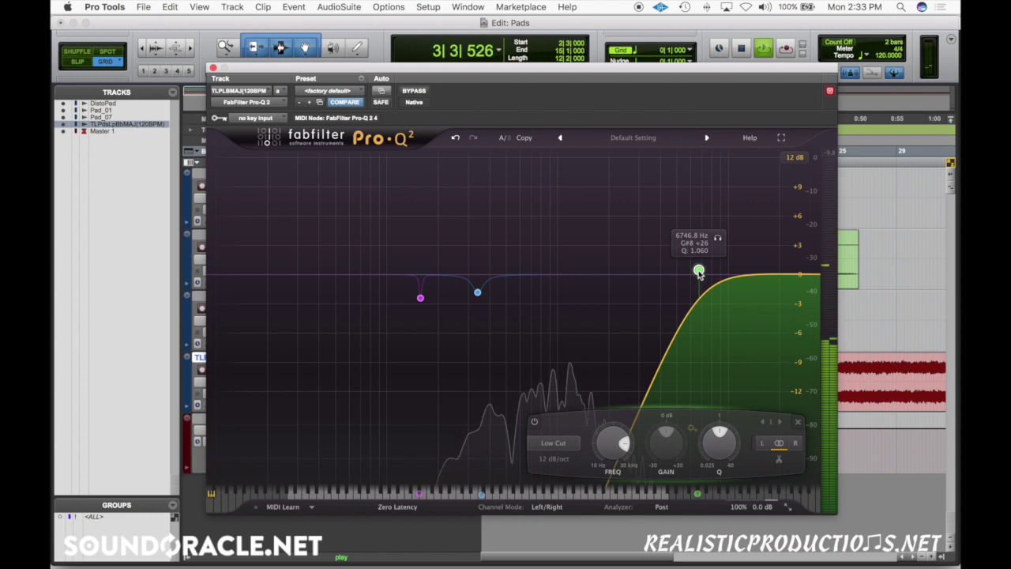
key(space)
right_click(699, 273)
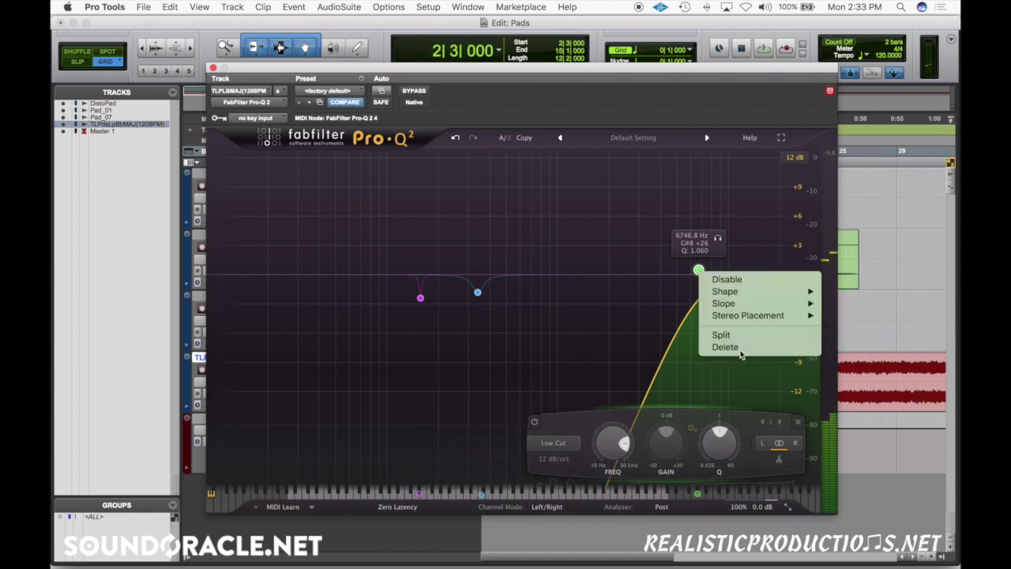
click(738, 345)
Add a high cut at 5197.5 Hz, Q 1.041, listen to it in playback, and close the Pro-Q 2 window
double_click(810, 274)
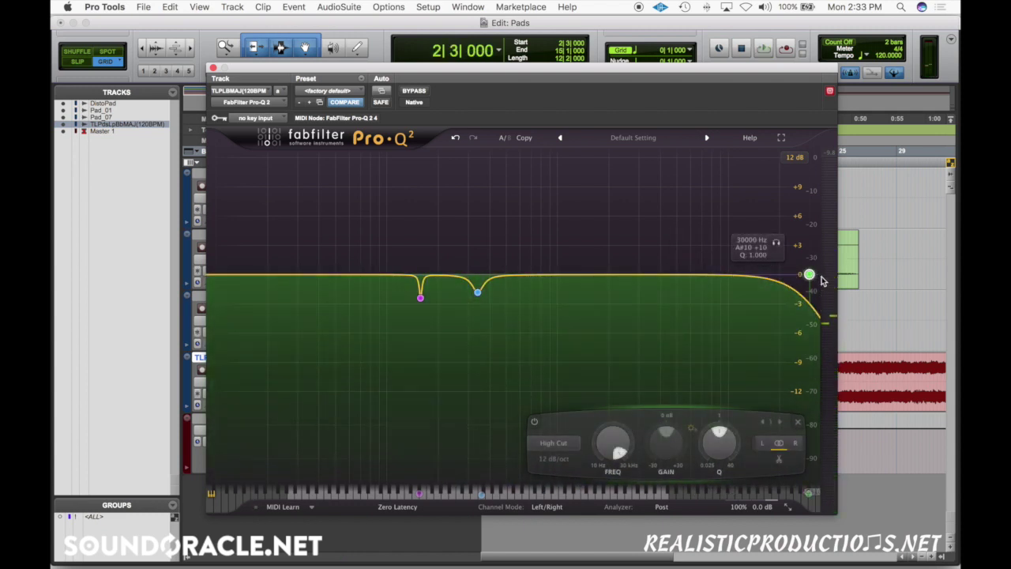
drag(810, 275, 680, 271)
key(space)
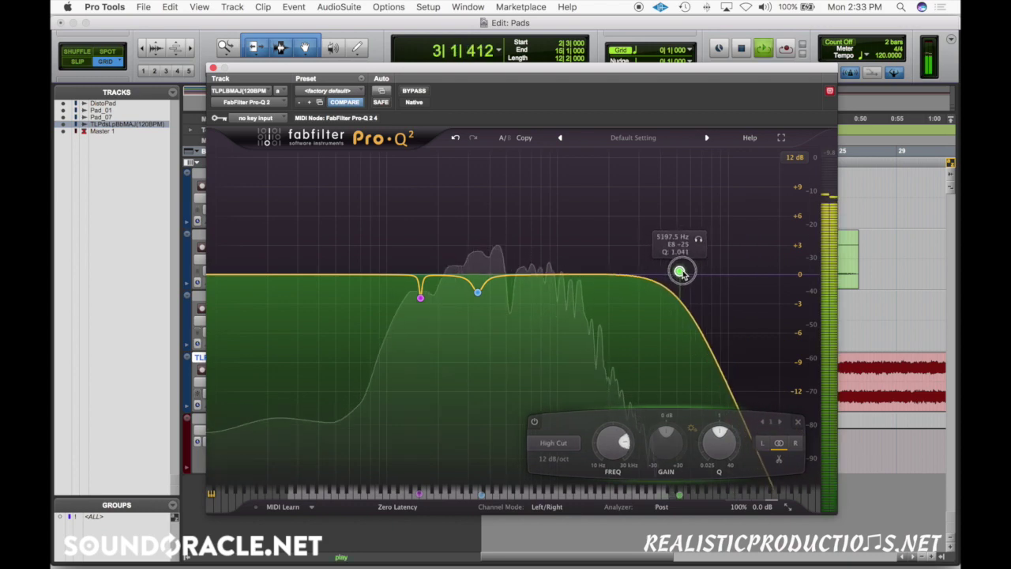
key(space)
click(213, 69)
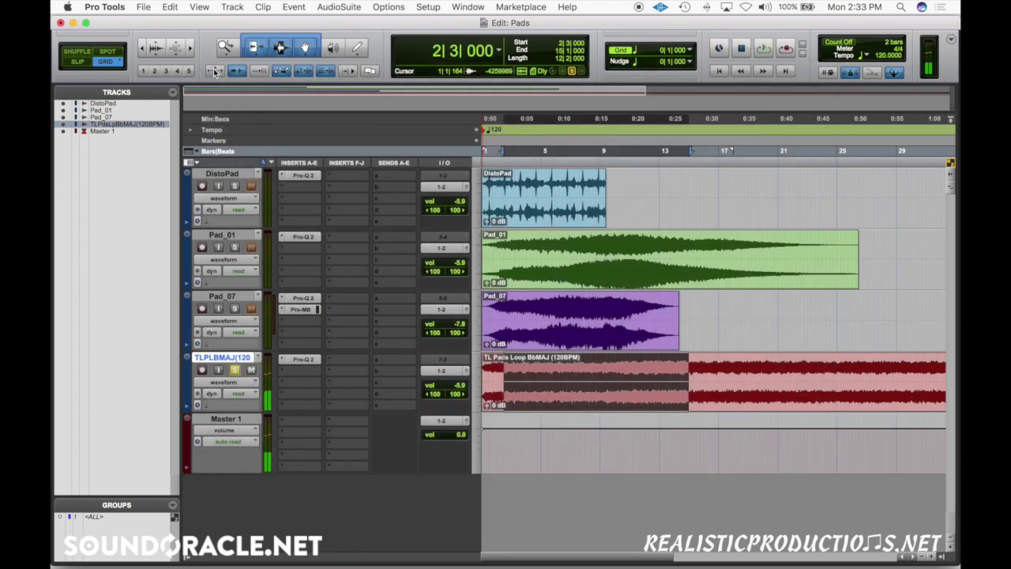